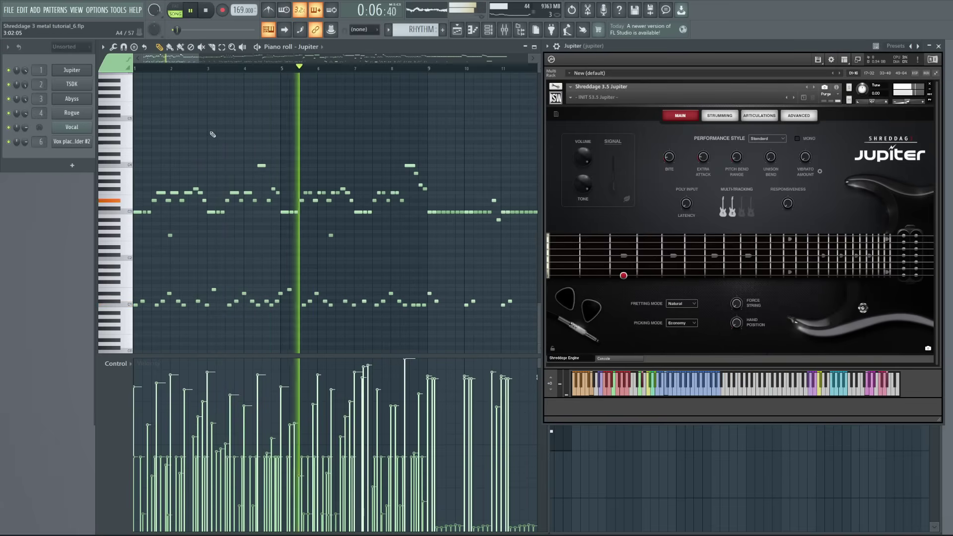
Step: Open the merged drums clip from the playlist in the piano roll and look through its notes
key("F5")
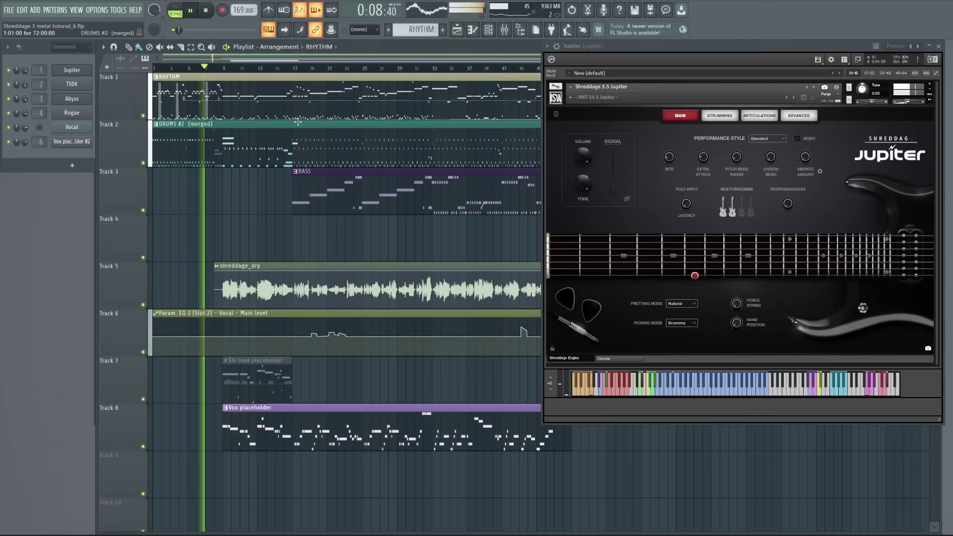
double_click(222, 144)
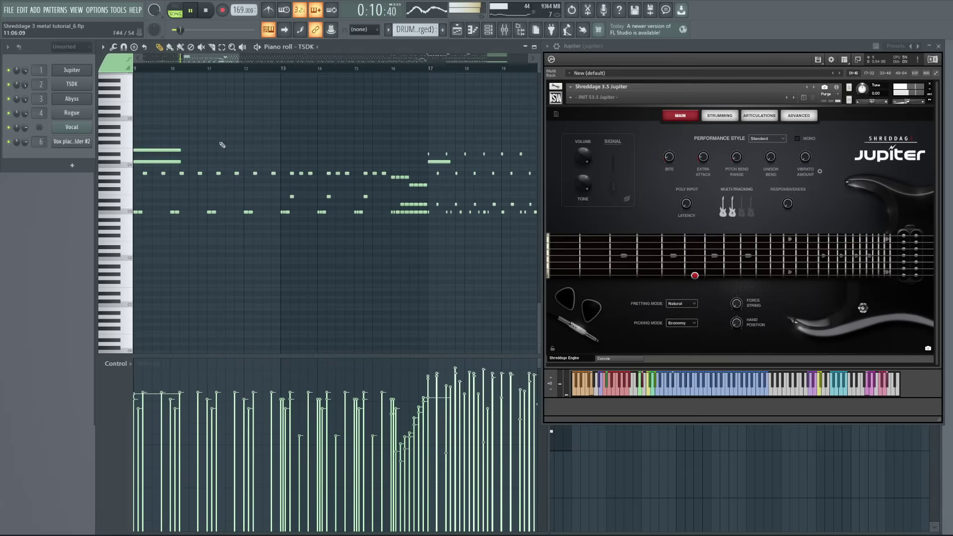
scroll(217, 58, "down", 5)
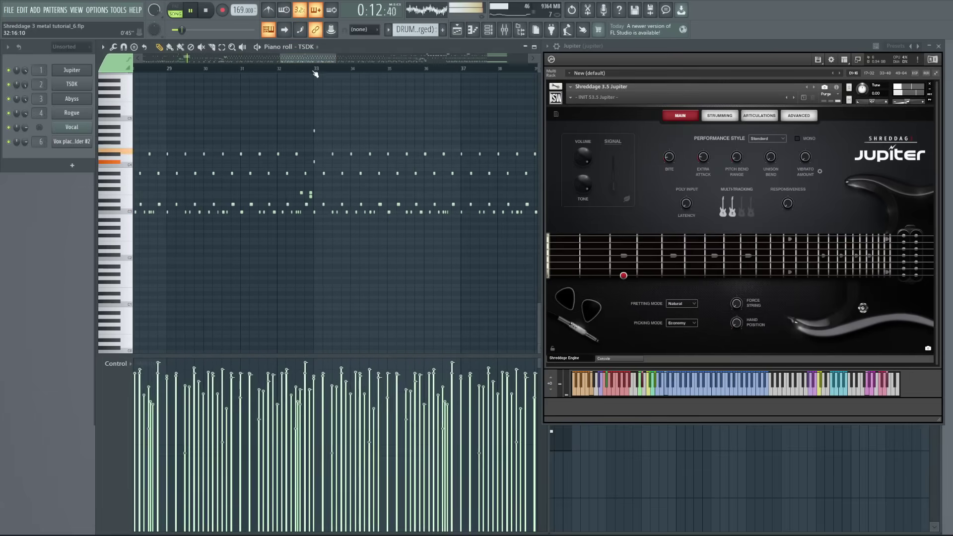
scroll(298, 121, "up", 4)
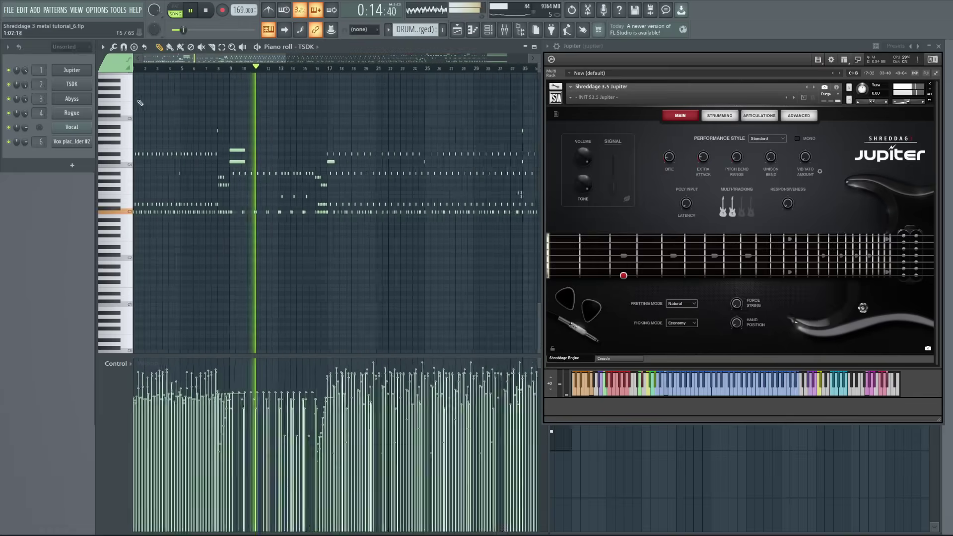
Step: Show the TSDK drum kit instrument beside the Jupiter window, then close it to reveal the drum notes
left_click(85, 85)
left_click_drag(84, 75, 170, 60)
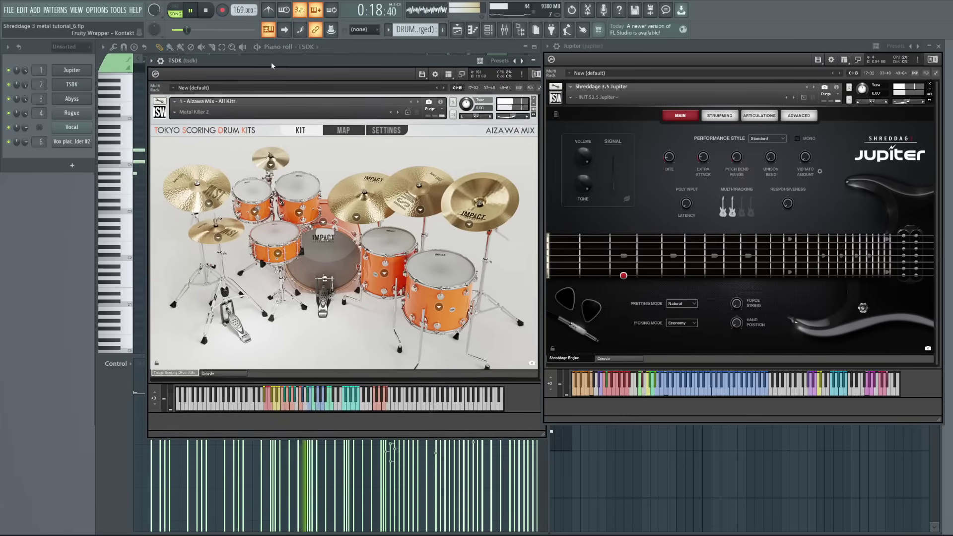
left_click_drag(266, 63, 266, 63)
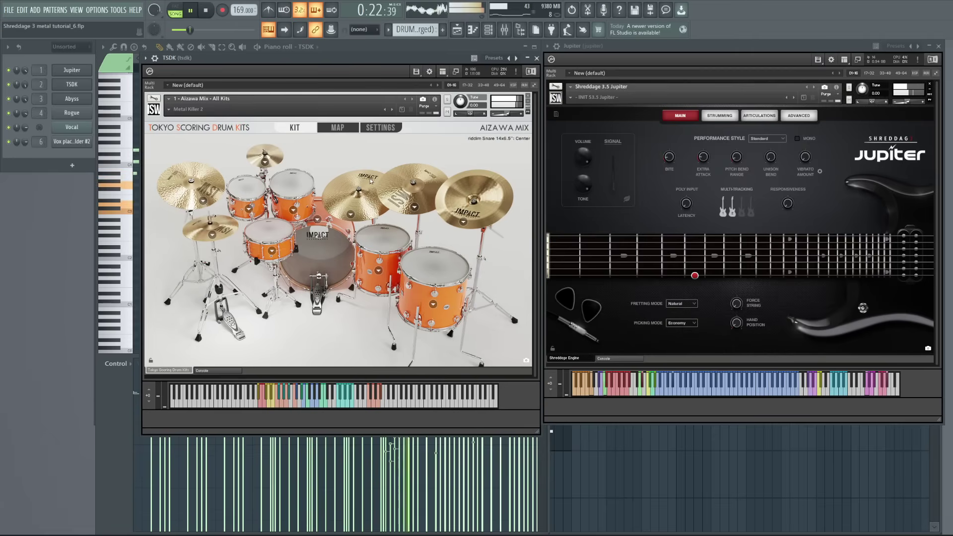
left_click(215, 62)
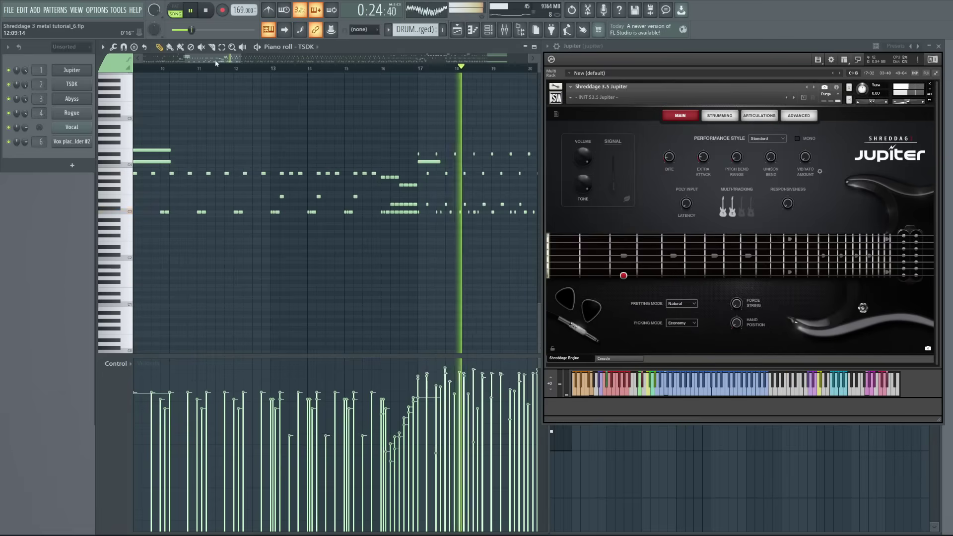
Step: Open the RHYTHM clip in the piano roll and follow the Jupiter guitar notes through about bar 30
key("F5")
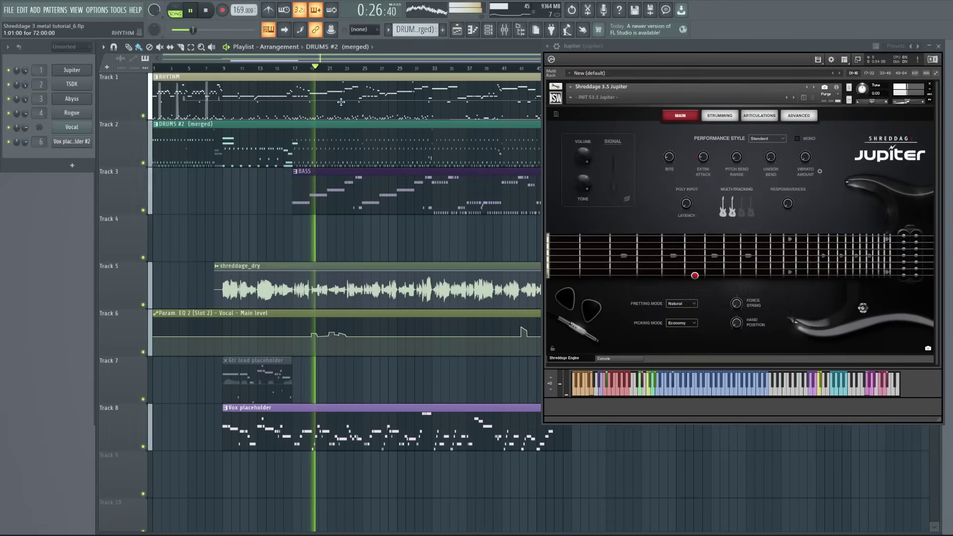
key("F7")
scroll(360, 165, "up", 3, "ctrl")
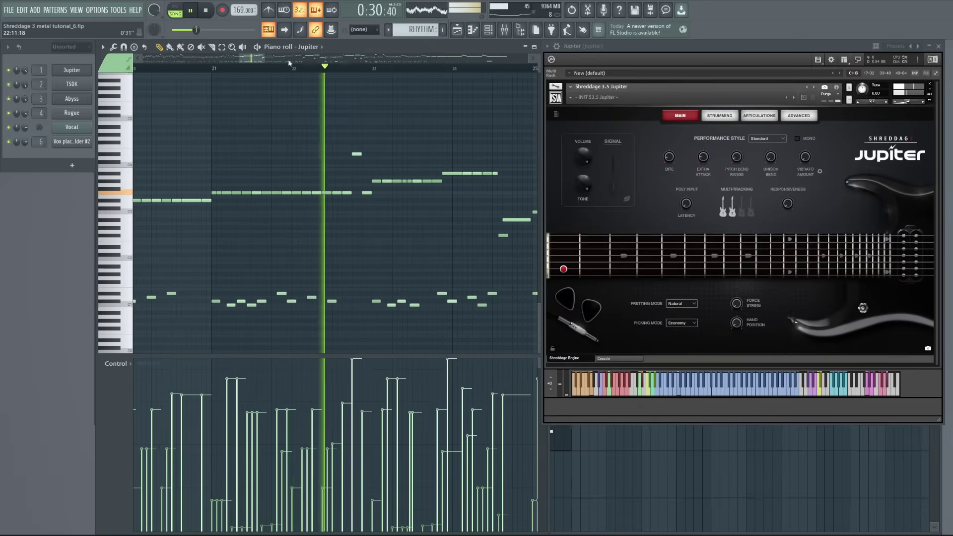
left_click(264, 61)
left_click_drag(264, 61, 287, 61)
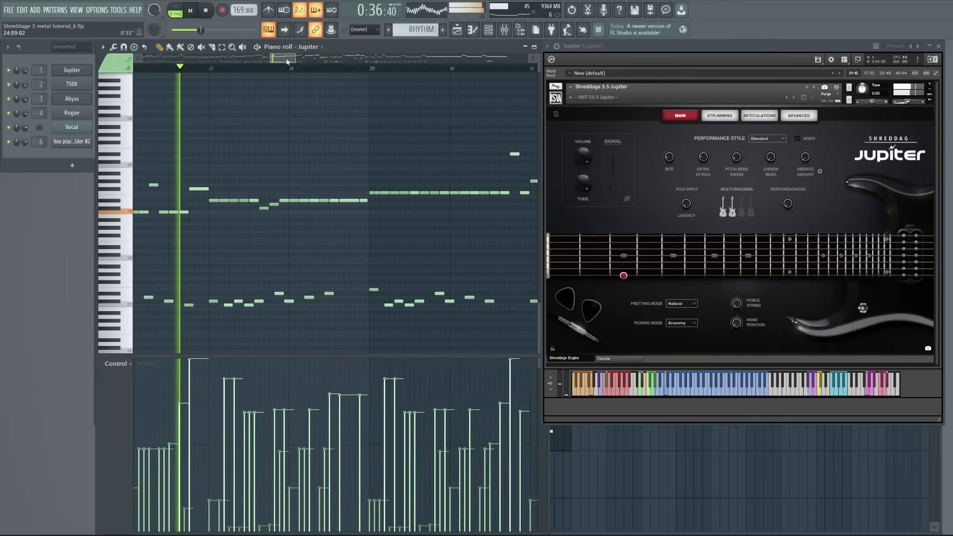
Step: View the BASS pattern's notes and its Abyss instrument in compact Kontakt view, then return to the playlist
key("F5")
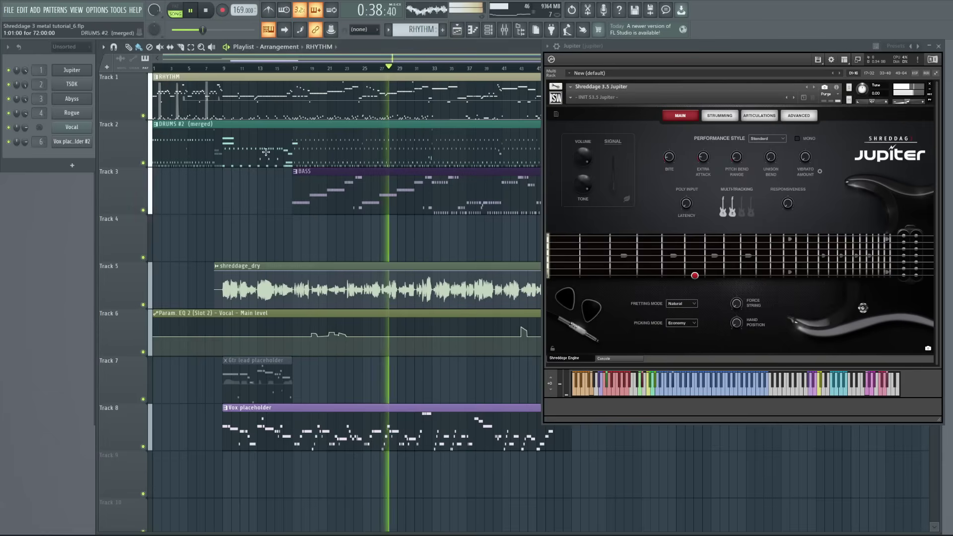
left_click(74, 101)
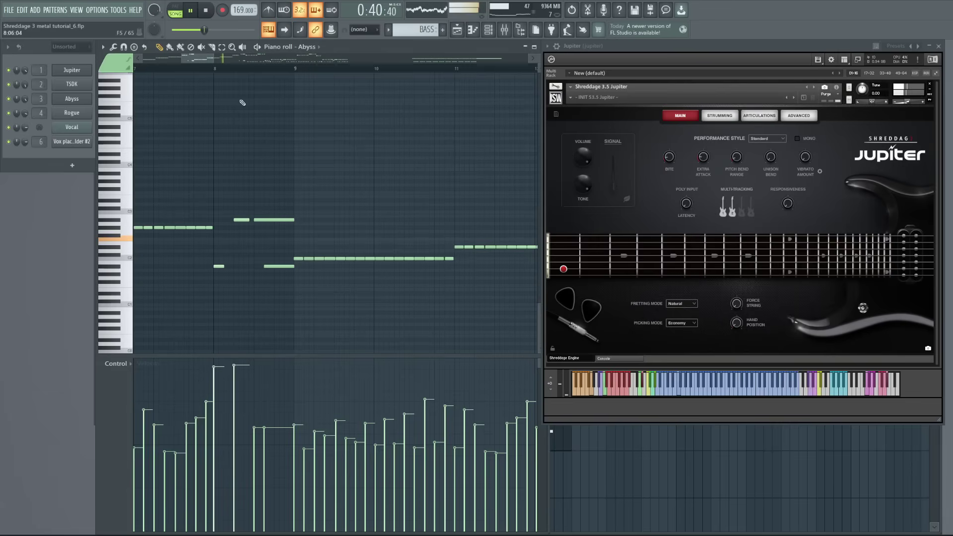
left_click(72, 98)
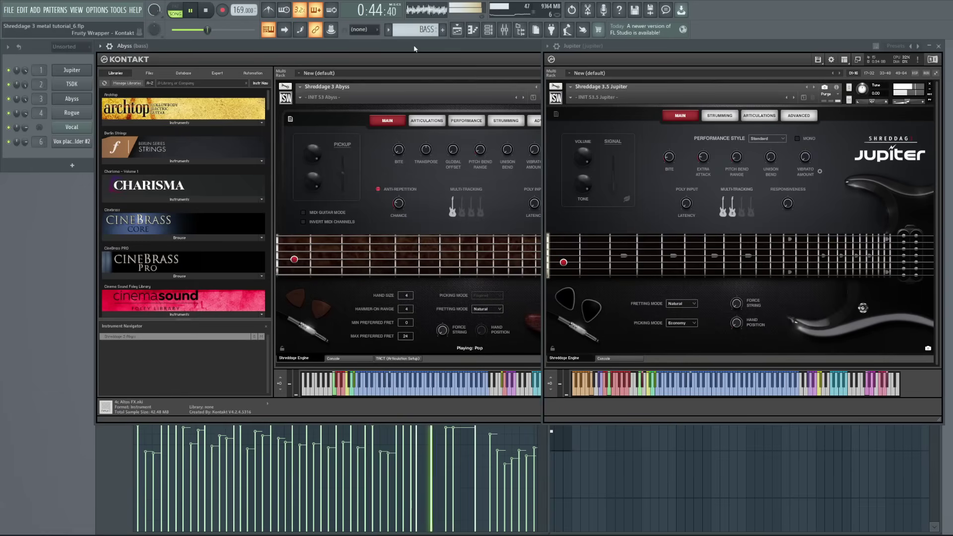
mouse_move(413, 45)
left_mouse_down()
mouse_move(291, 47)
mouse_move(410, 48)
left_mouse_up()
left_click(486, 59)
left_click(491, 67)
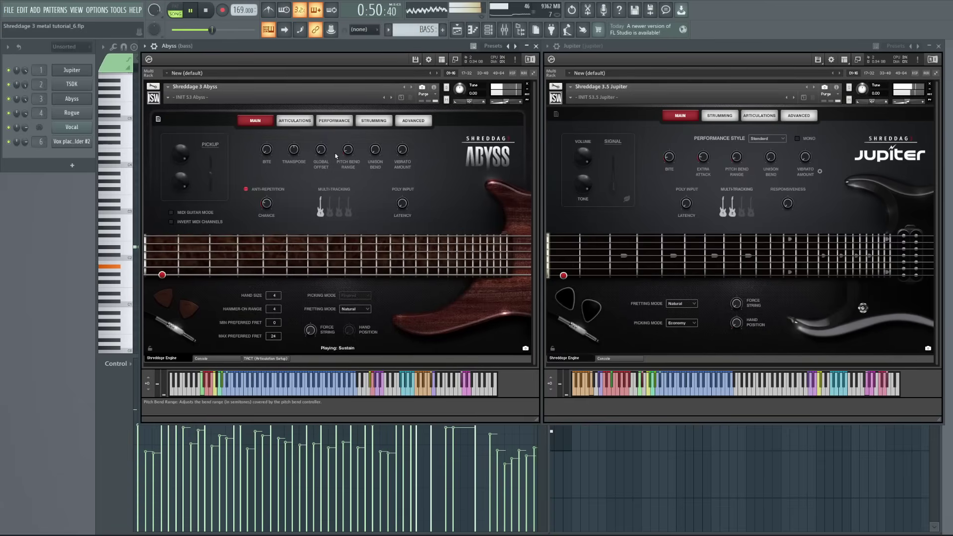
key("F5")
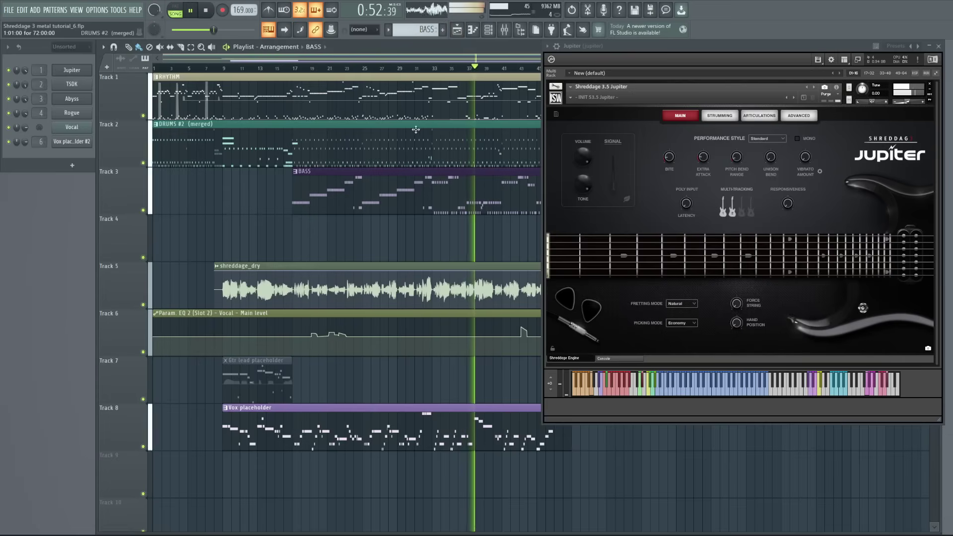
Step: Inspect the RHYTHM clip's guitar notes around bars 42 to 47 and return to the playlist
left_click_drag(289, 60, 363, 92)
double_click(364, 93)
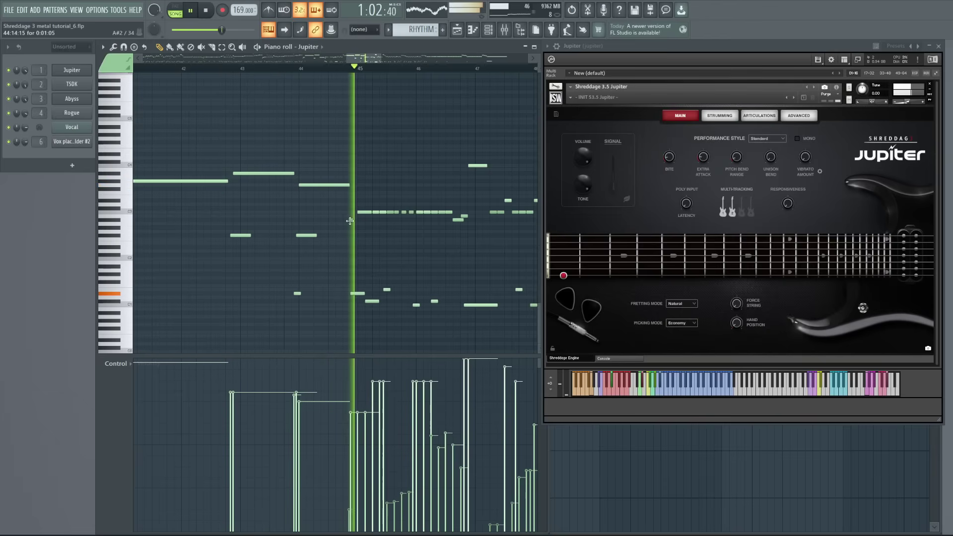
key("F5")
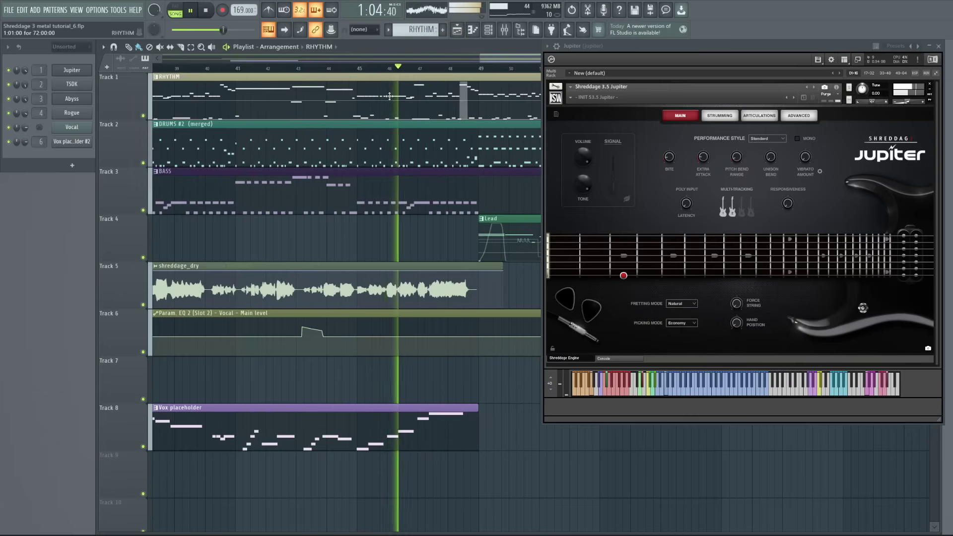
Step: Open the Lead clip in the piano roll and view its notes alongside the Rogue instrument in compact view
double_click(507, 233)
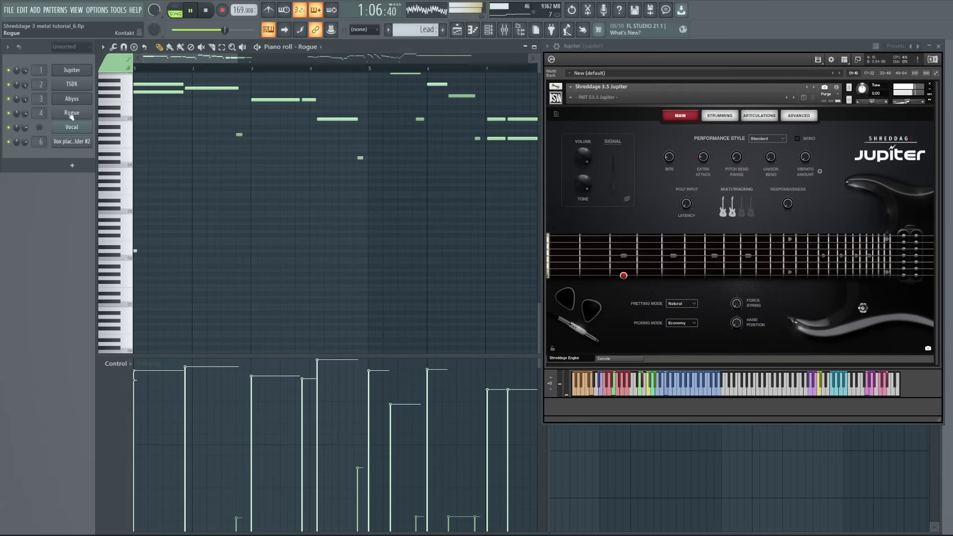
scroll(191, 117, "up", 2)
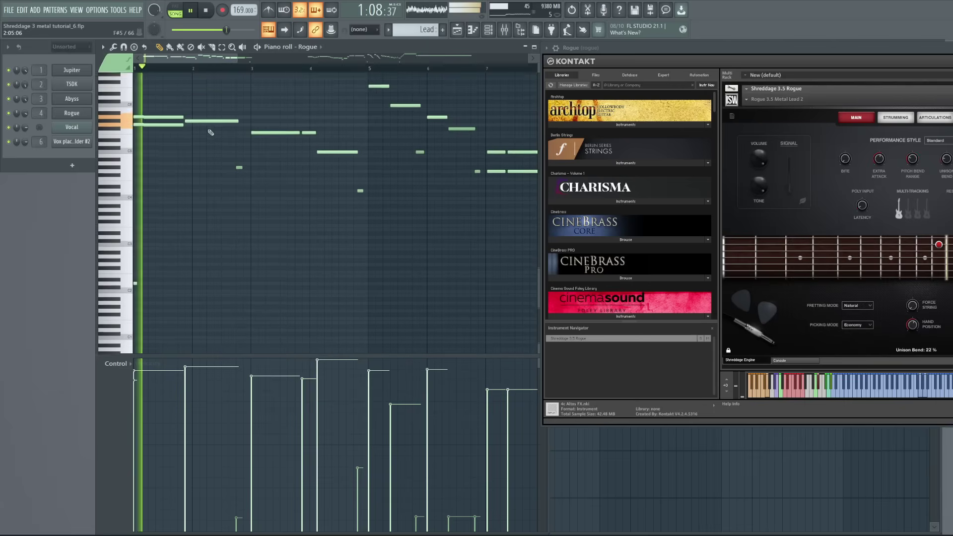
scroll(240, 160, "down", 2)
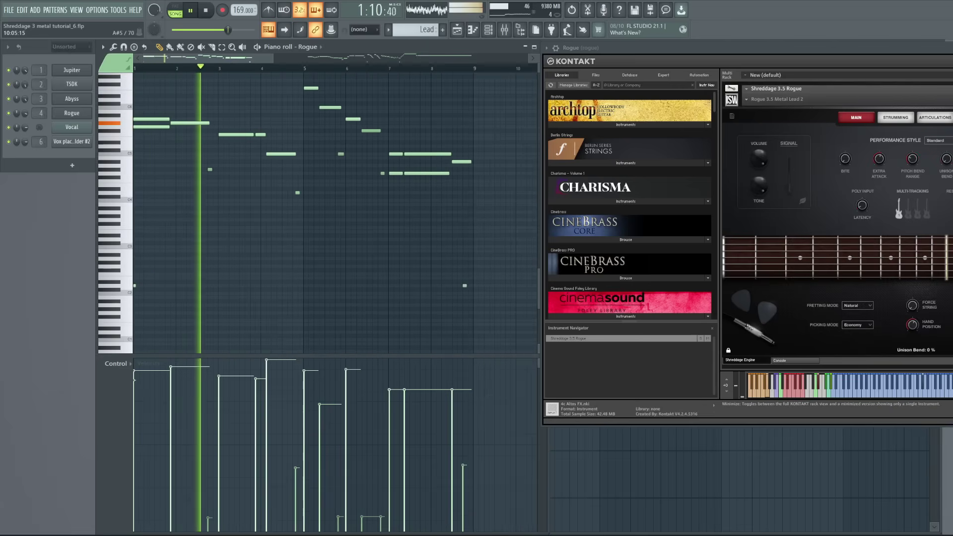
scroll(268, 155, "down", 1)
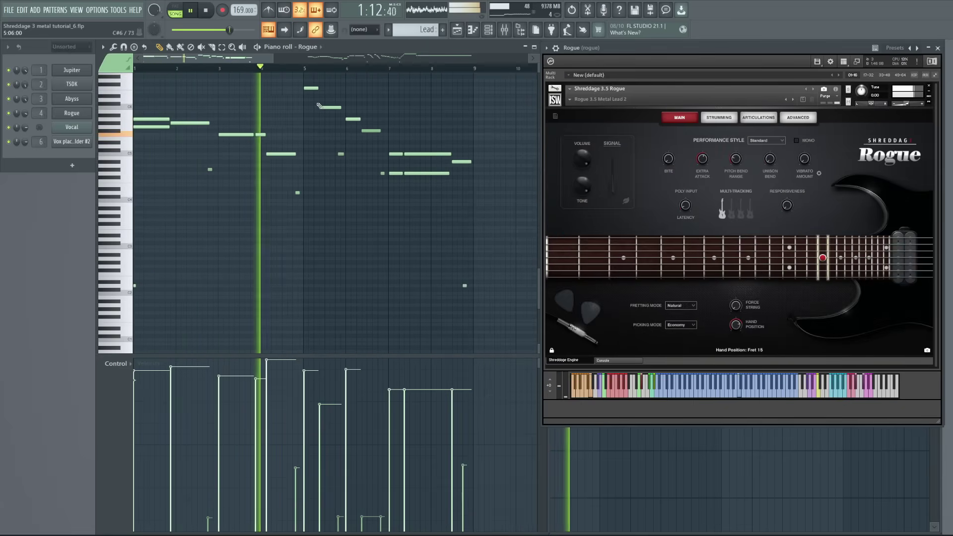
scroll(298, 233, "up", 1)
left_click(115, 369)
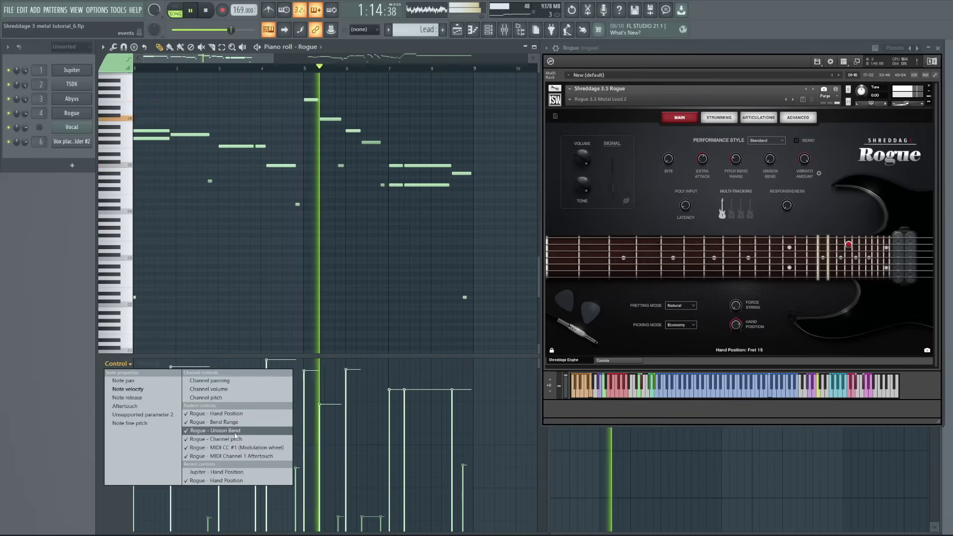
left_click(132, 437)
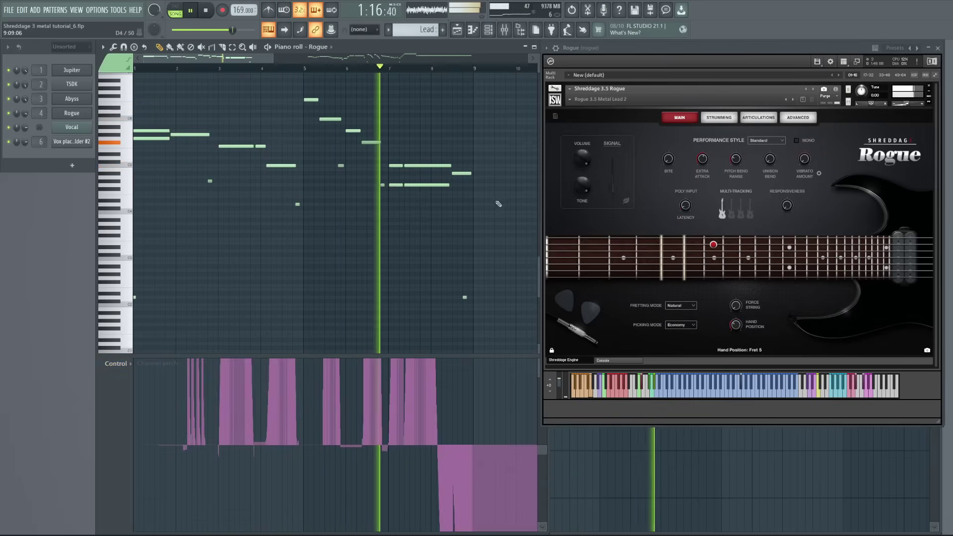
scroll(258, 68, "down", 1)
left_click_drag(252, 57, 377, 56)
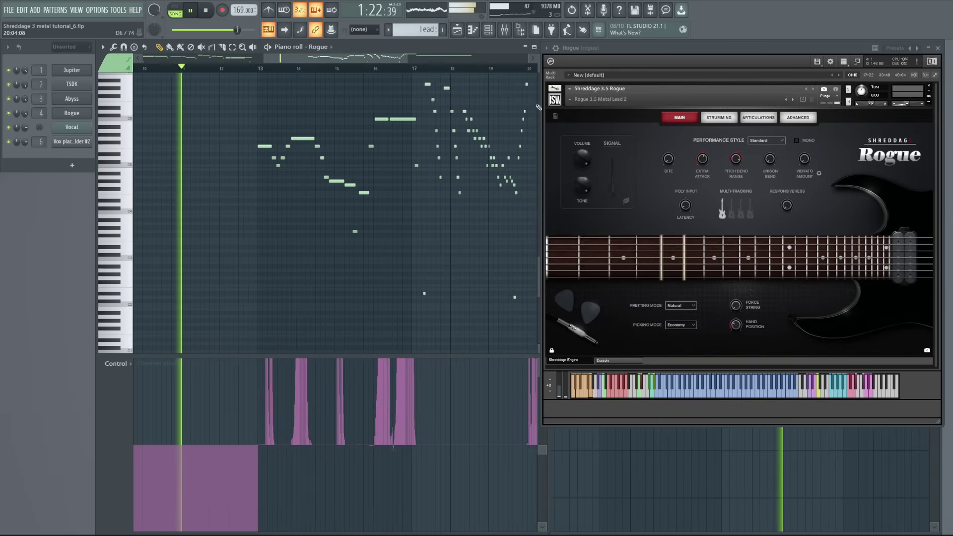
Step: Shift the Rogue window slightly aside, view the lead part through its final long note, and stop playback
left_click_drag(585, 47, 595, 47)
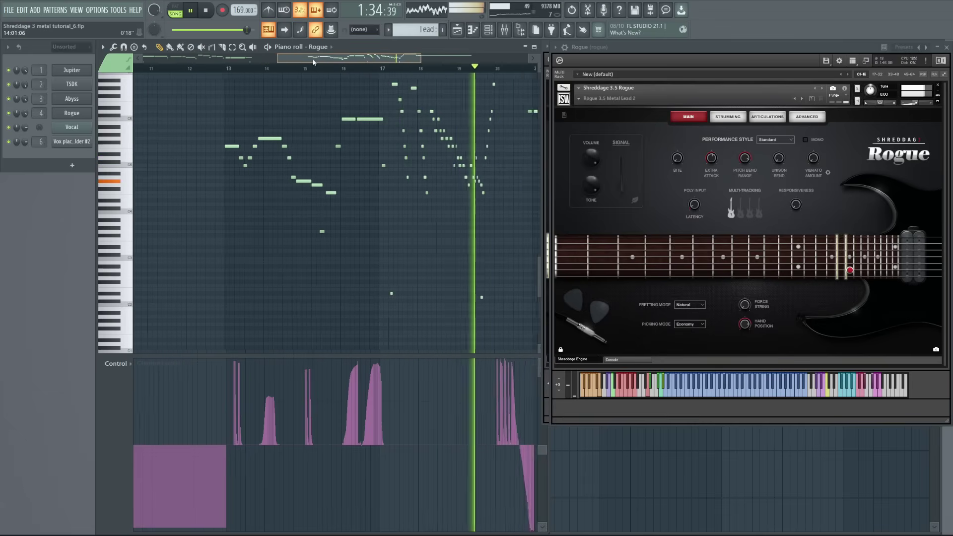
scroll(385, 73, "up", 3)
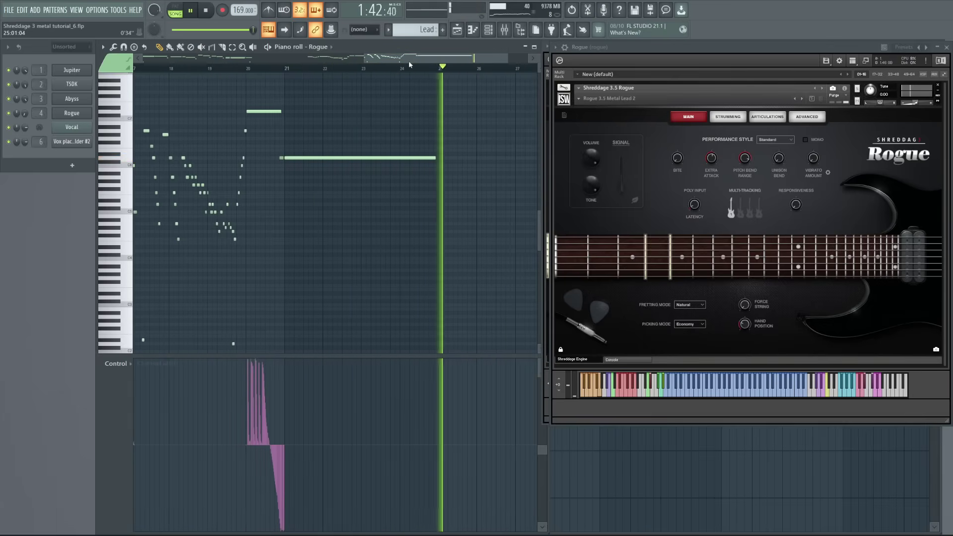
key("space")
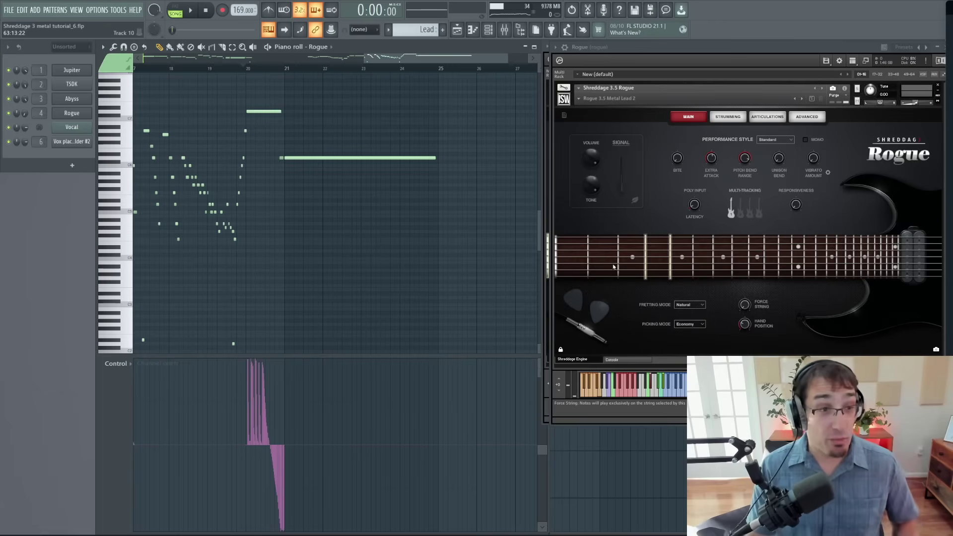
Step: Open the RHYTHM clip in the piano roll and show note velocity in the control lane
key("F5")
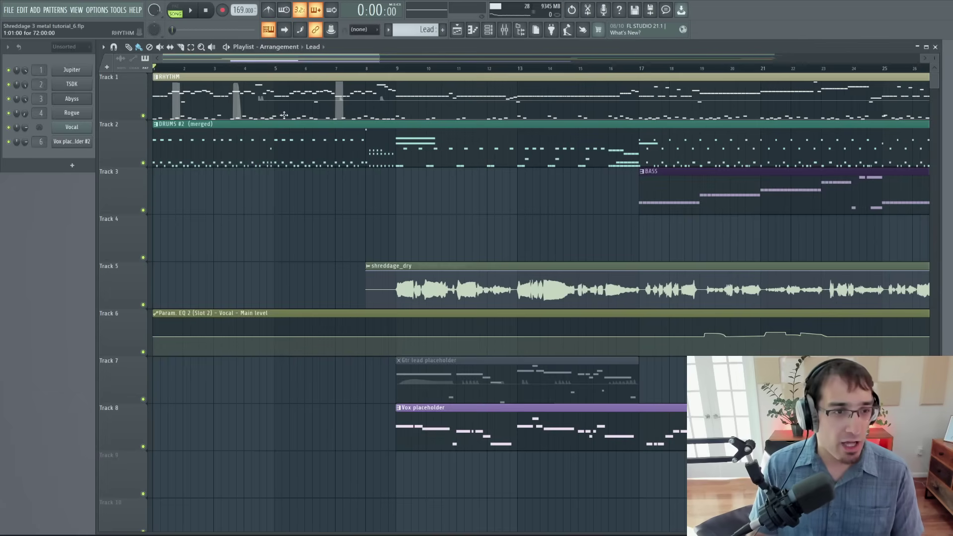
double_click(284, 115)
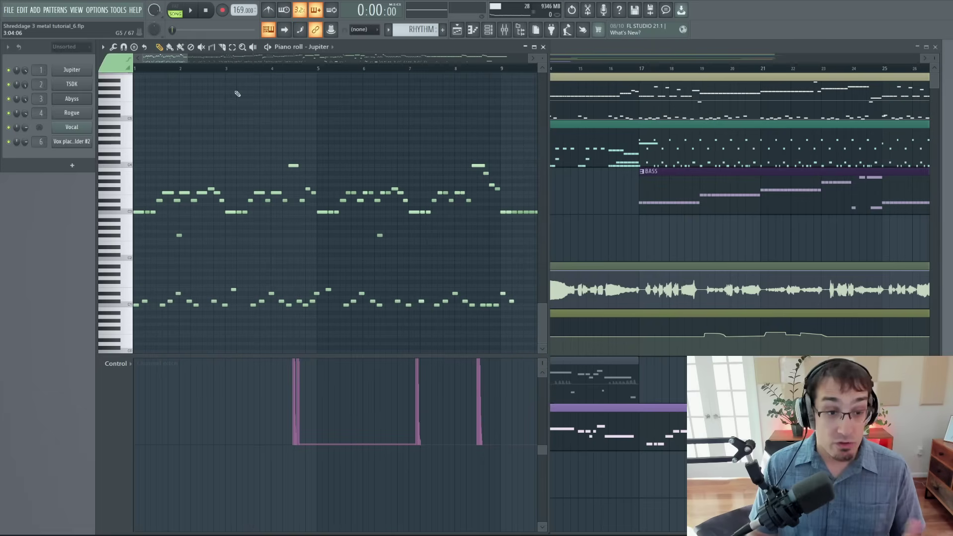
left_click(114, 370)
left_click(129, 387)
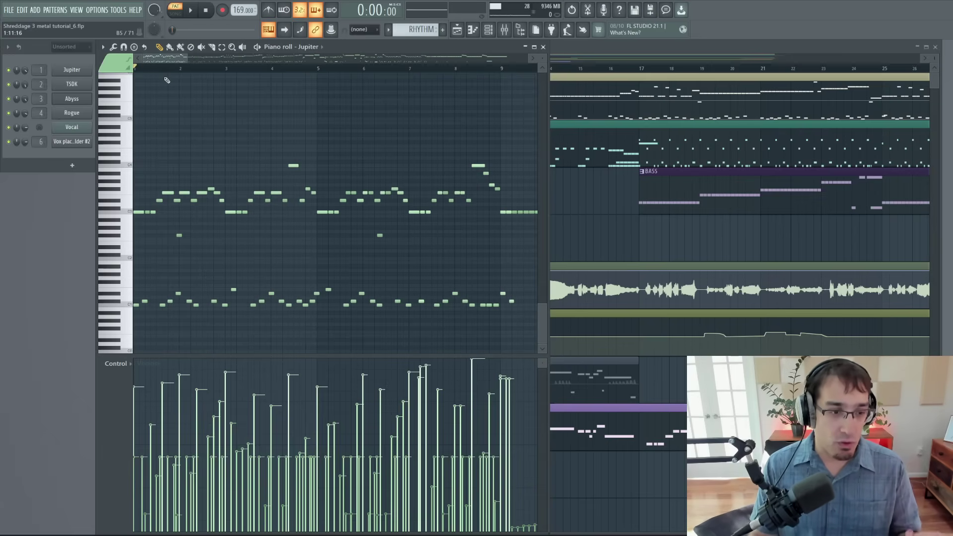
Step: Delete the selected low notes in the first eight bars of RHYTHM, audition the riff, undo the deletion, and return to the playlist
key("ctrl+z")
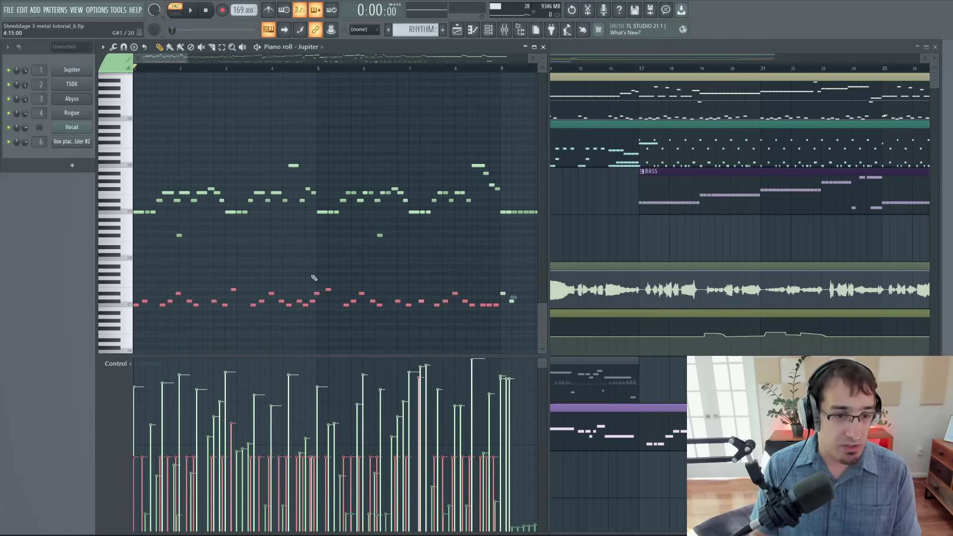
key("Delete")
key("space")
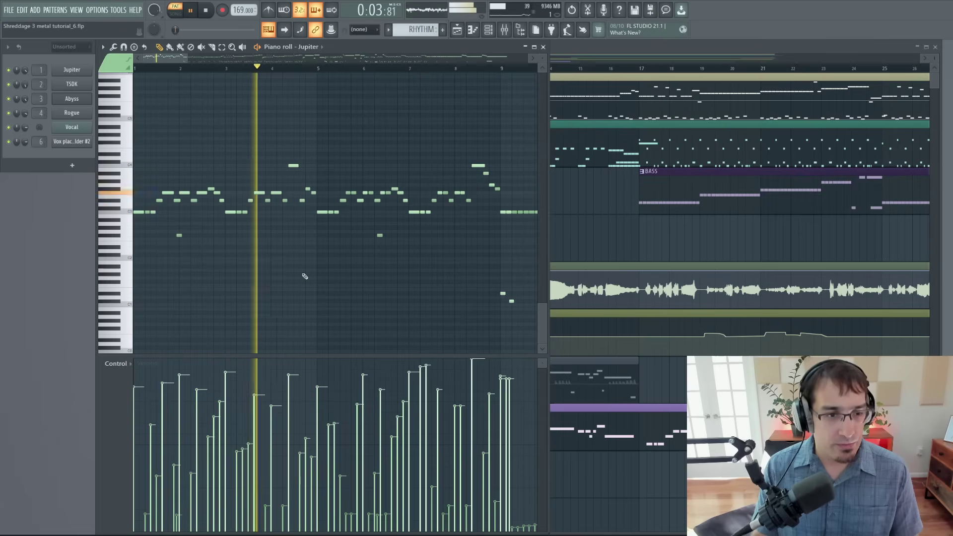
key("space")
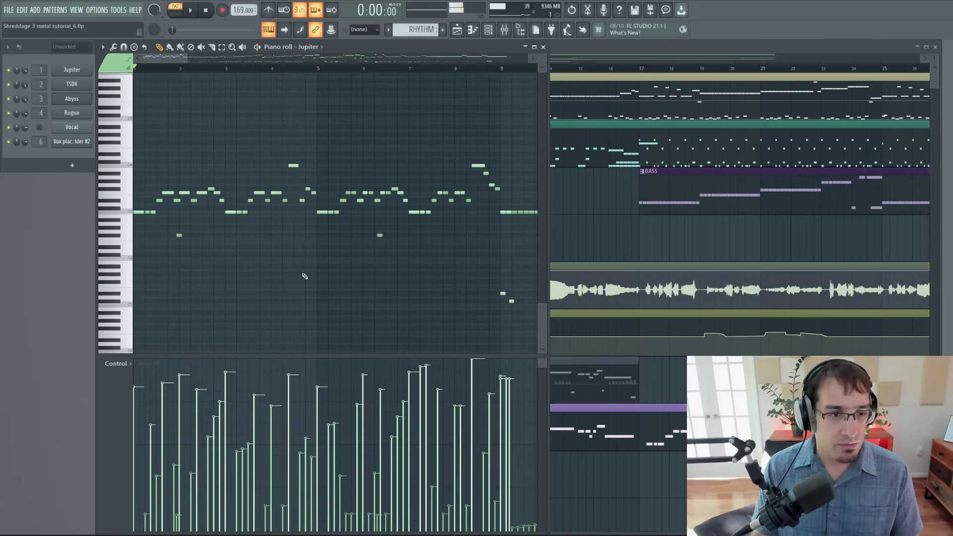
key("ctrl+z")
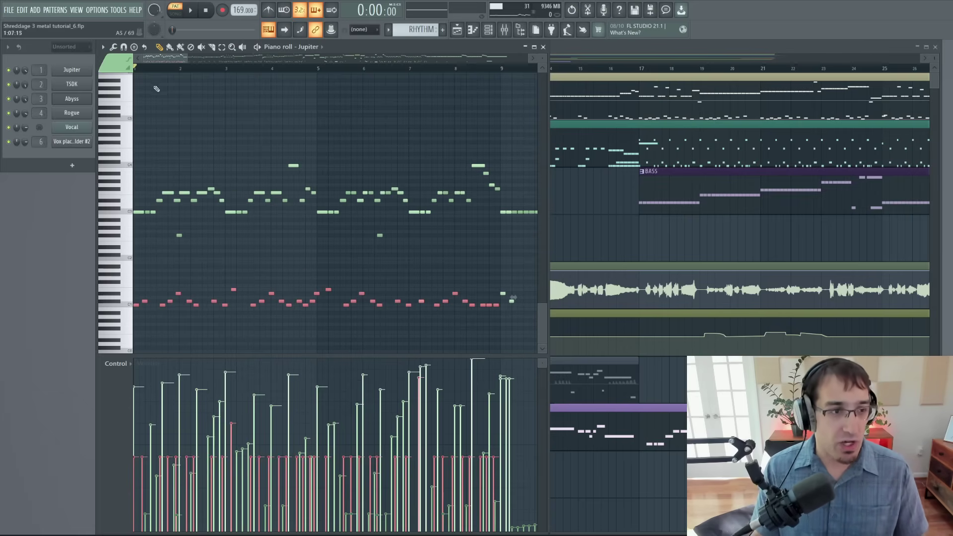
key("F7")
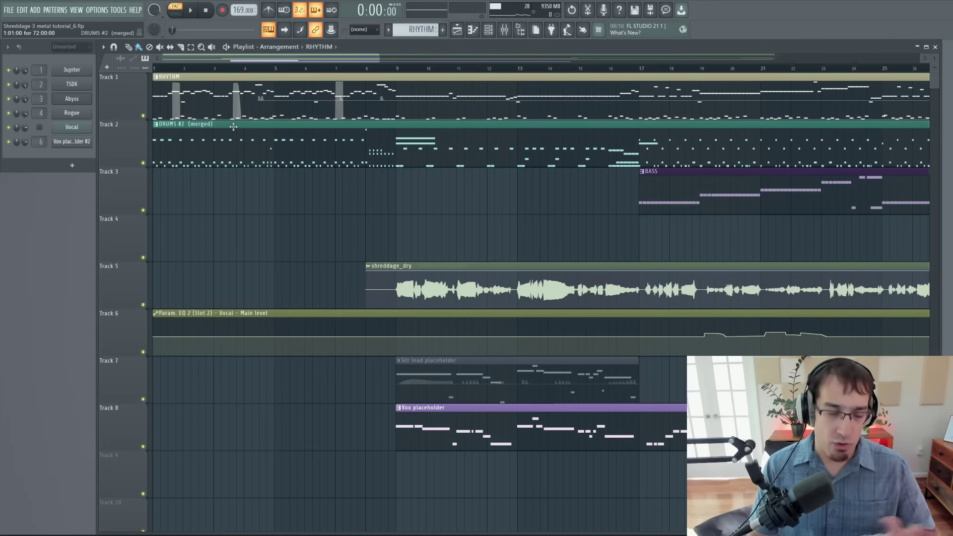
Step: Open the BASS clip in the piano roll, audition its opening bars, and examine the notes and velocities up close
double_click(659, 184)
scroll(183, 133, "up", 5)
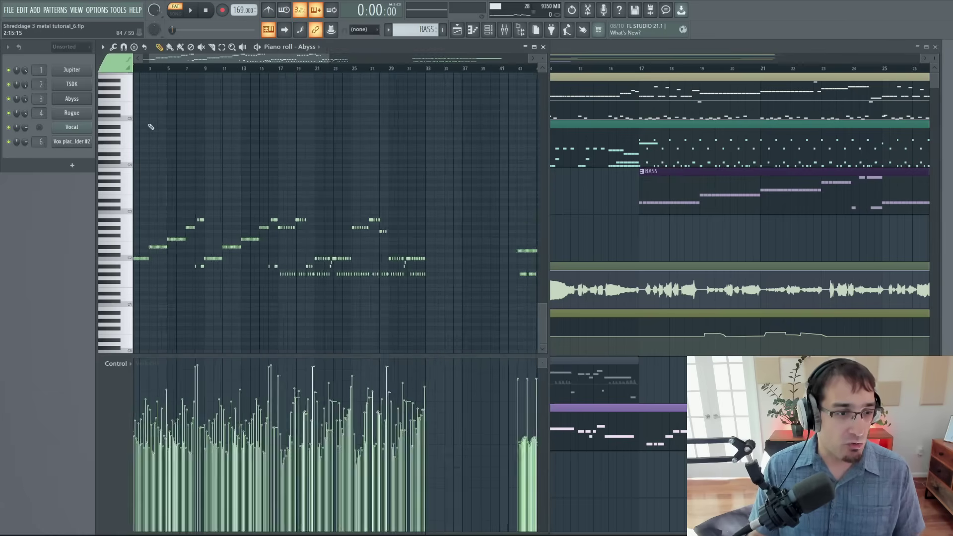
scroll(272, 145, "down", 3)
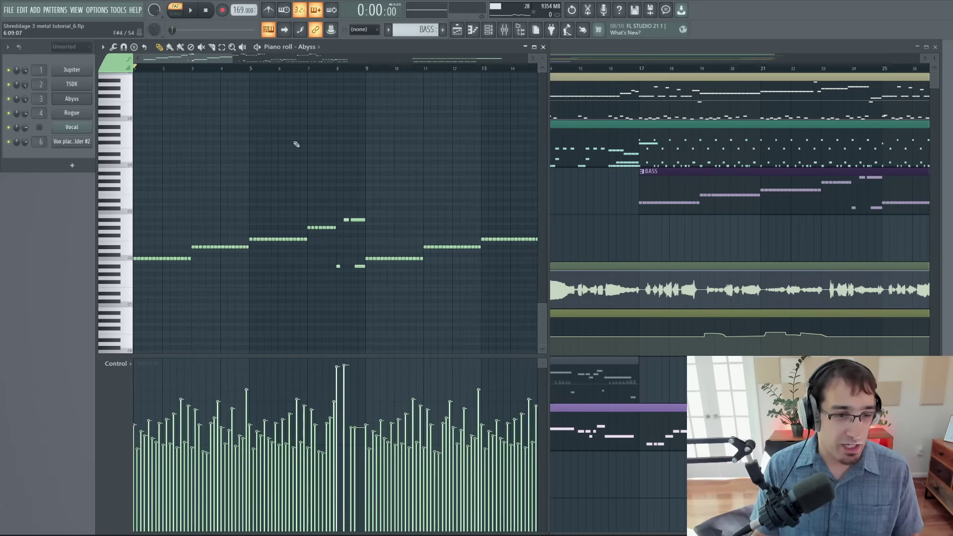
key("space")
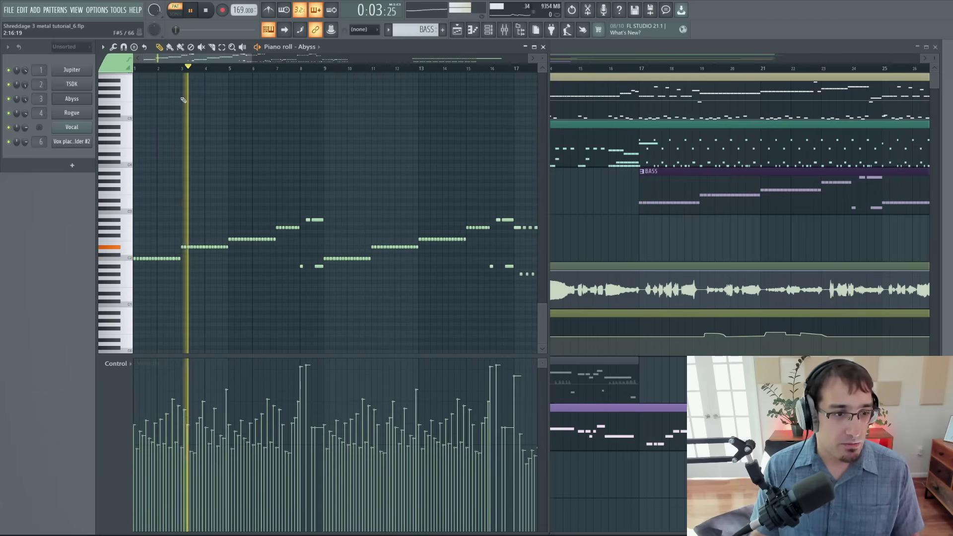
key("space")
scroll(209, 150, "up", 5)
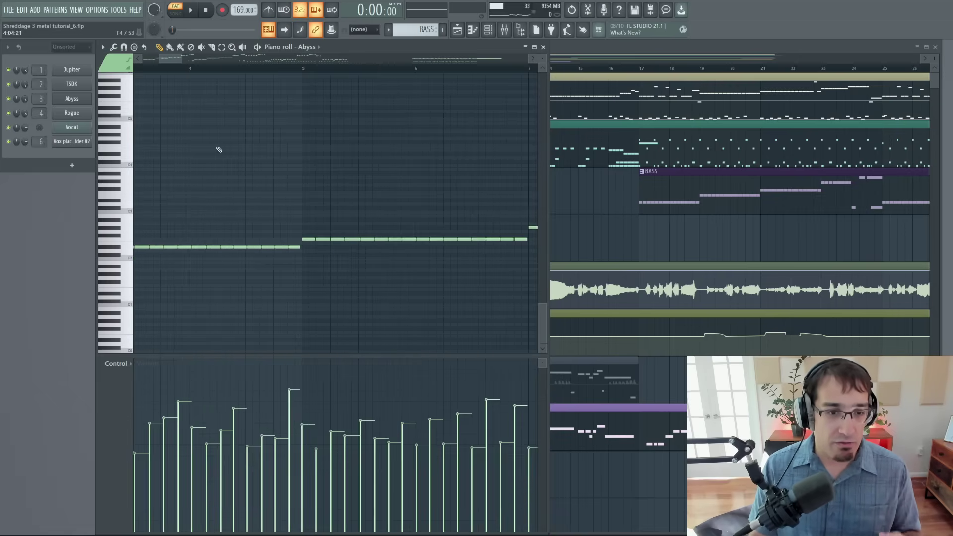
scroll(388, 220, "up", 2)
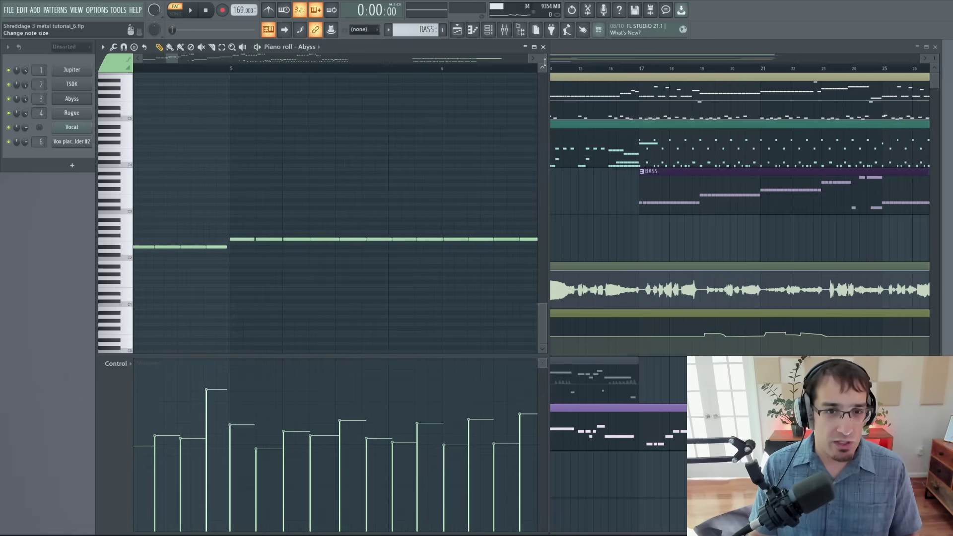
scroll(351, 134, "up", 3)
scroll(286, 166, "up", 2)
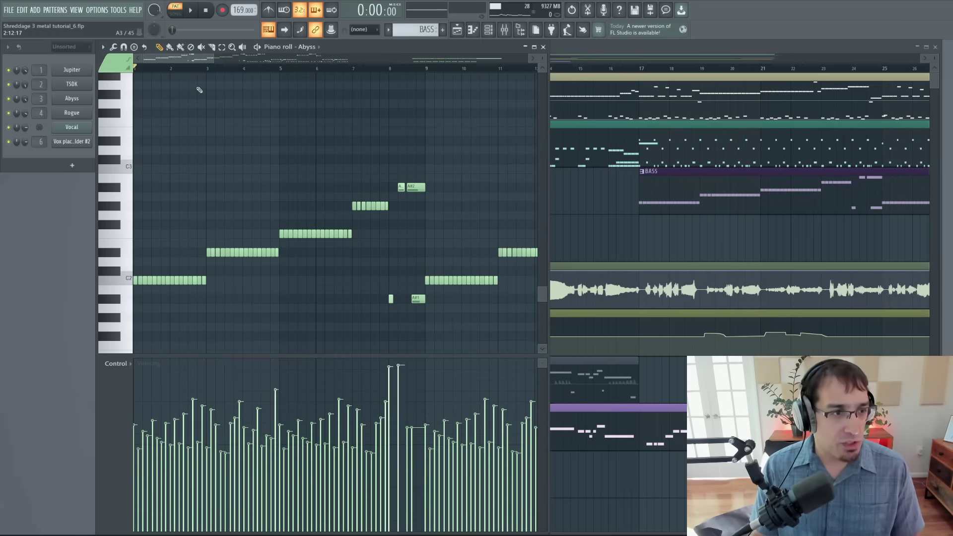
Step: Show the Lead pattern for Rogue in the piano roll, audition its opening phrases, and return to the first bars
key("F7")
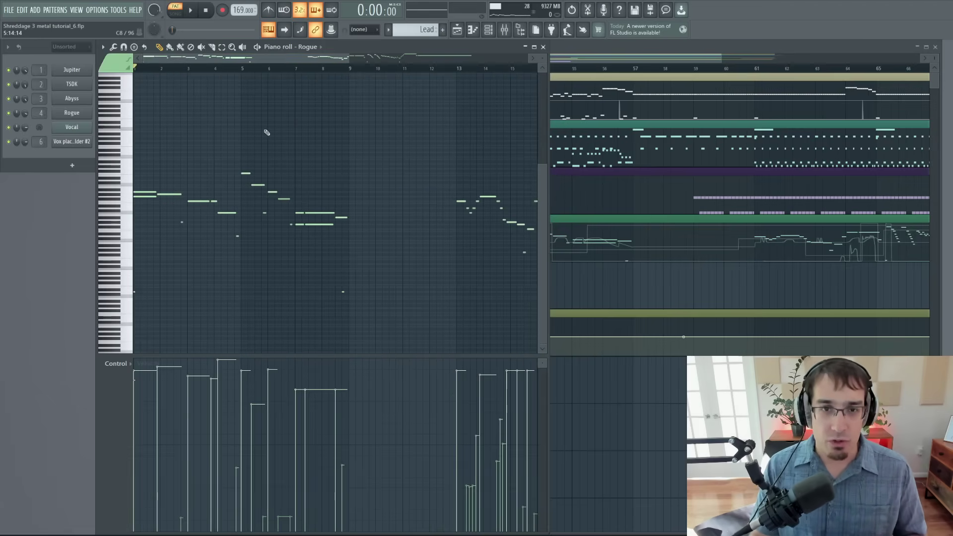
key("space")
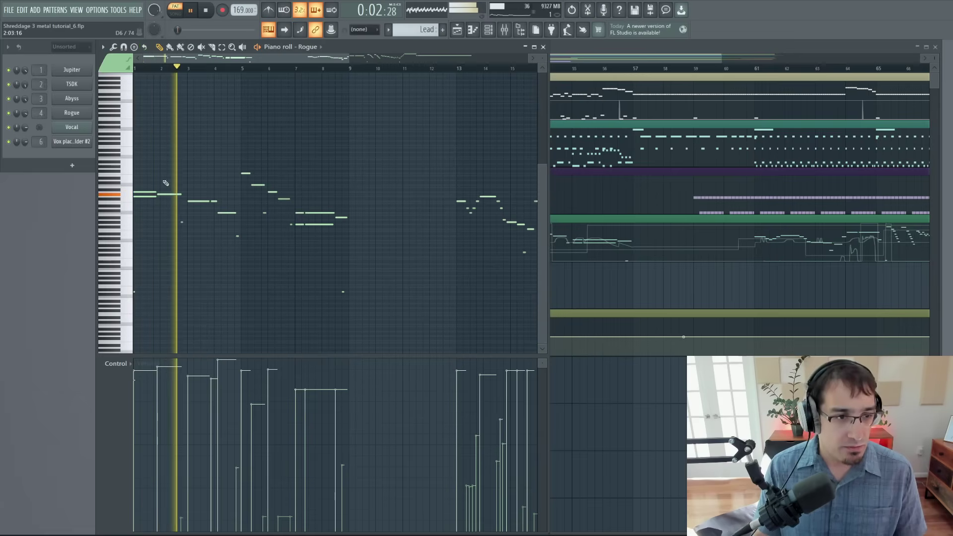
scroll(260, 160, "up", 3)
scroll(540, 69, "up", 3)
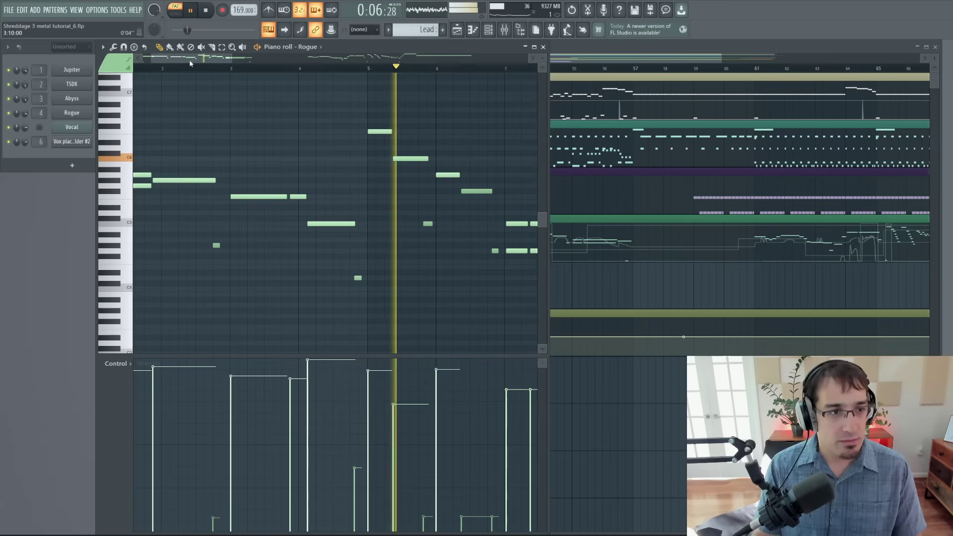
left_click_drag(189, 60, 239, 72)
key("space")
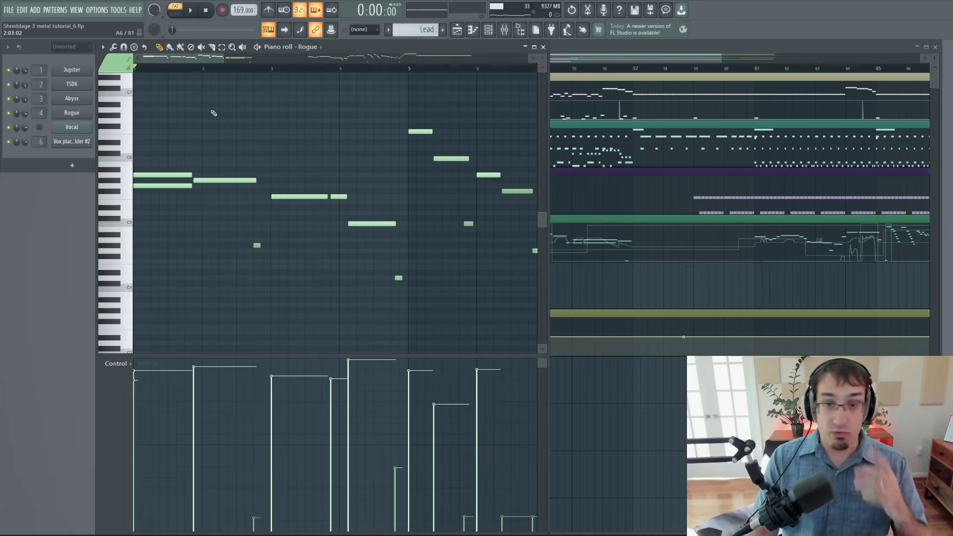
Step: Display the controller curve beneath Rogue's opening two-note chord in the control lane and audition the chord
left_click(117, 364)
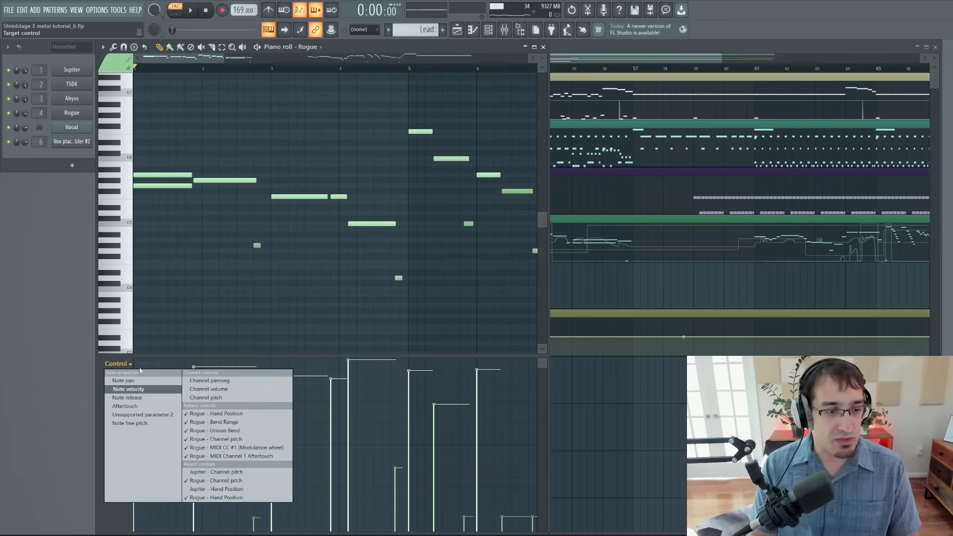
left_click(238, 384)
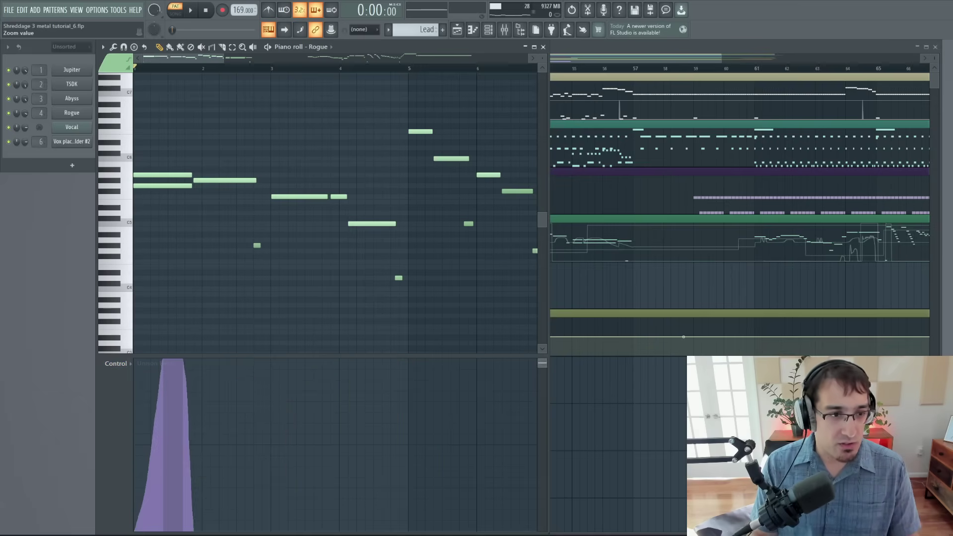
key("space")
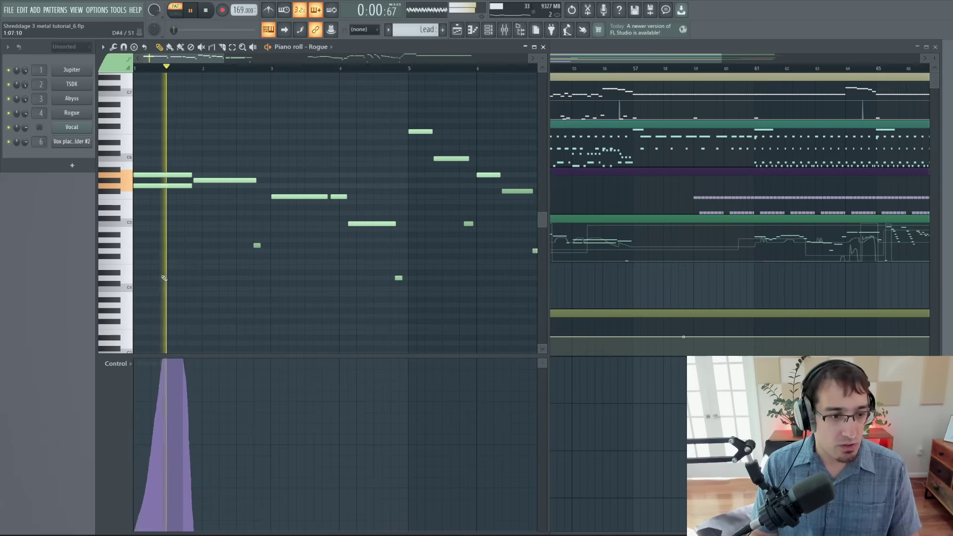
key("space")
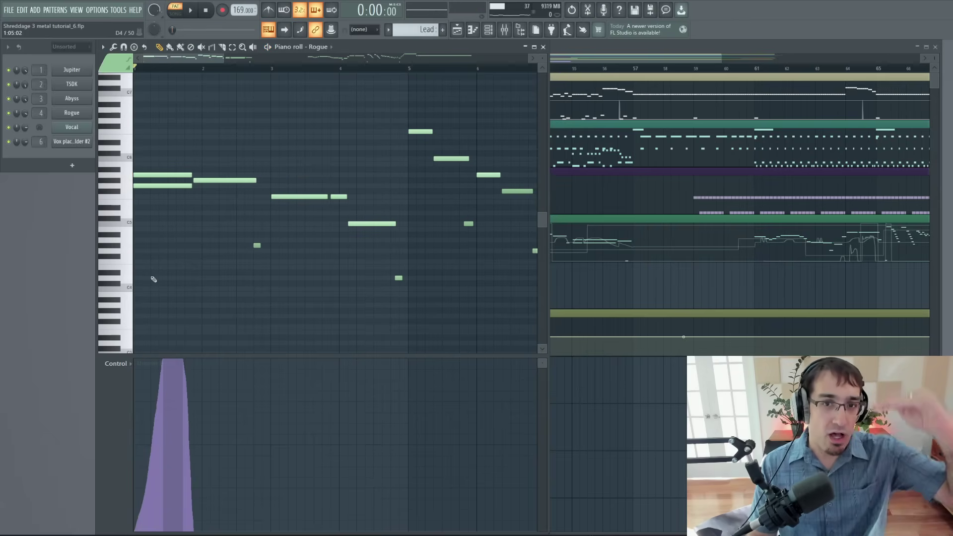
left_click(117, 363)
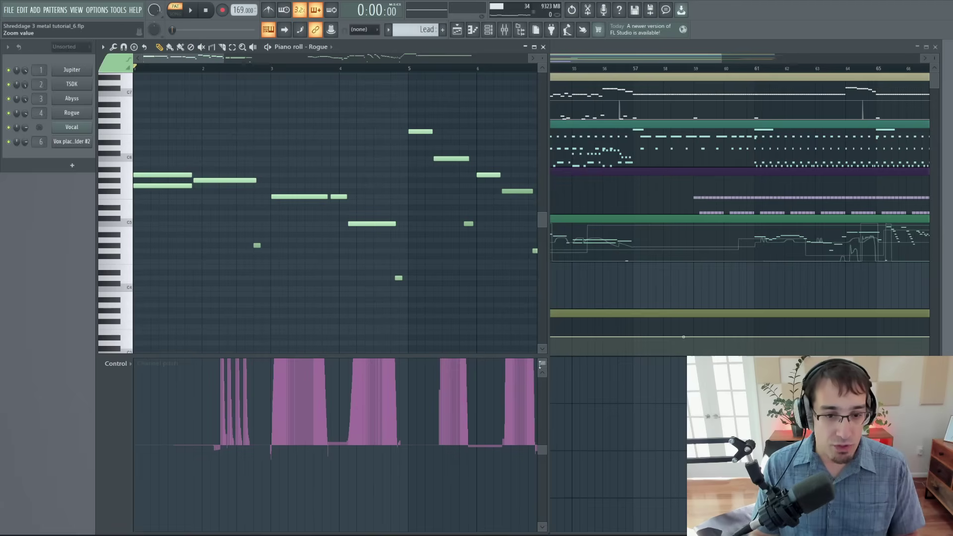
scroll(542, 364, "down", 2)
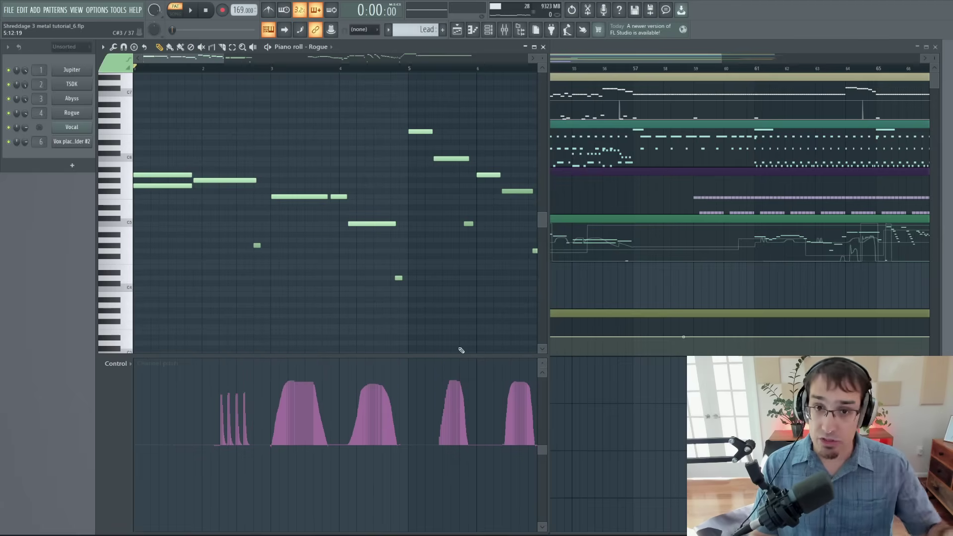
scroll(374, 261, "down", 2)
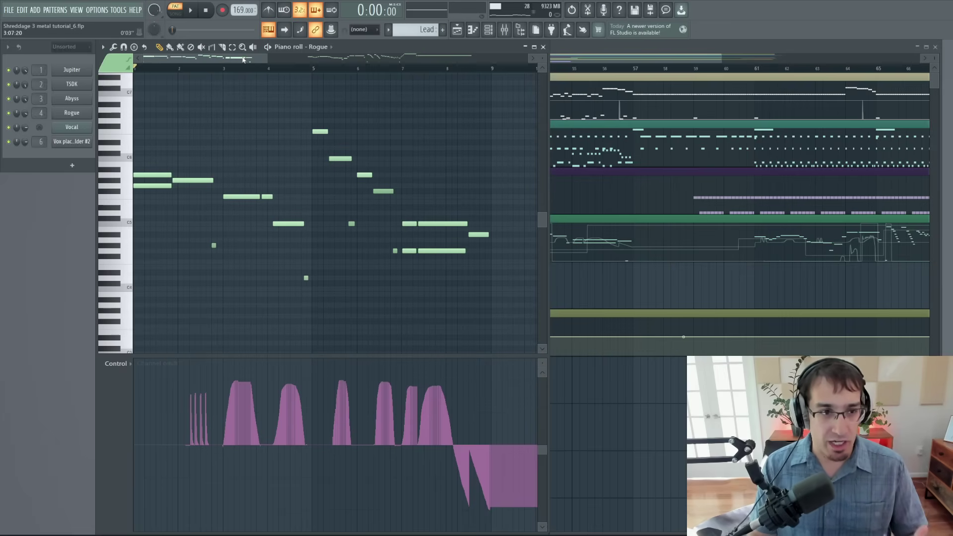
left_click_drag(243, 59, 367, 68)
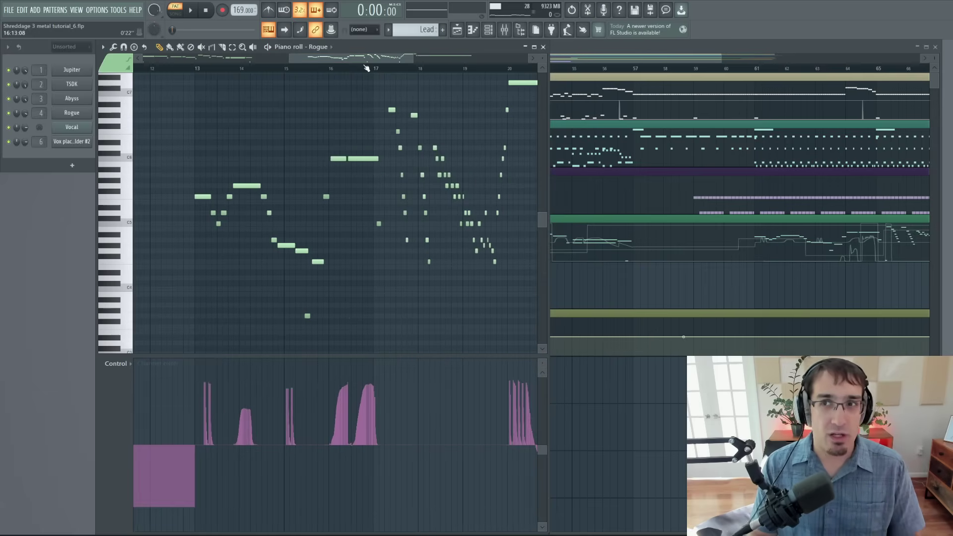
Step: Audition the fast lead run from just after bar 17 and examine the pitch bends on the high note at bar 20
left_click_drag(367, 68, 325, 96)
left_click(267, 70)
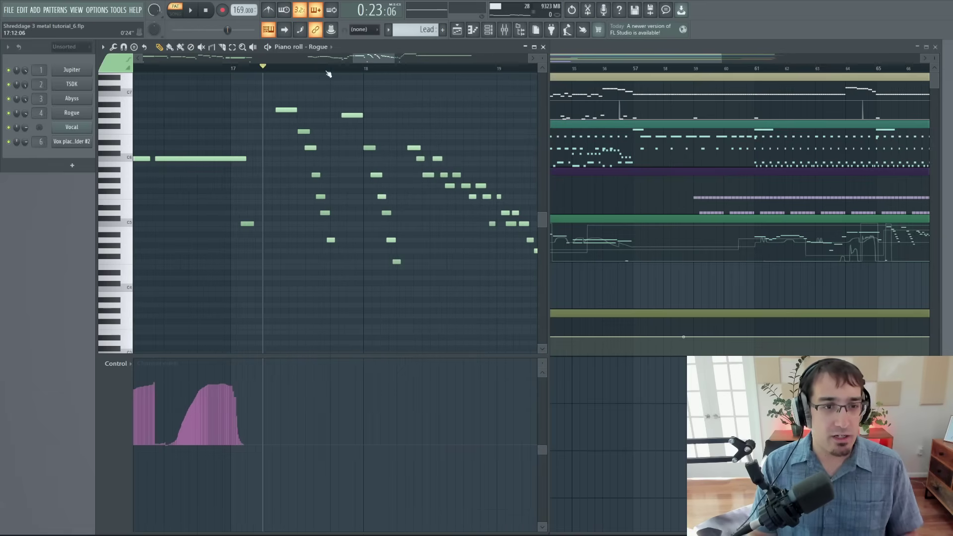
left_click_drag(377, 59, 392, 61)
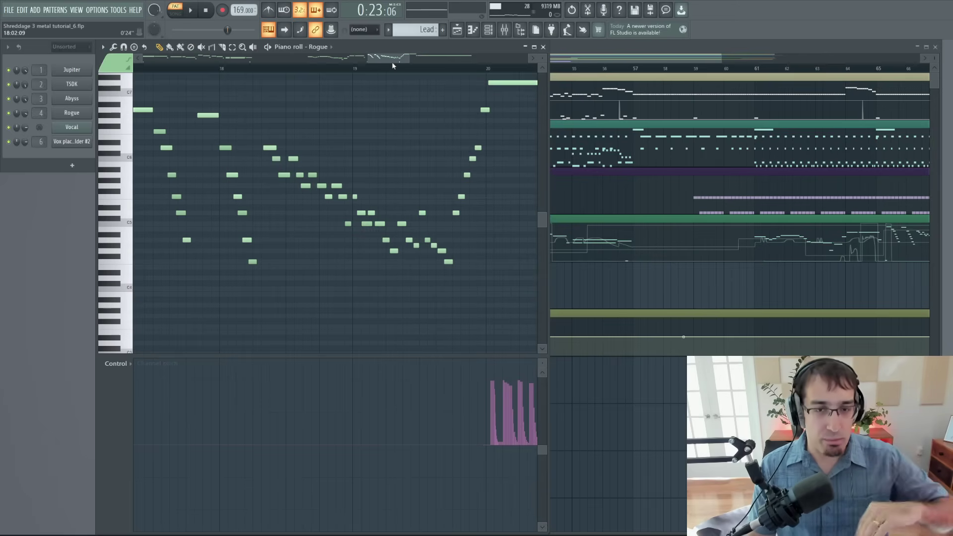
key("space")
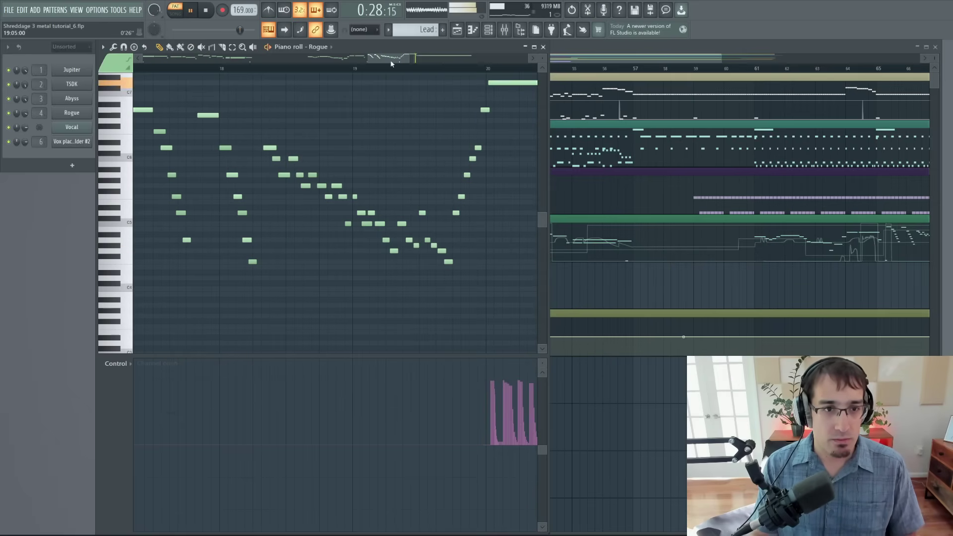
left_click(410, 58)
key("space")
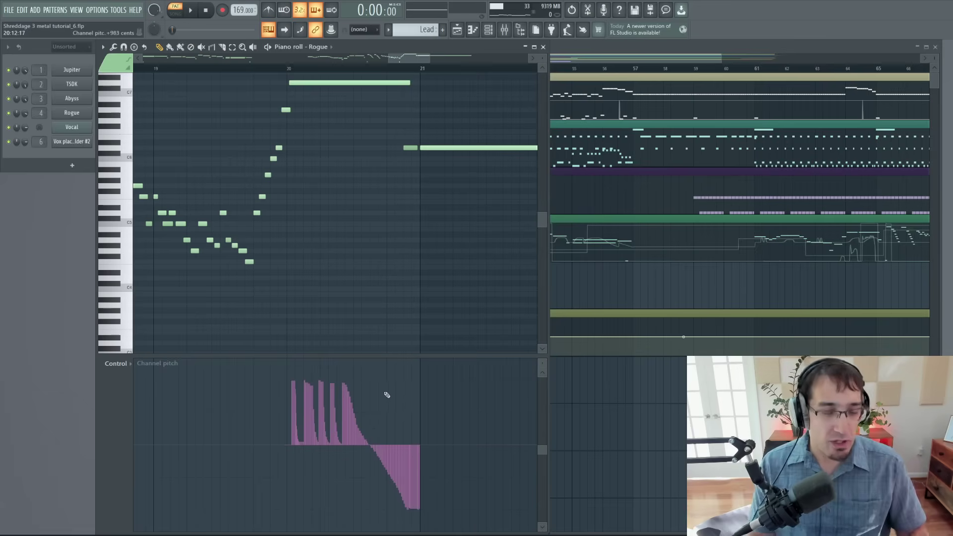
Step: Return to the playlist, reopen the RHYTHM clip in the piano roll, and audition it with the jupiter mixer track shown
key("F5")
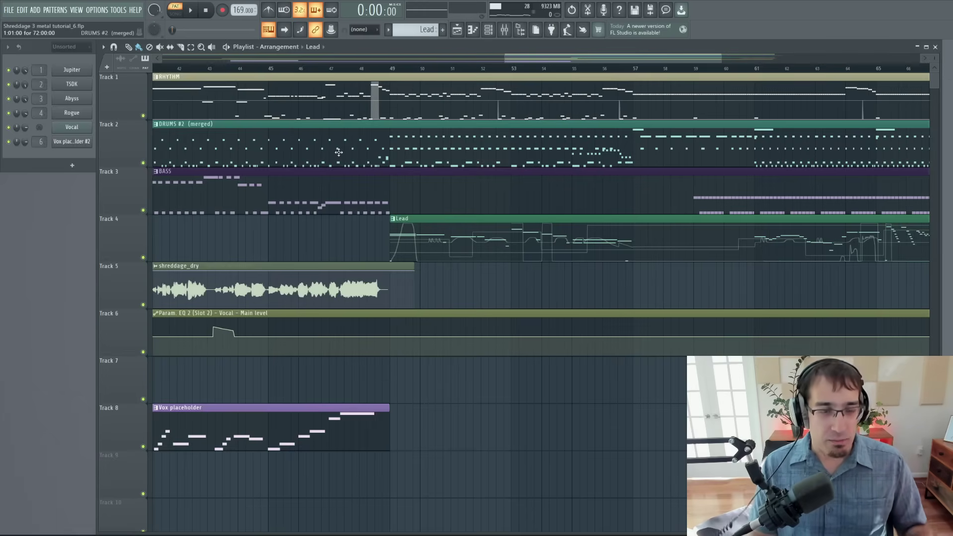
scroll(155, 100, "down", 5)
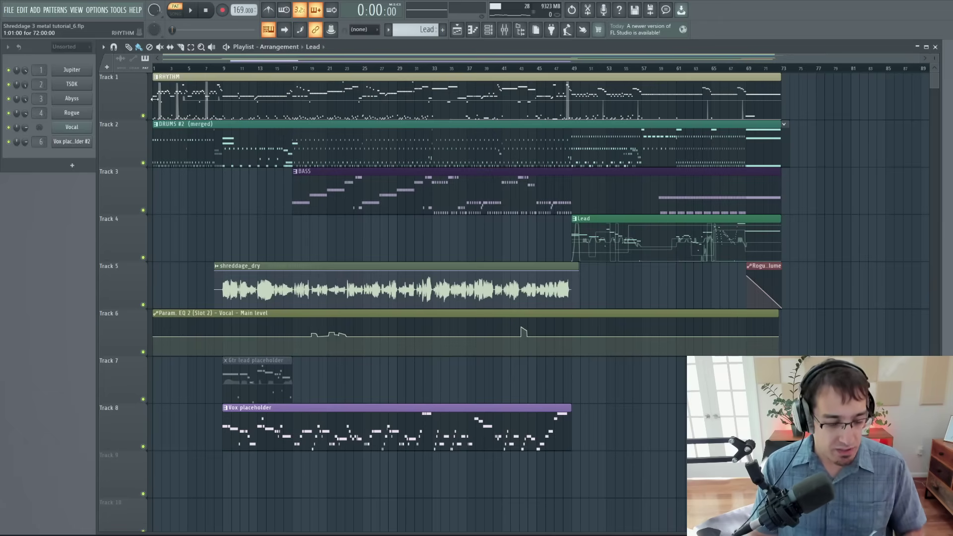
double_click(156, 100)
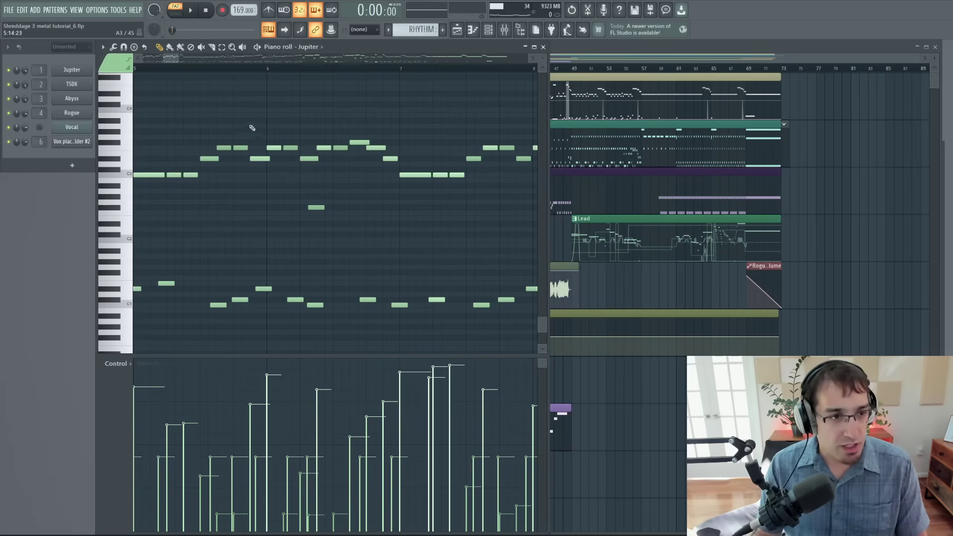
key("F9")
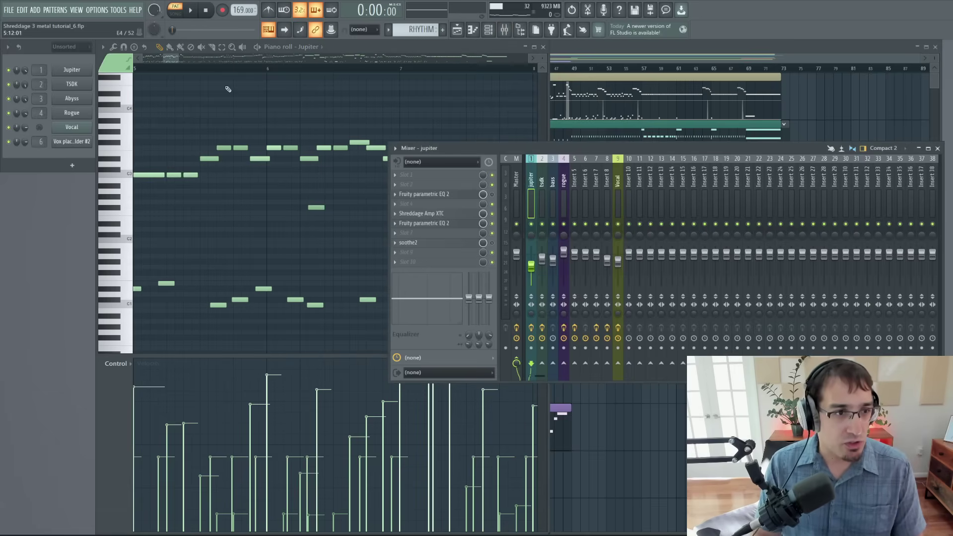
key("space")
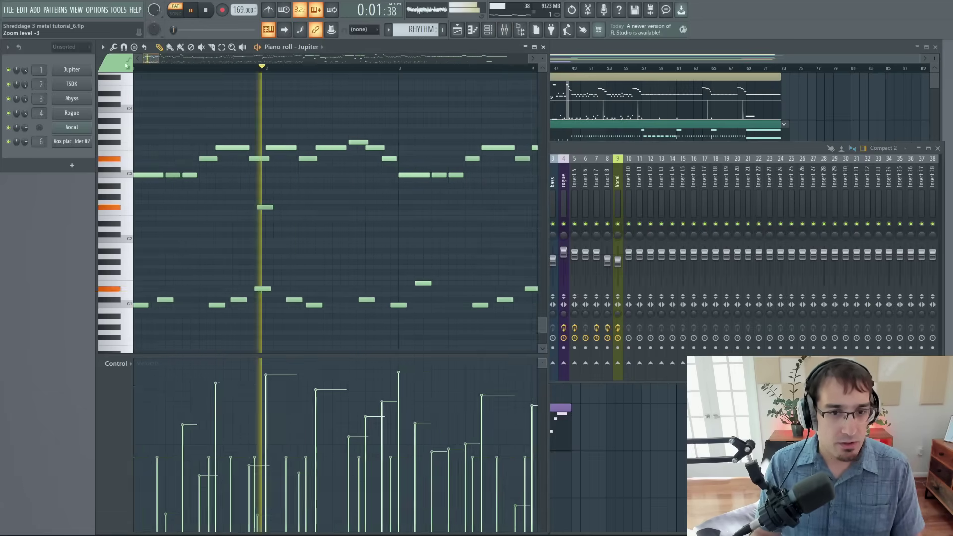
left_click(591, 147)
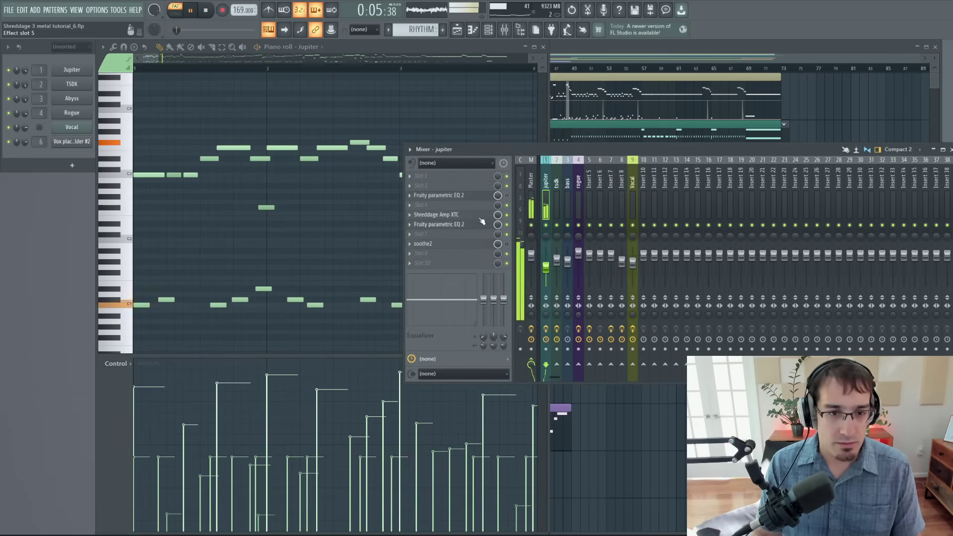
Step: Bypass Shreddage Amp XTC on the jupiter track and audition the dry rhythm guitar past bar 9
key("space")
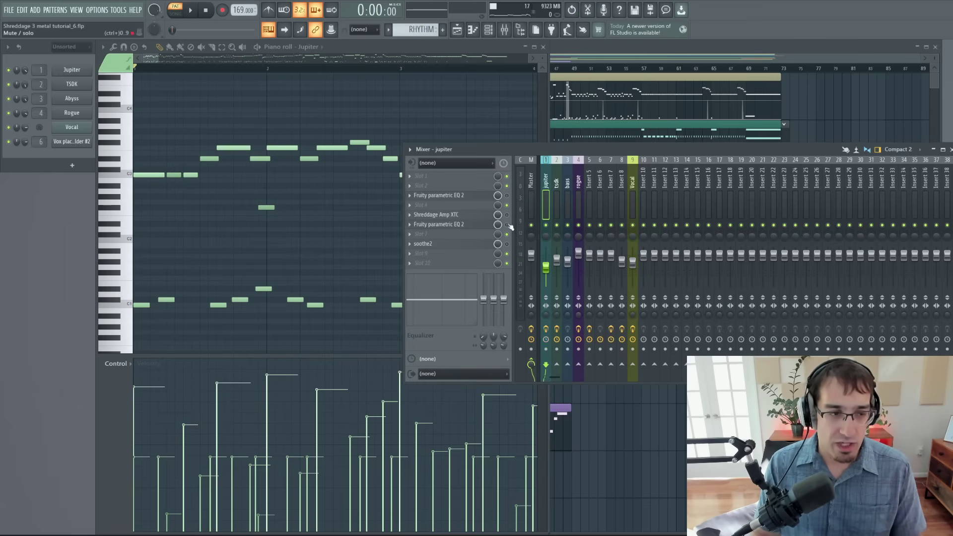
key("space")
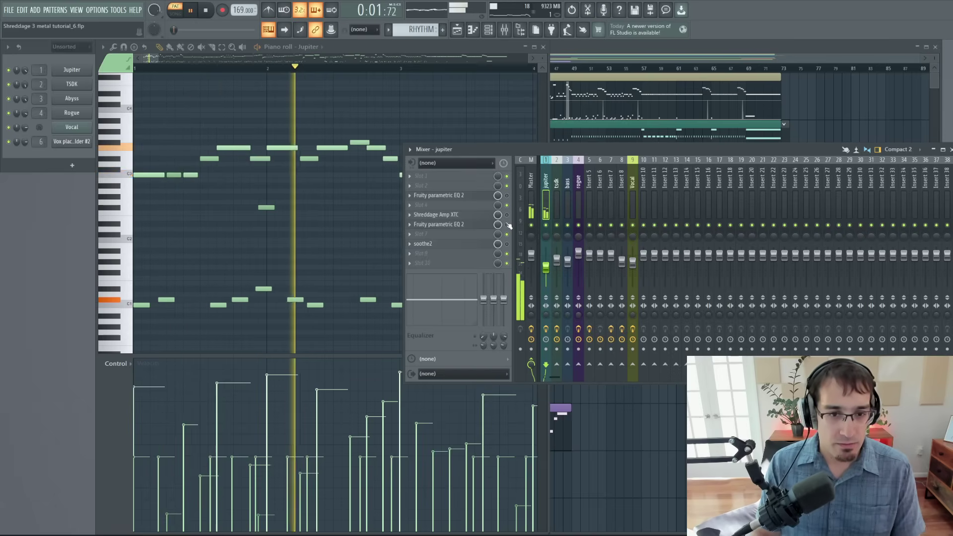
scroll(262, 125, "down", 3)
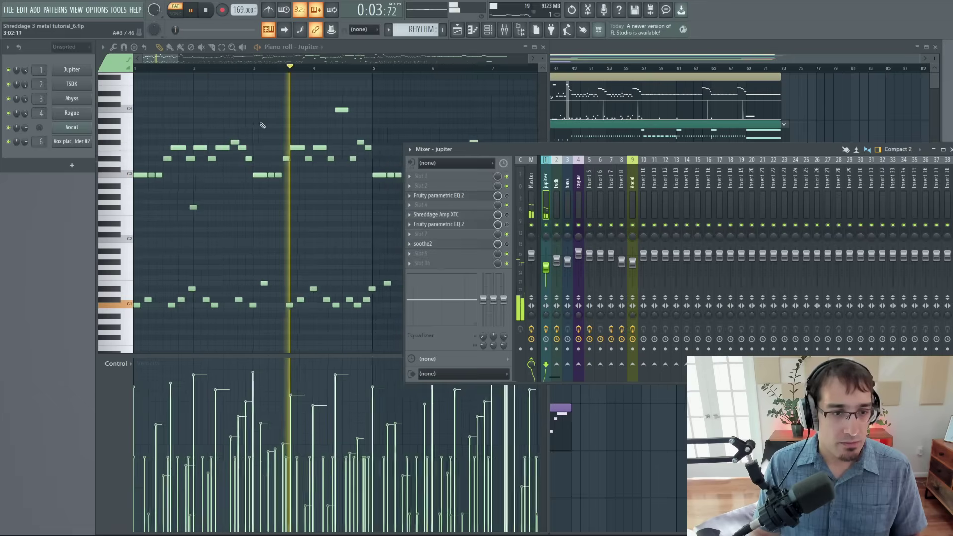
scroll(262, 125, "down", 3)
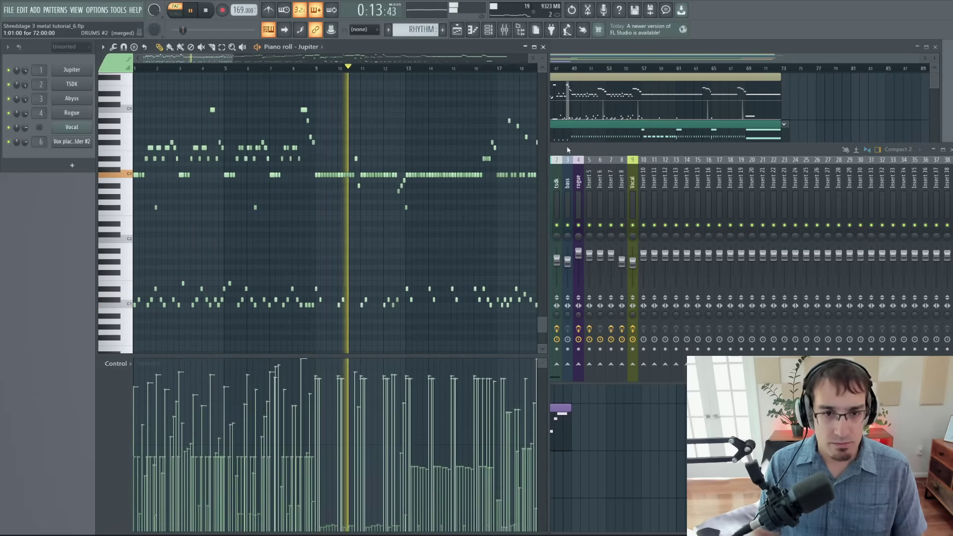
left_click_drag(569, 149, 422, 150)
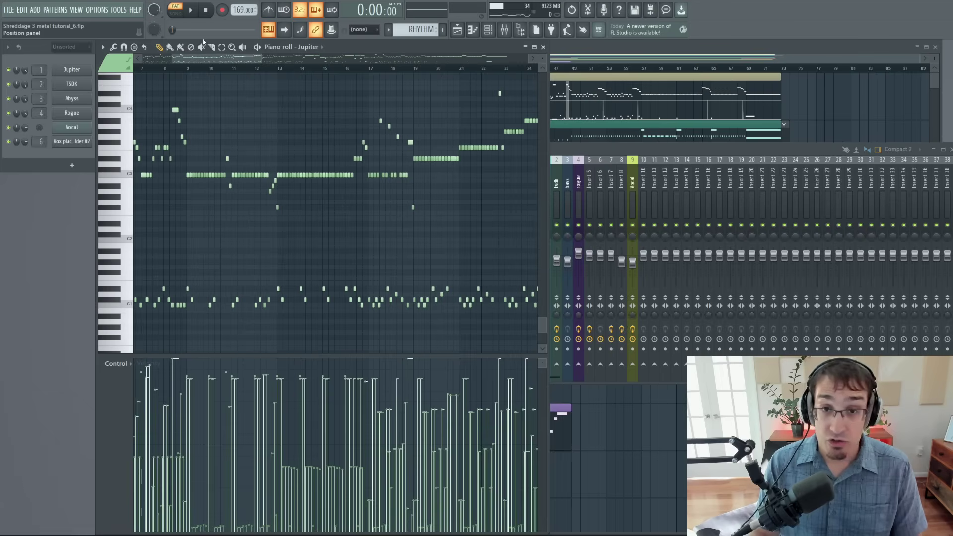
Step: Bring up the mixer and open the Fruity parametric EQ 2 that follows Shreddage Amp XTC on the jupiter track
key("F9")
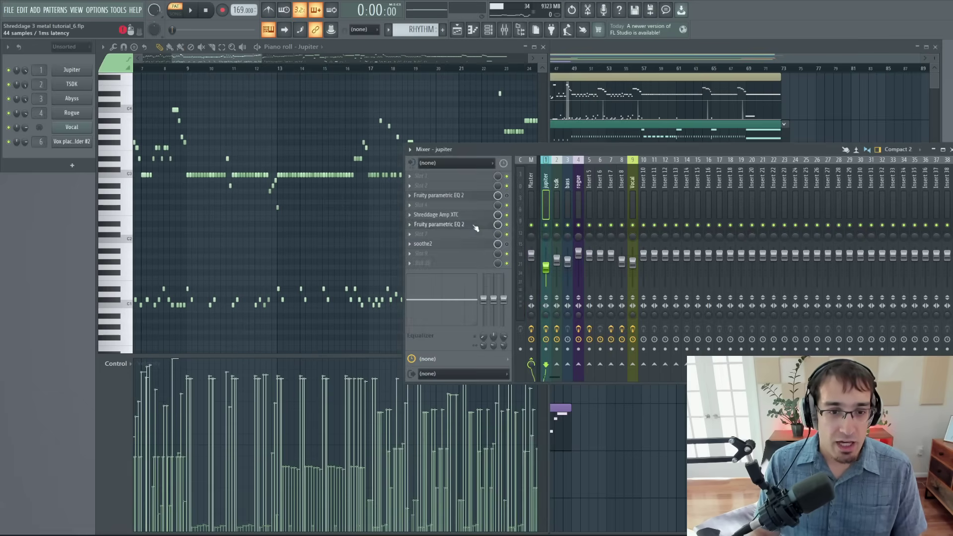
left_click(439, 224)
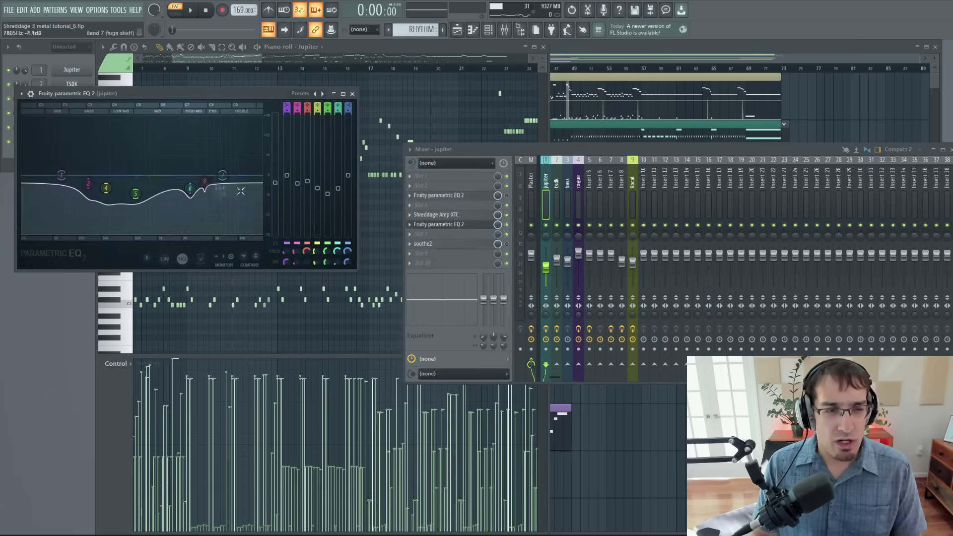
Step: Switch playback to song mode and play the full arrangement in the playlist from bar 17
left_click(174, 10)
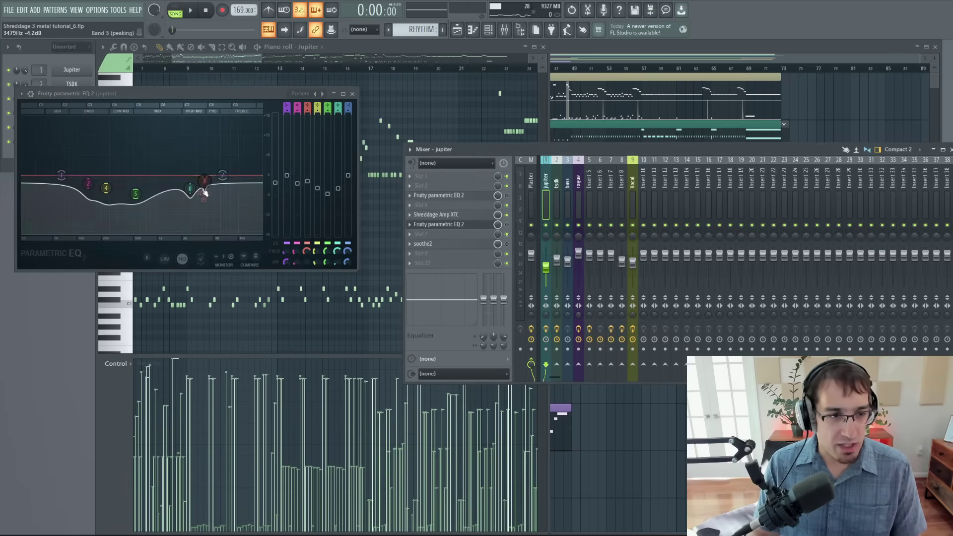
key("F5")
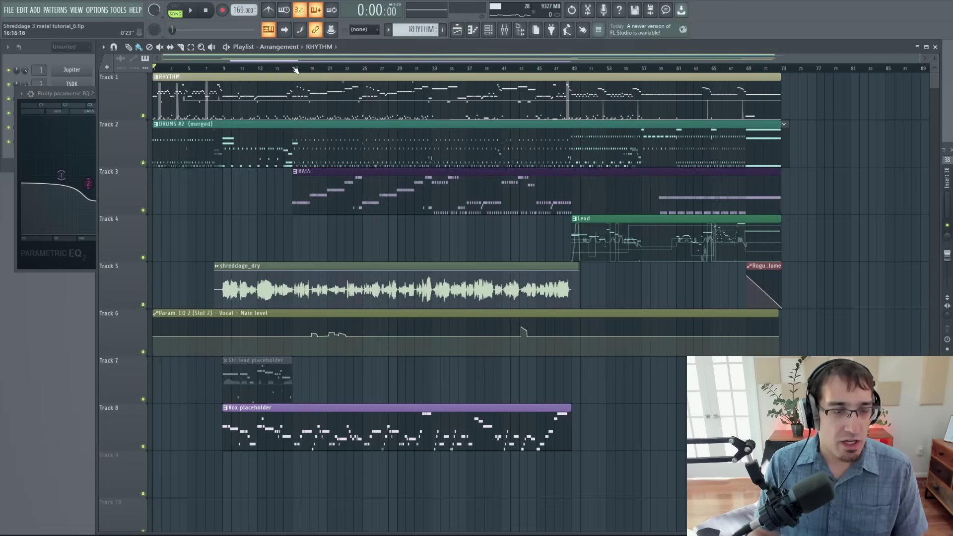
left_click(296, 69)
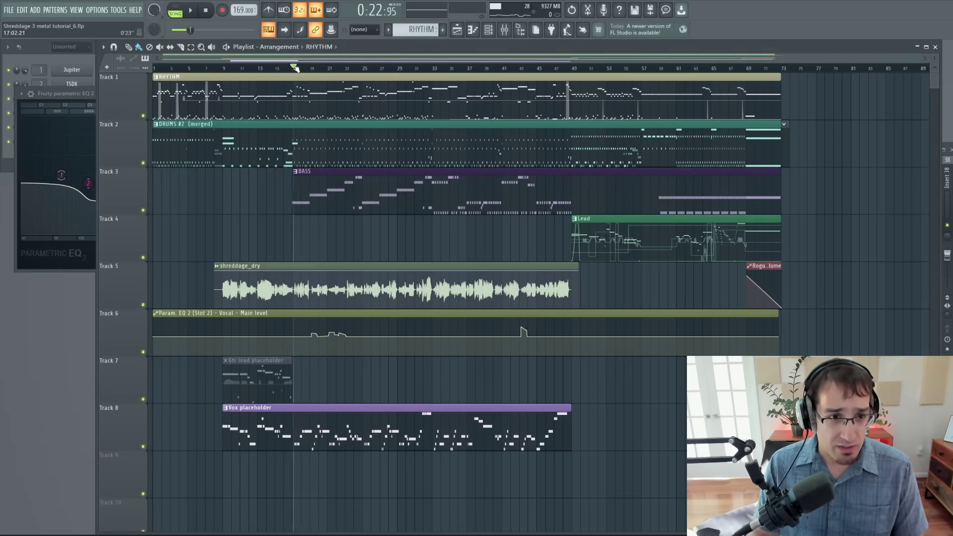
key("space")
Step: Bring up the mixer and examine the jupiter track's Fruity parametric EQ 2 after the amp while the mix plays
key("F9")
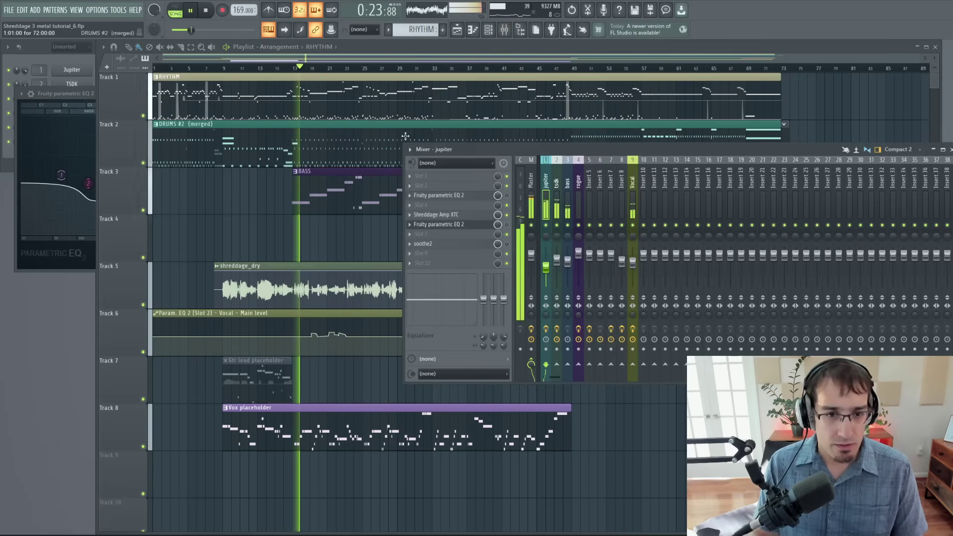
left_click(464, 224)
left_click(466, 227)
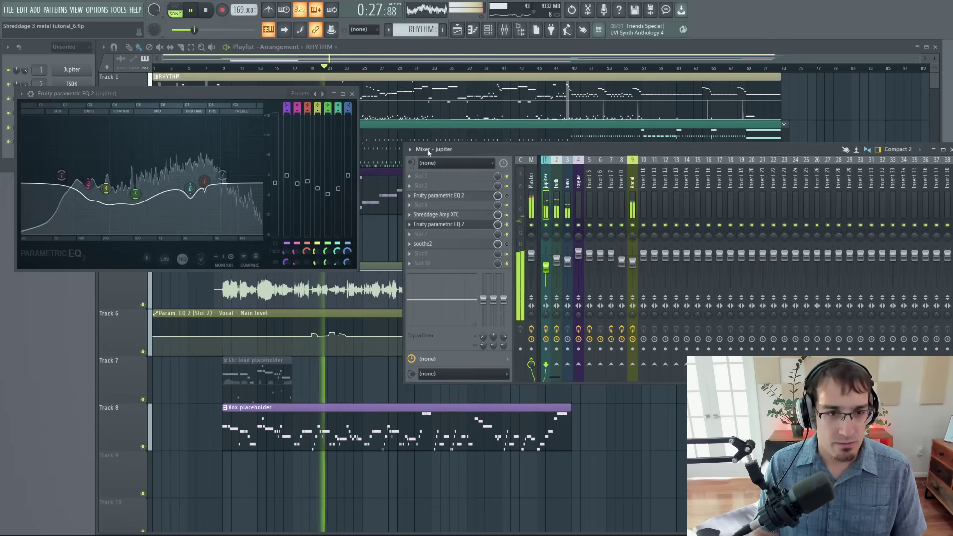
left_click(465, 150)
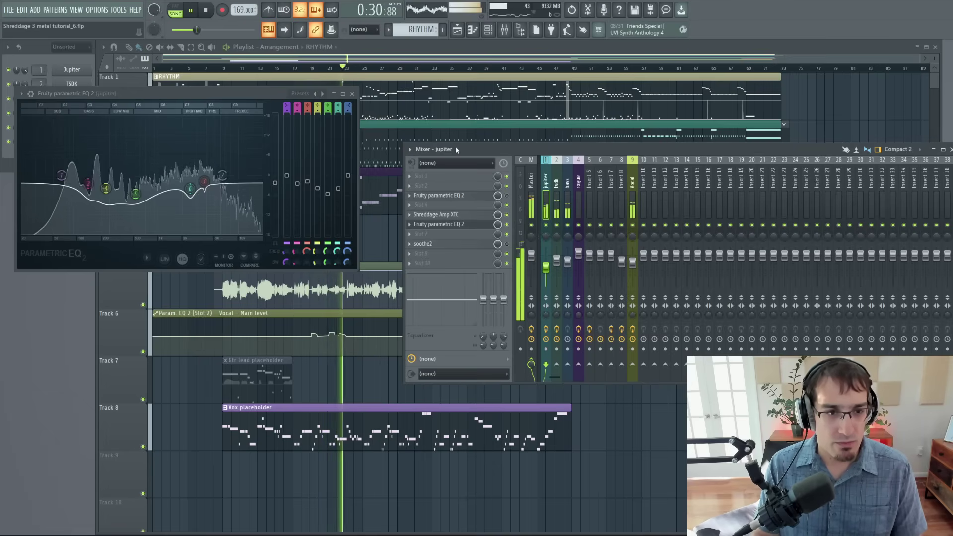
key("space")
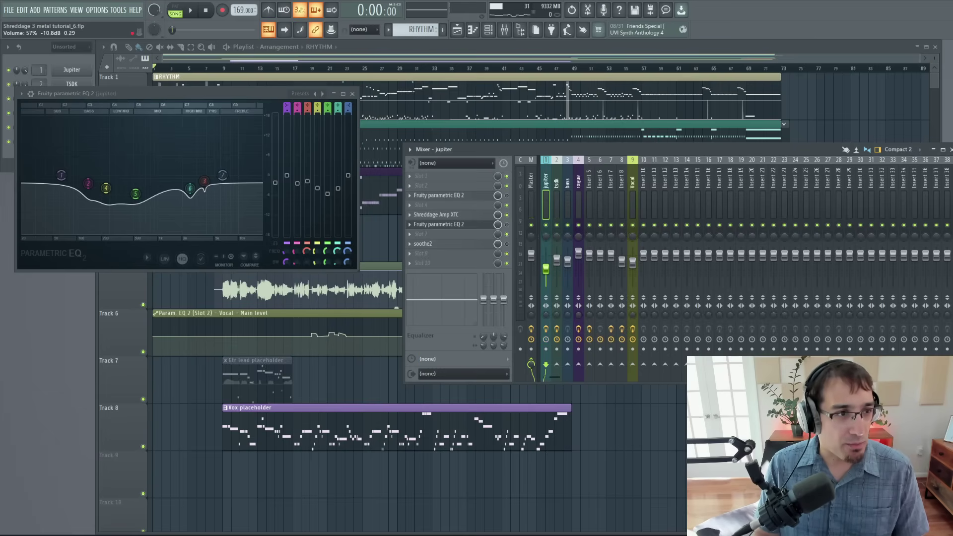
Step: Restart the mix from bar 17 and set the playlist snap to Line
right_click(546, 271)
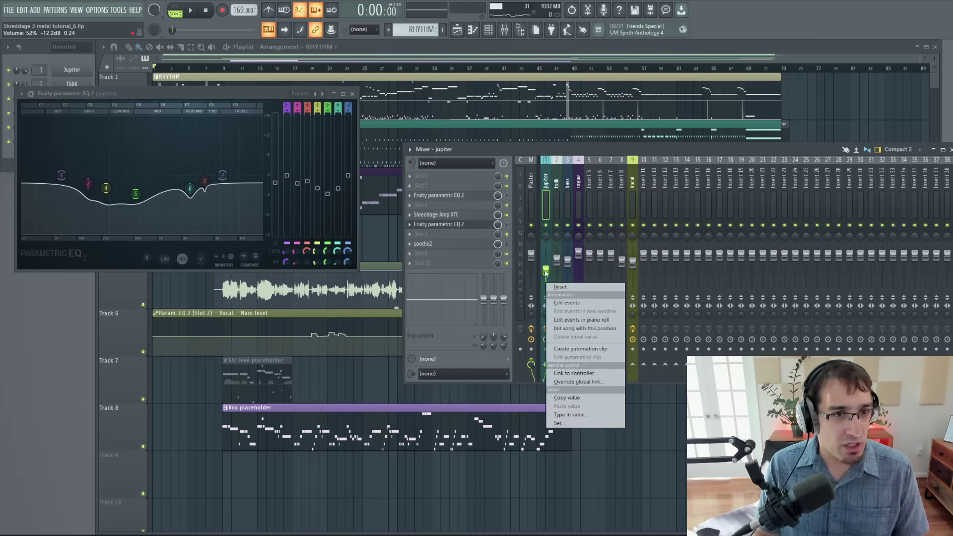
left_click(375, 49)
left_click(296, 68)
key("space")
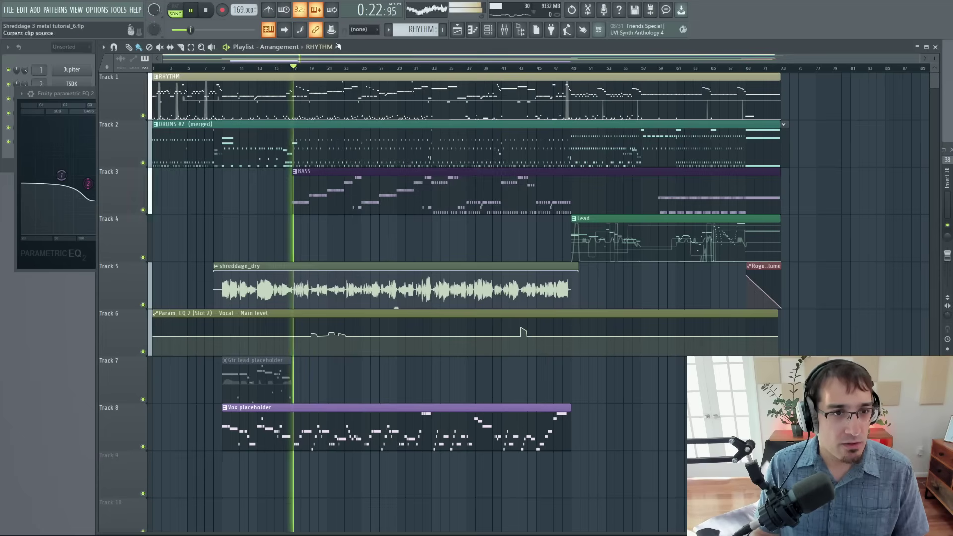
left_click(364, 30)
left_click(368, 38)
Step: Audition the mix with the jupiter track at 38% volume, and set its fader to 62%
key("F9")
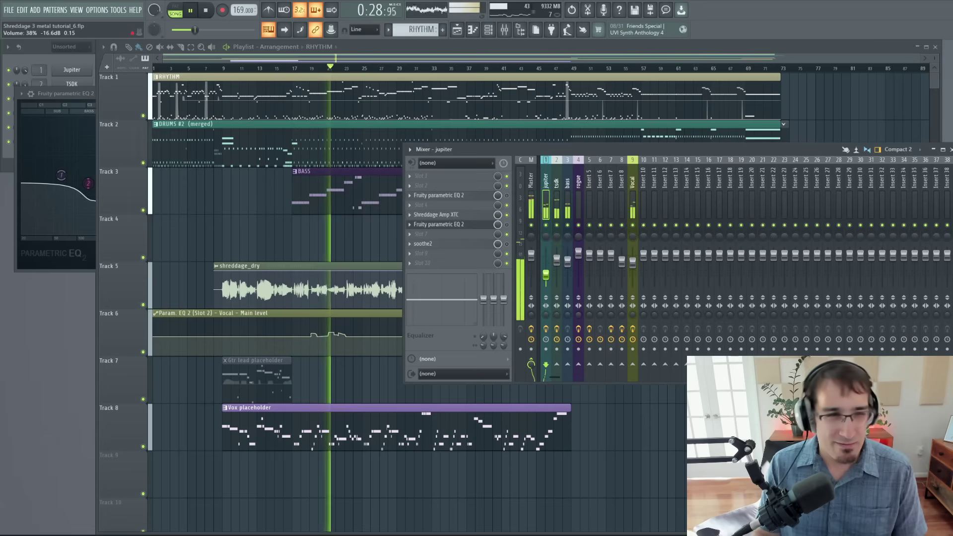
key("space")
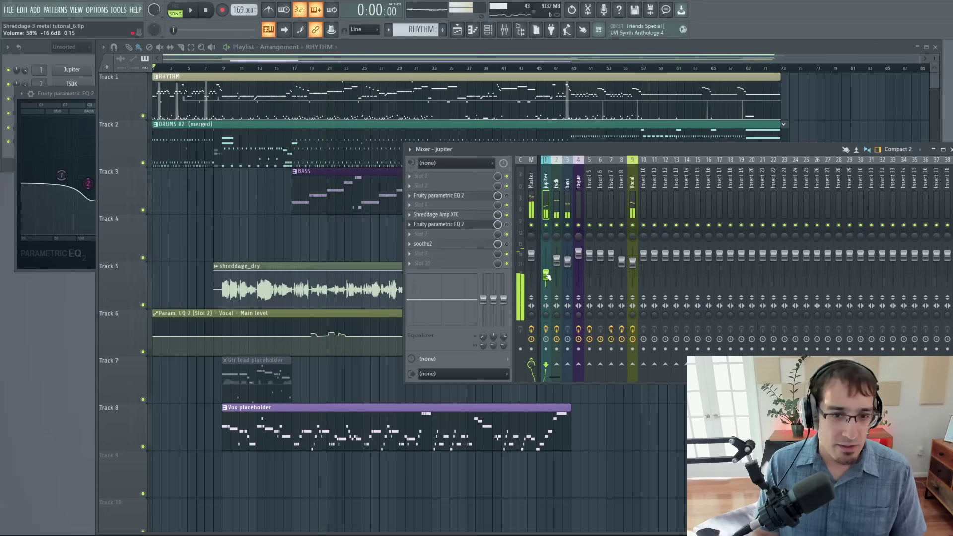
left_click_drag(545, 272, 546, 268)
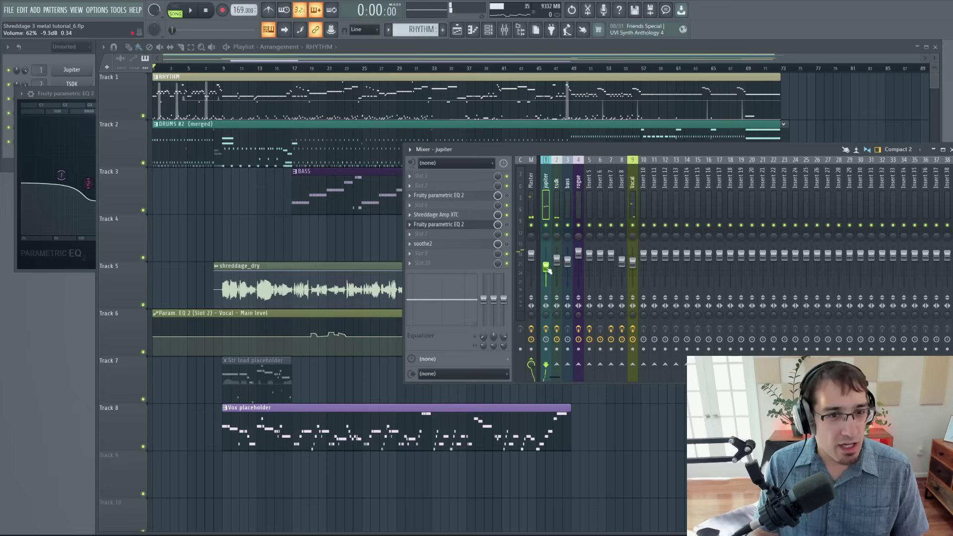
Step: Reopen the Fruity parametric EQ 2 that follows the amp on the jupiter track, review its curve, and close it
left_click(439, 225)
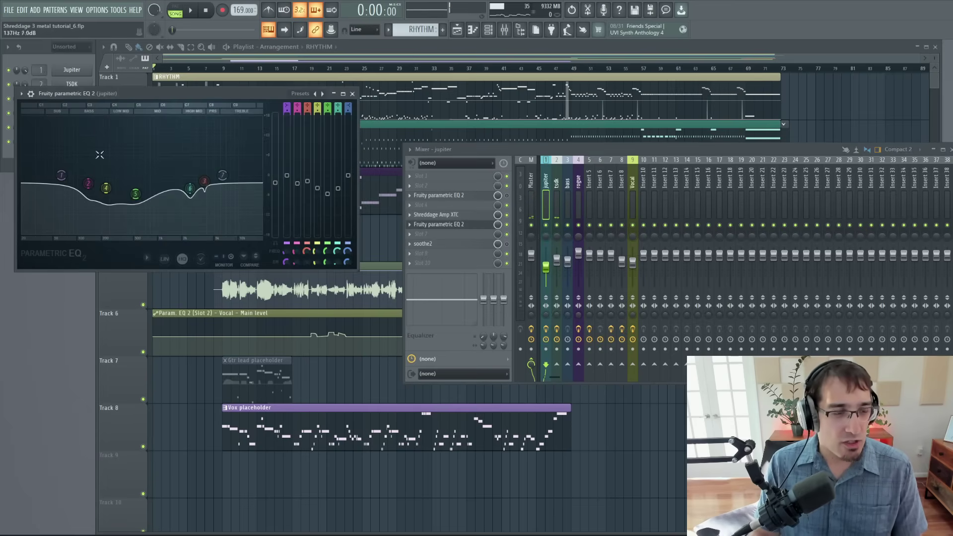
left_click_drag(156, 93, 192, 115)
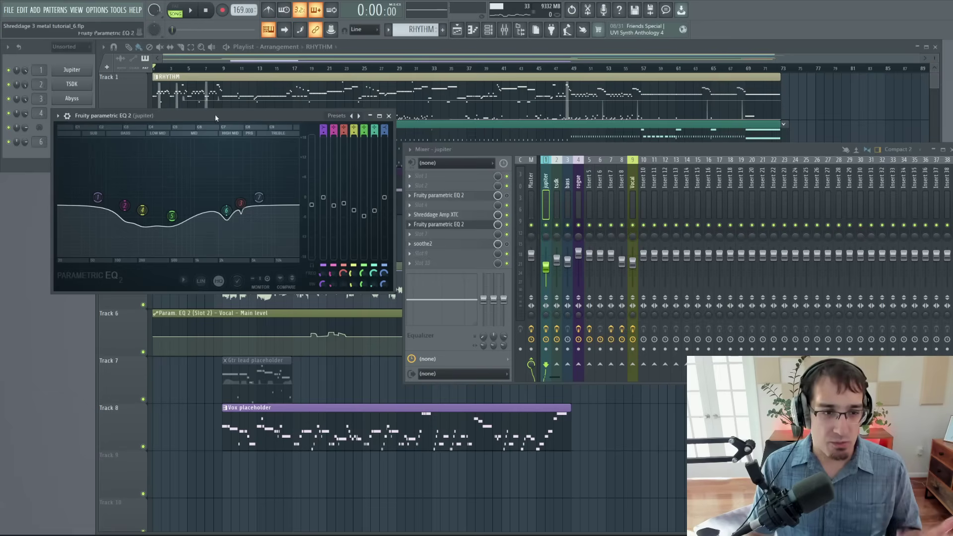
key("Escape")
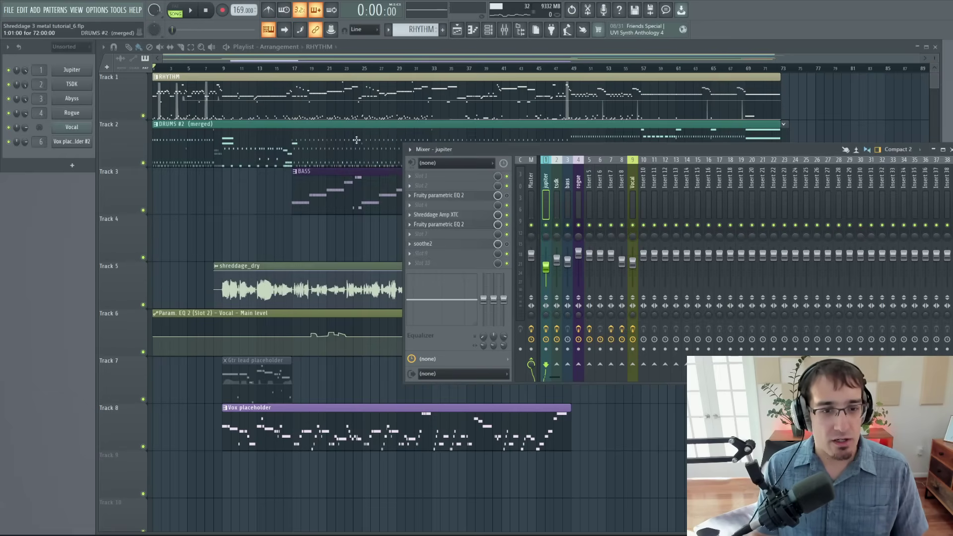
Step: Open Shreddage Amp XTC, mark bars 33 to 41 in the playlist as the loop range, and start playback
left_click(435, 214)
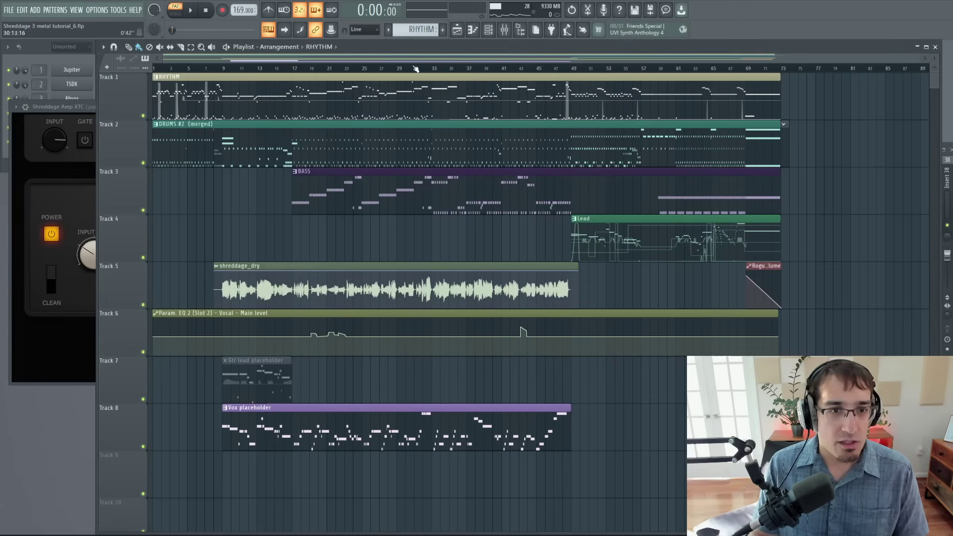
left_click(433, 68)
left_click_drag(435, 70, 490, 78)
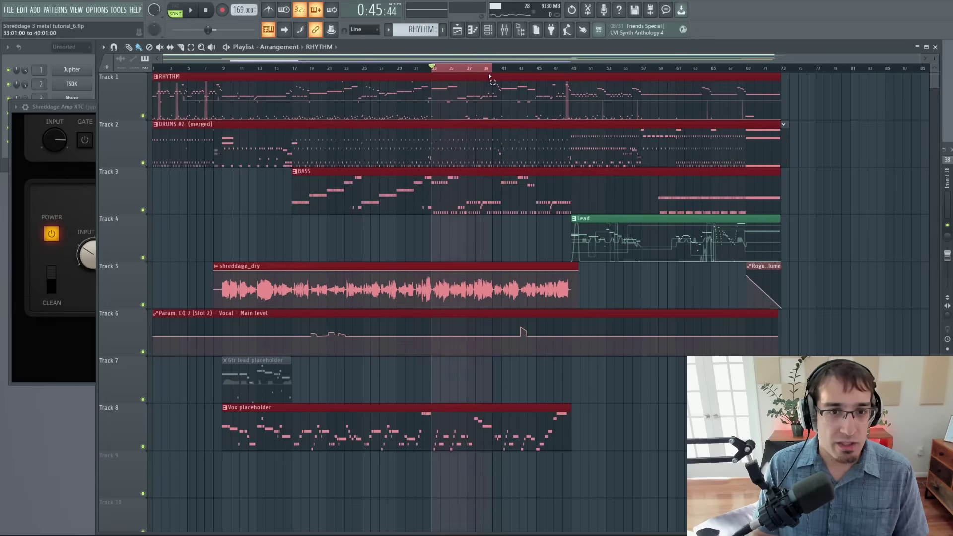
key("space")
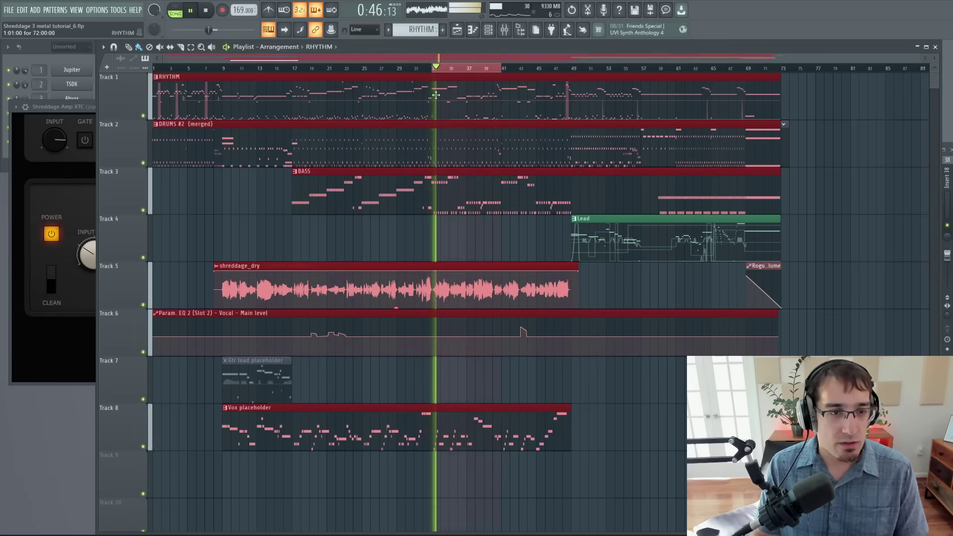
Step: Solo the jupiter mixer track and audition the looped rhythm guitar with Shreddage Amp XTC's amp section displayed
key("space")
key("F9")
key("space")
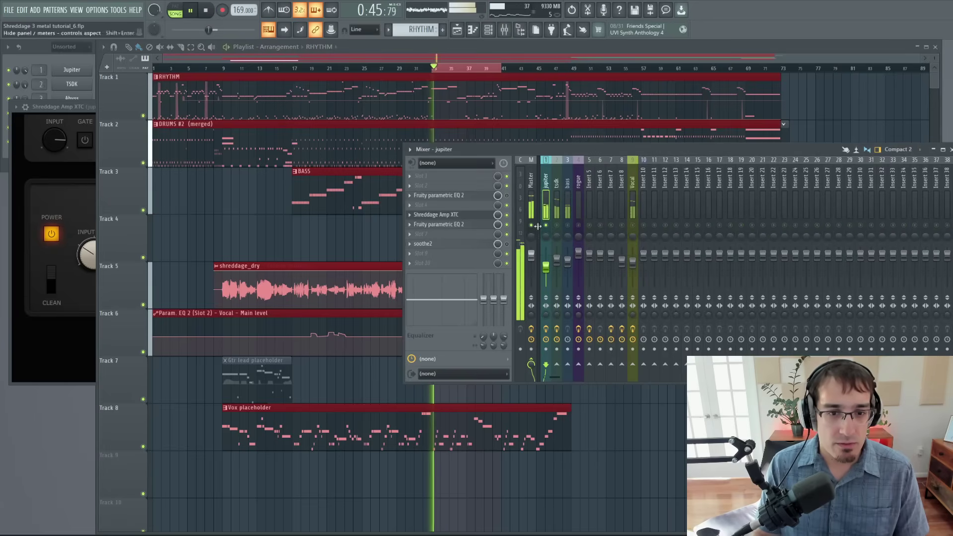
left_click(476, 215)
left_click(477, 215)
left_click_drag(279, 107, 280, 69)
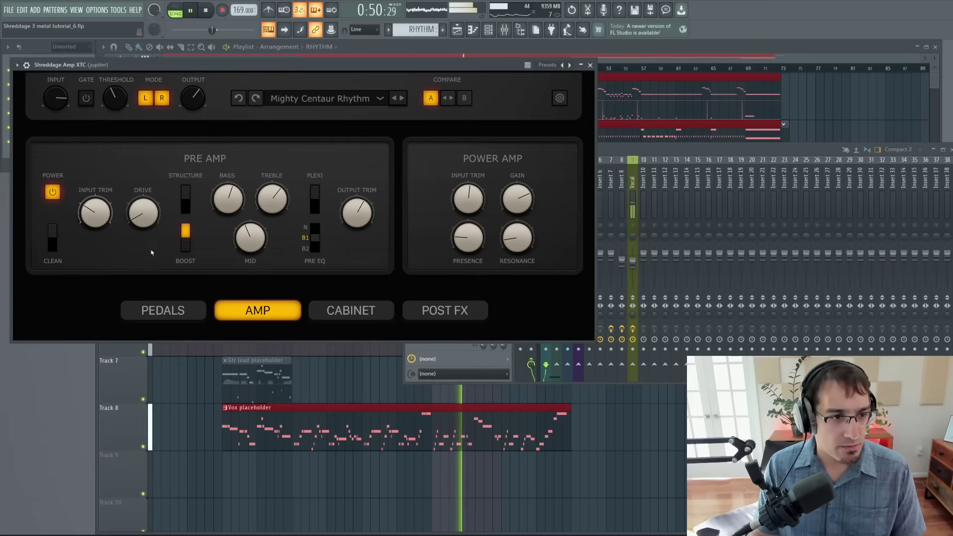
key("space")
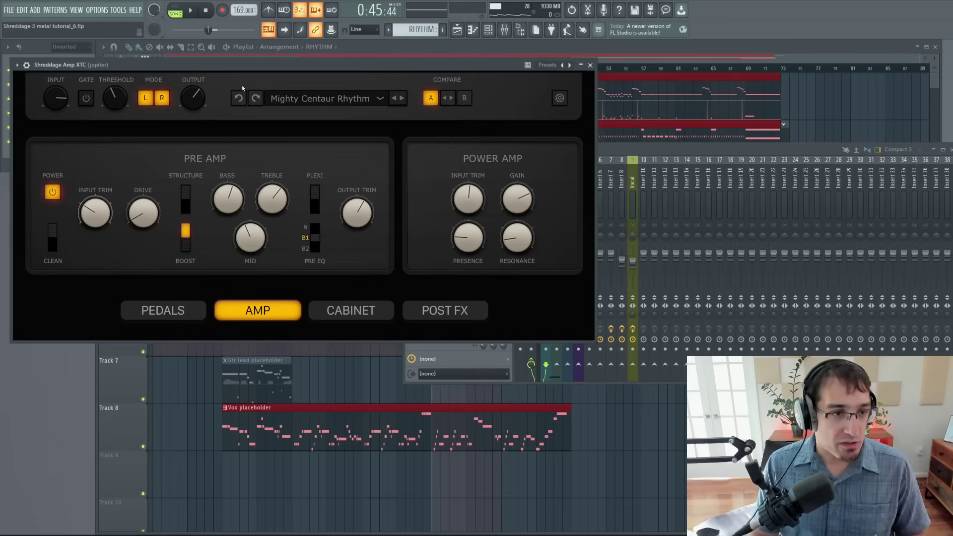
Step: Compare the looped rhythm guitar with the preamp Boost switched off and on
key("space")
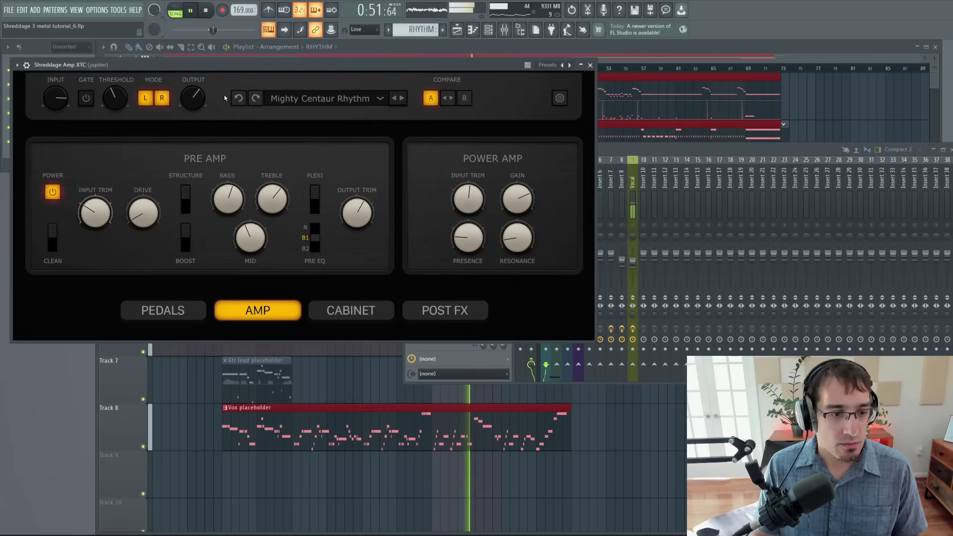
left_click(186, 231)
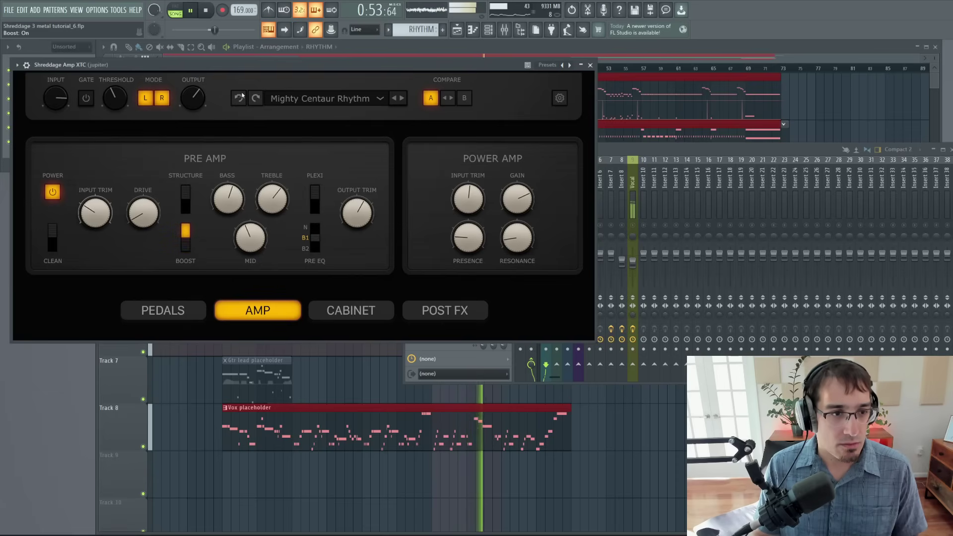
key("space")
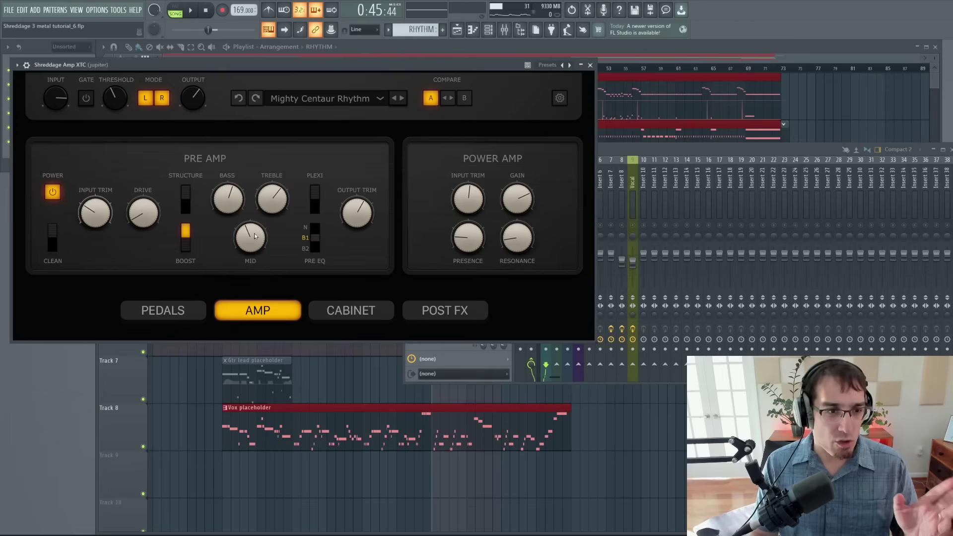
Step: Show the amp's pedals and compare the looped rhythm guitar with the Senator pedal off and on
left_click(181, 310)
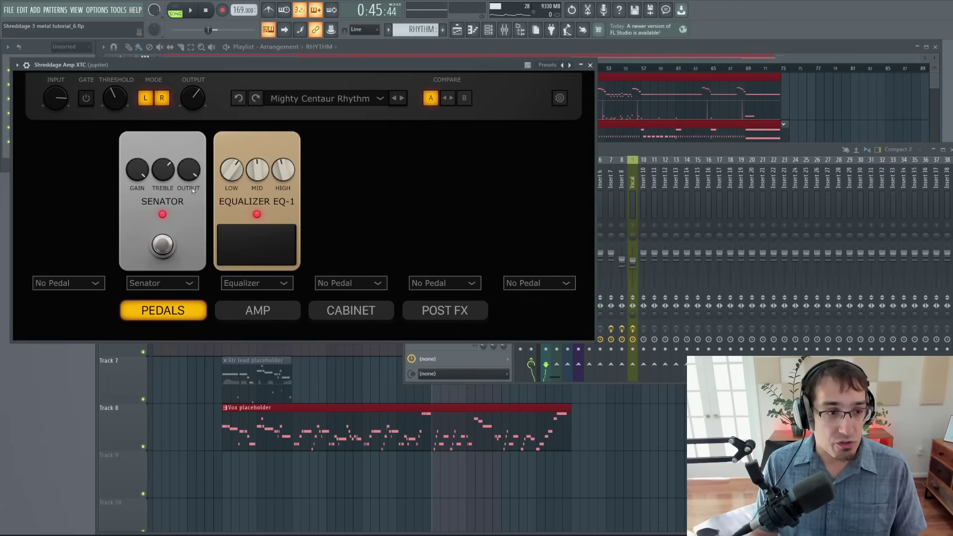
left_click(162, 244)
key("space")
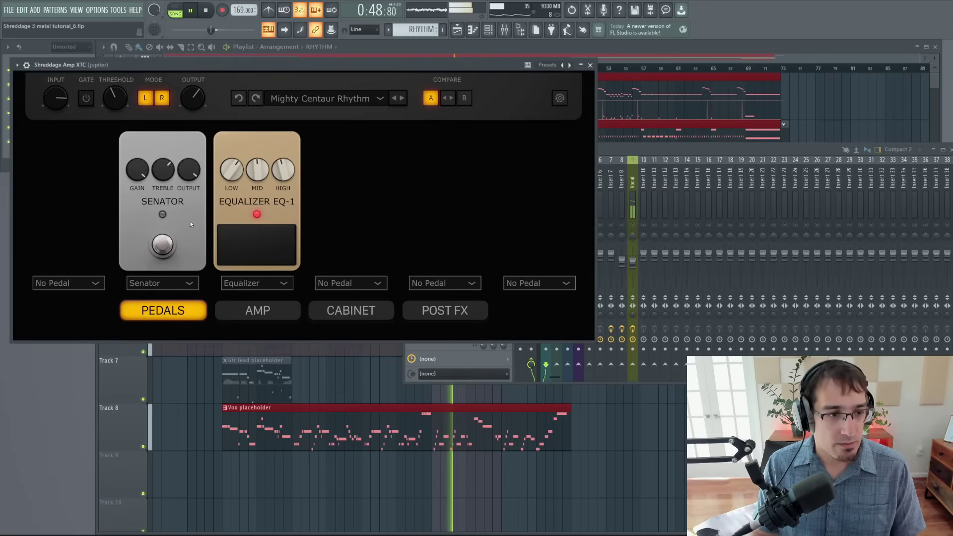
left_click(163, 244)
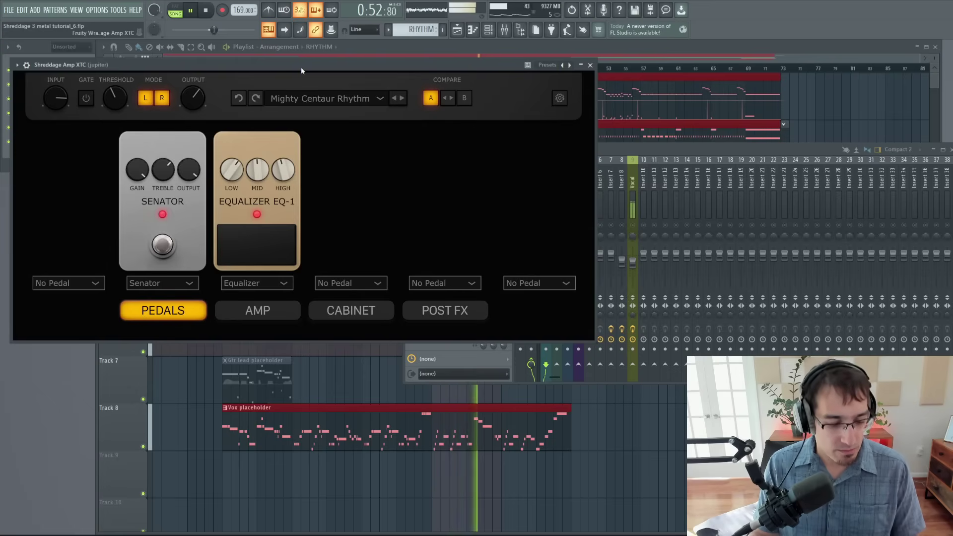
Step: Stop playback and mark bars 57 to 61 in the playlist as the new loop range
key("F5")
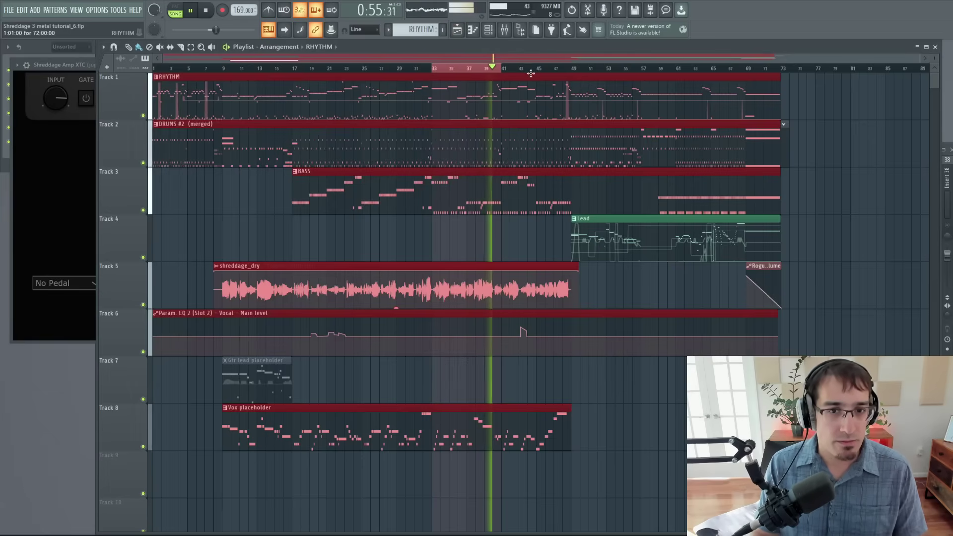
key("space")
double_click(644, 72)
left_click(644, 72)
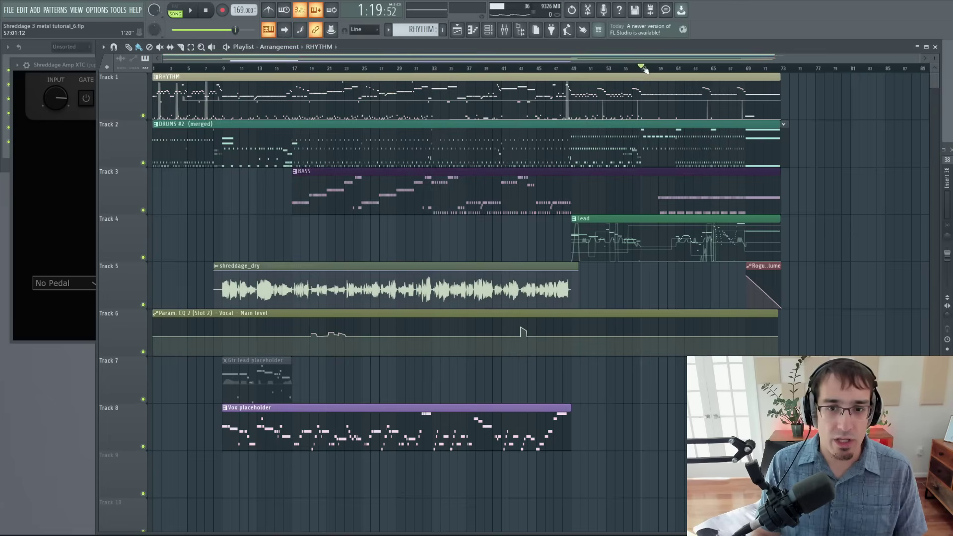
scroll(644, 72, "up", 5)
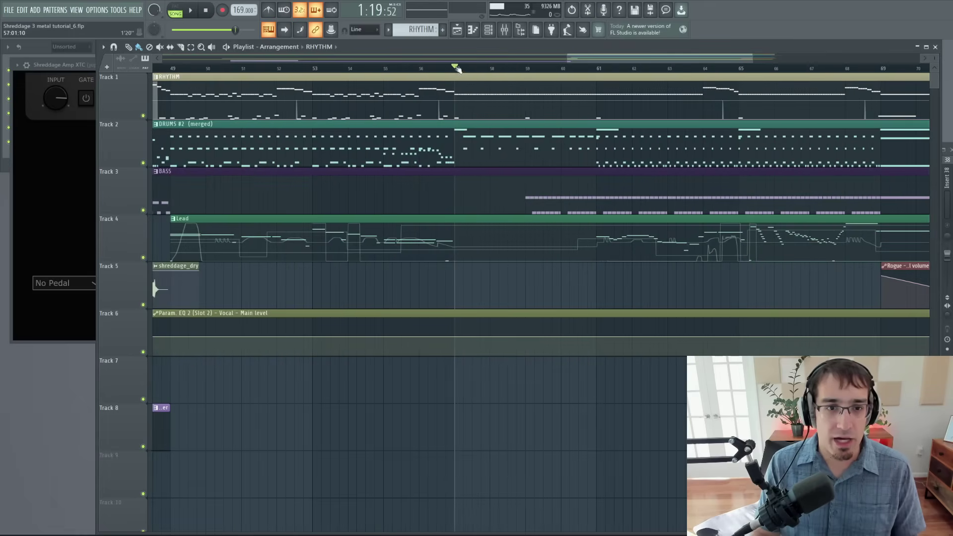
left_click_drag(455, 70, 600, 69)
Step: Compare the guitar in bars 57 to 61 with the Senator pedal off and on, and return to the amp section
left_click(75, 66)
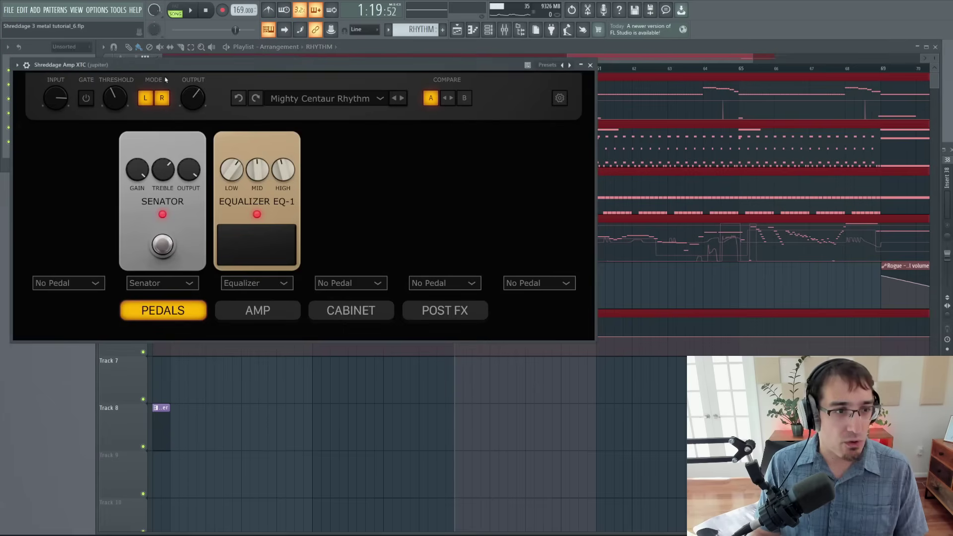
left_click(163, 244)
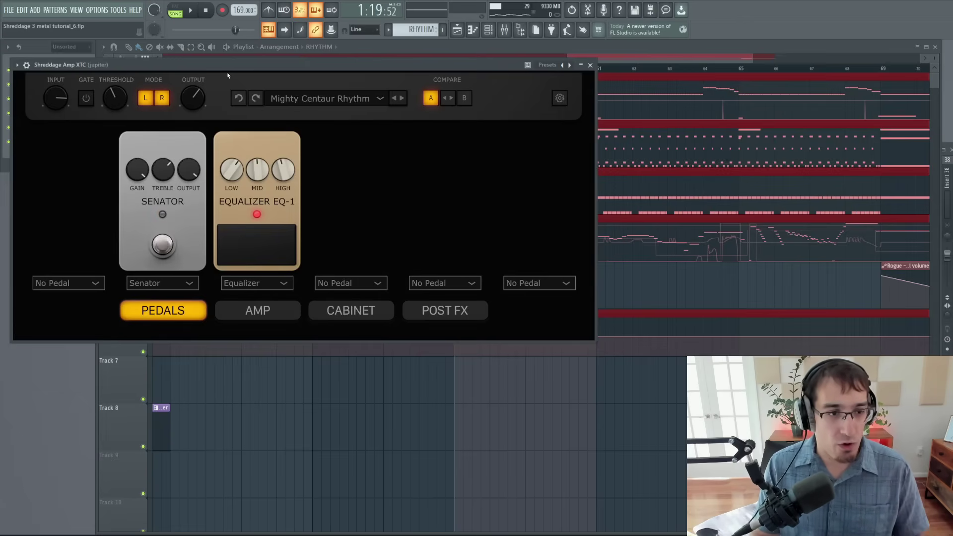
key("space")
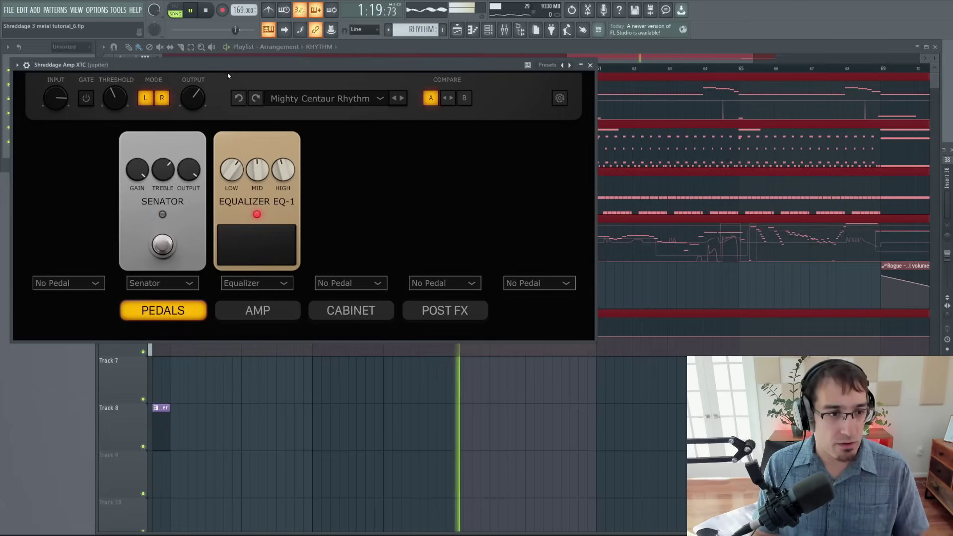
left_click(169, 238)
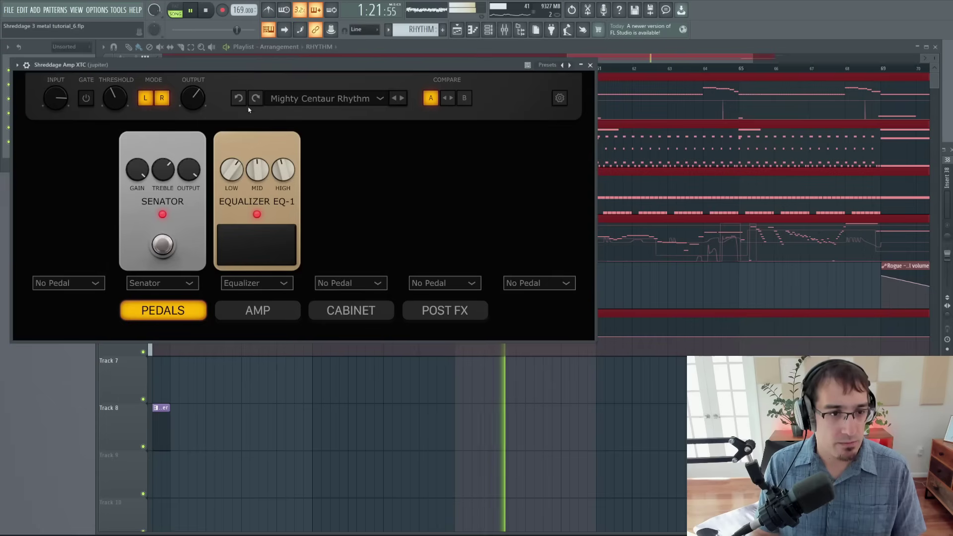
key("space")
left_click(257, 308)
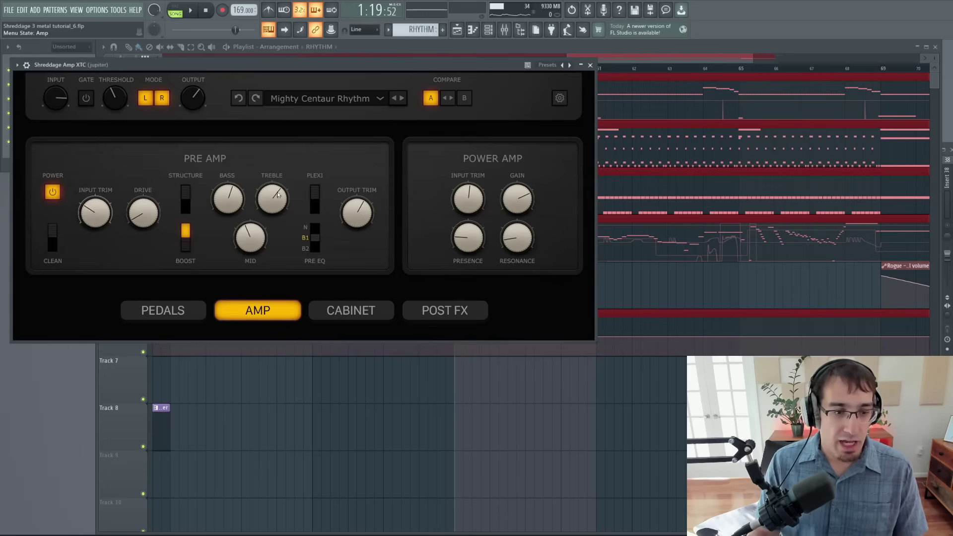
Step: Compare the looped guitar with the preamp's Pre EQ switch set to N and to B1, and stop playback
left_click(314, 227)
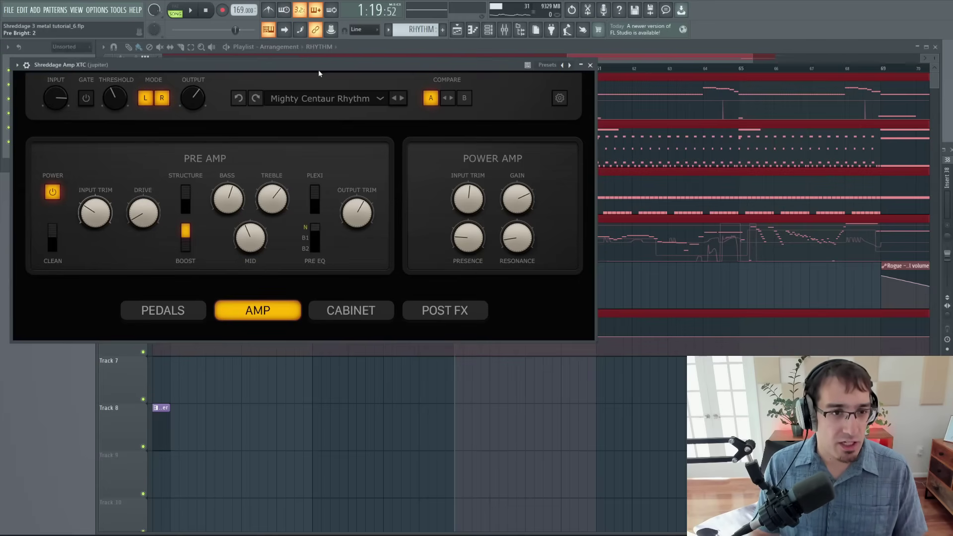
key("space")
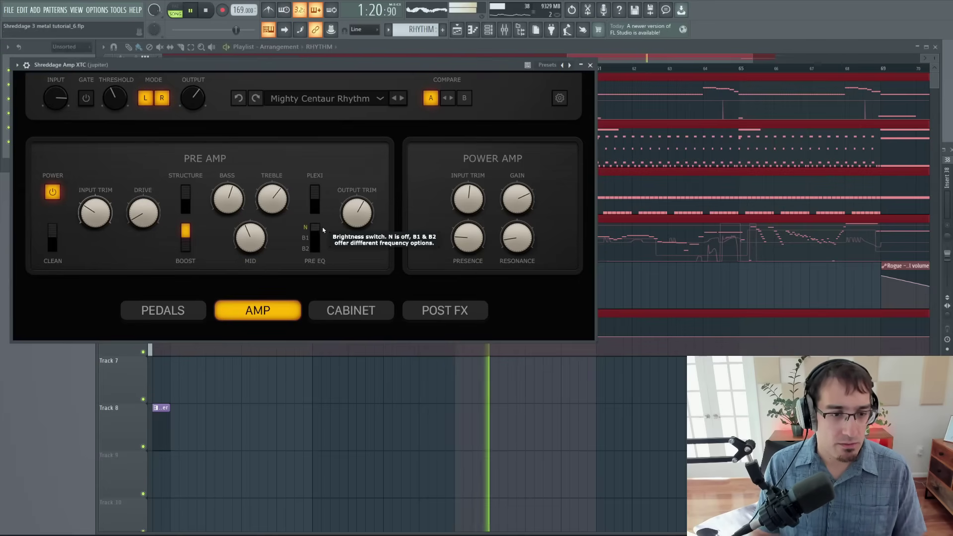
left_click(316, 237)
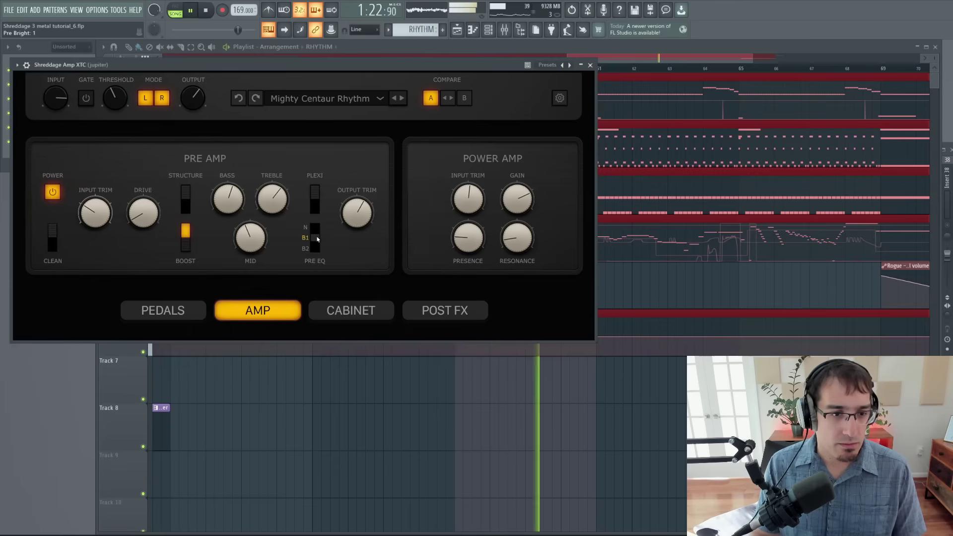
key("space")
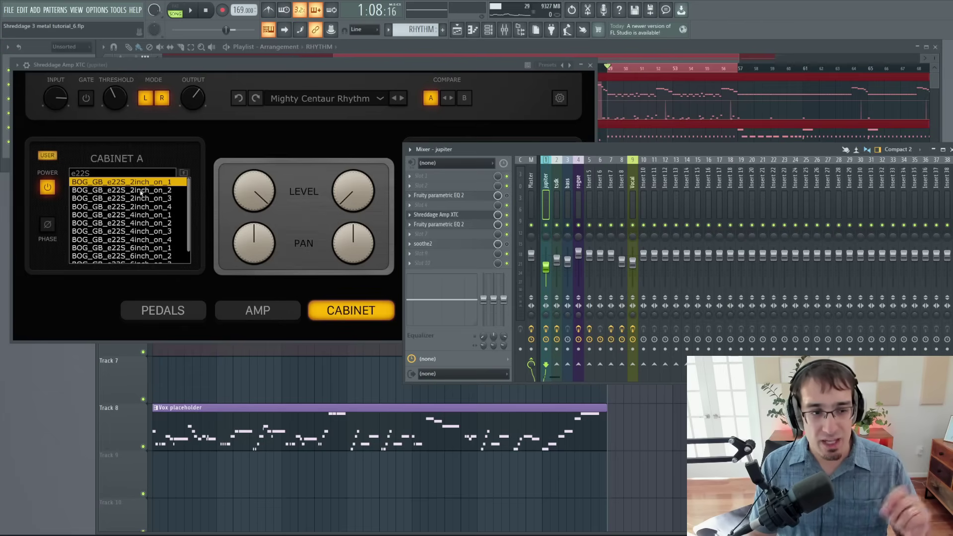
Step: Raise the Cabinet B level to match Cabinet A, and switch Cabinet A off and Cabinet B on
left_click_drag(336, 196, 355, 199)
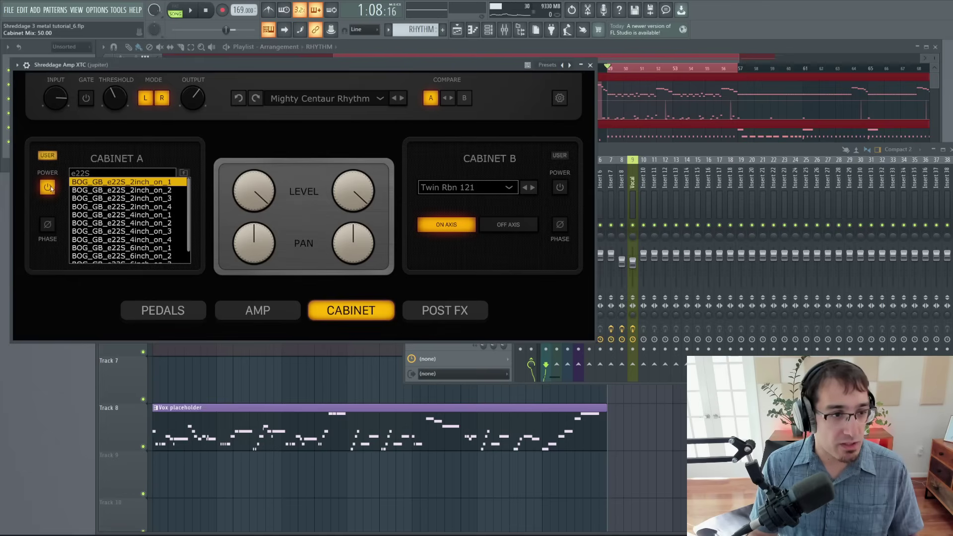
left_click(47, 188)
left_click(560, 187)
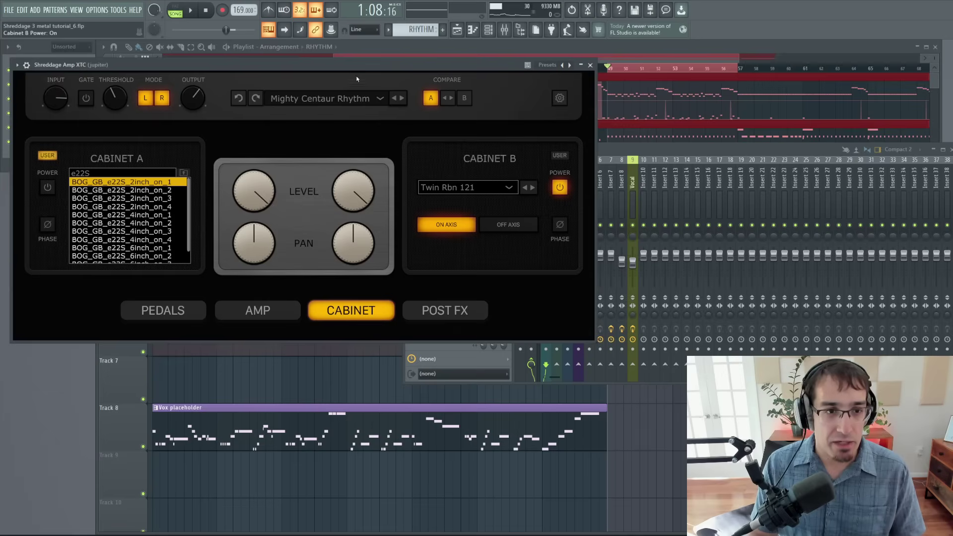
Step: Play the loop and audition Cabinet B with Twin Dyn 57, Twin Cond 103, Twin Cond 87 and Pawnshop Rbn 121
key("space")
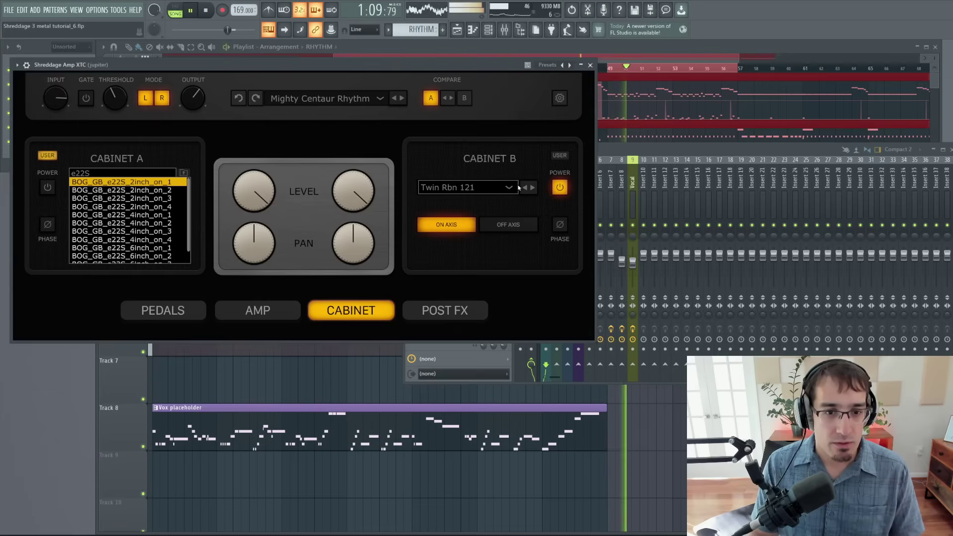
left_click(532, 188)
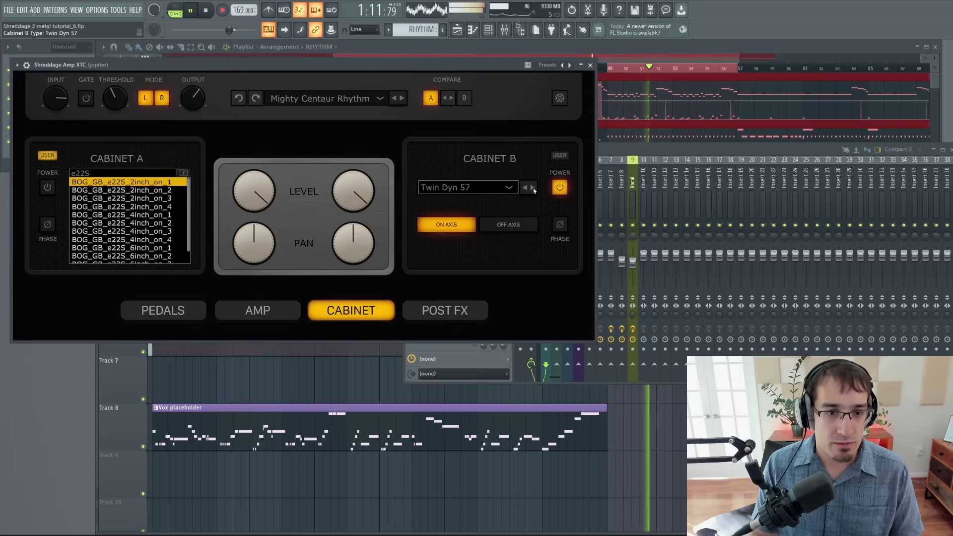
left_click(533, 188)
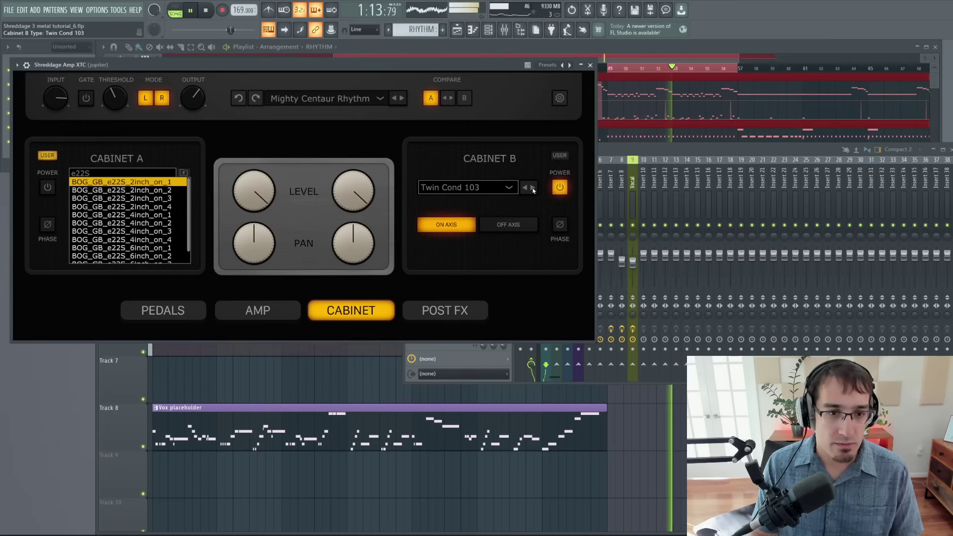
left_click(532, 187)
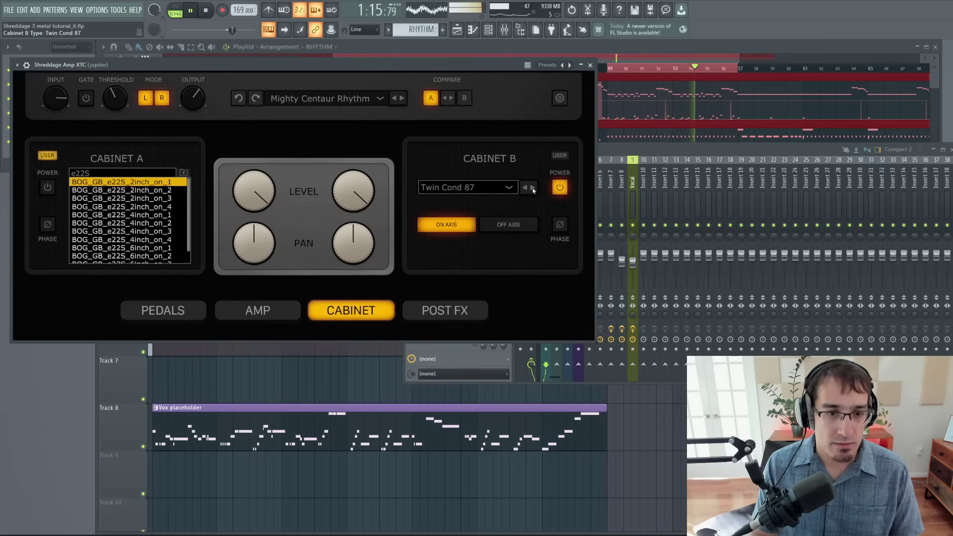
left_click(533, 187)
Step: Audition Cabinet B with AC30 Cond 87, British Combo Dyn 57, Classic 4x10 Cond 87 and Modern 2x12 Rbn 121, and stop playback
left_click(491, 187)
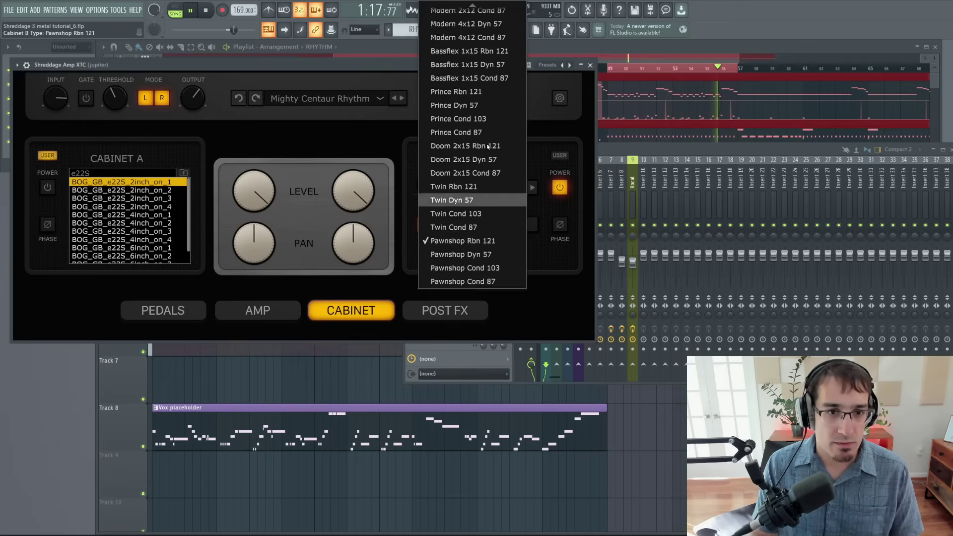
scroll(487, 146, "up", 5)
left_click(462, 61)
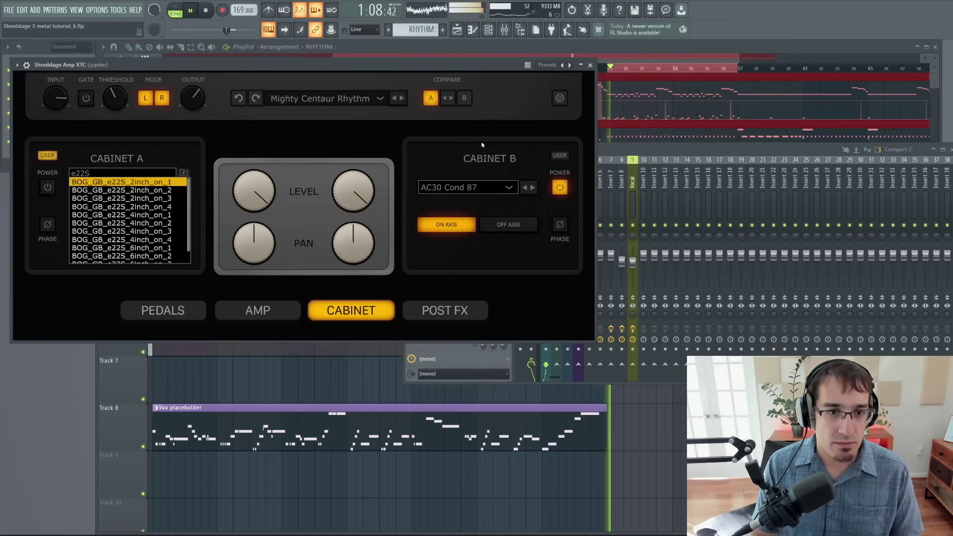
left_click(489, 187)
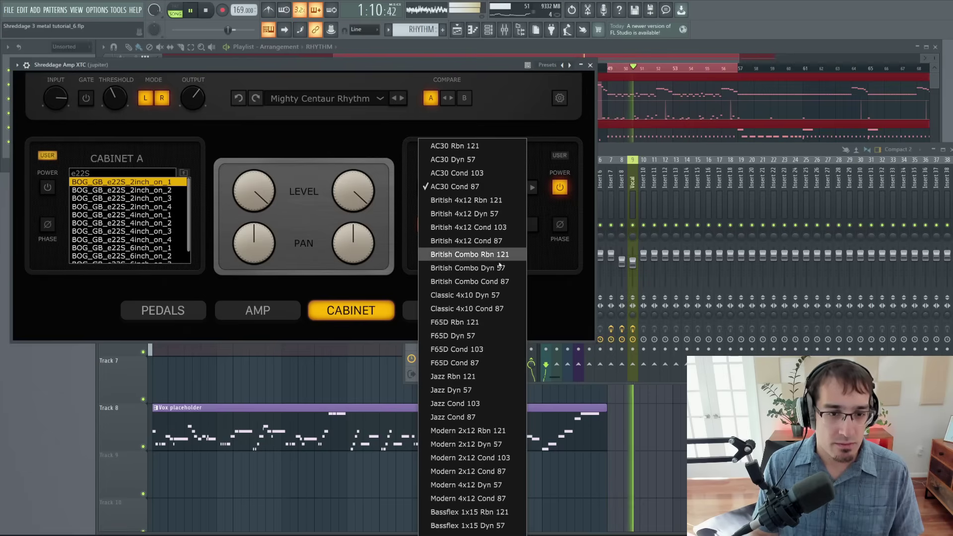
left_click(499, 267)
left_click(507, 187)
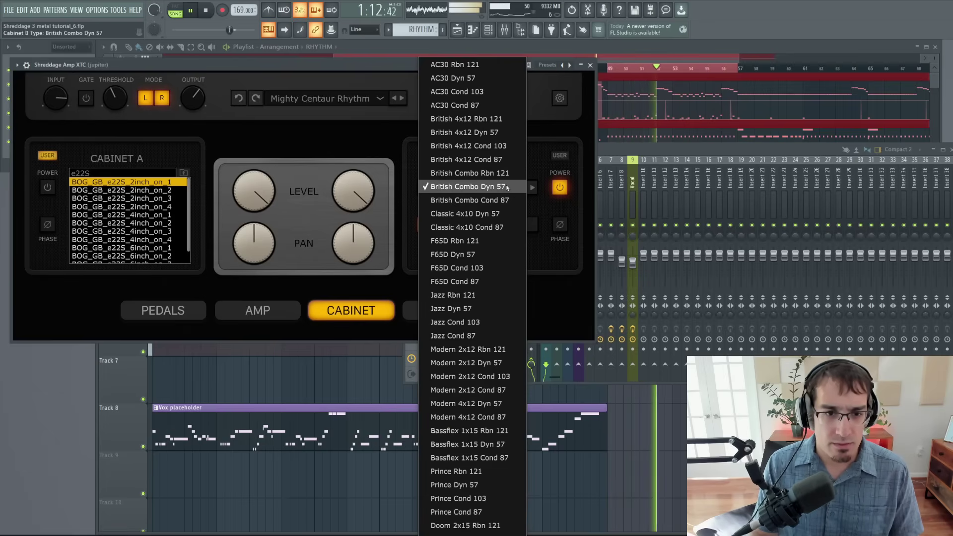
left_click(481, 227)
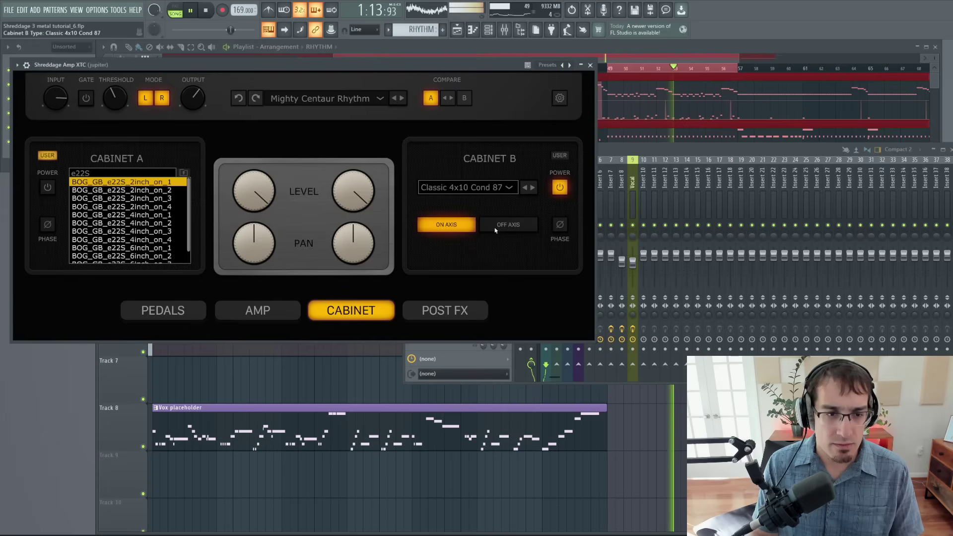
left_click(480, 188)
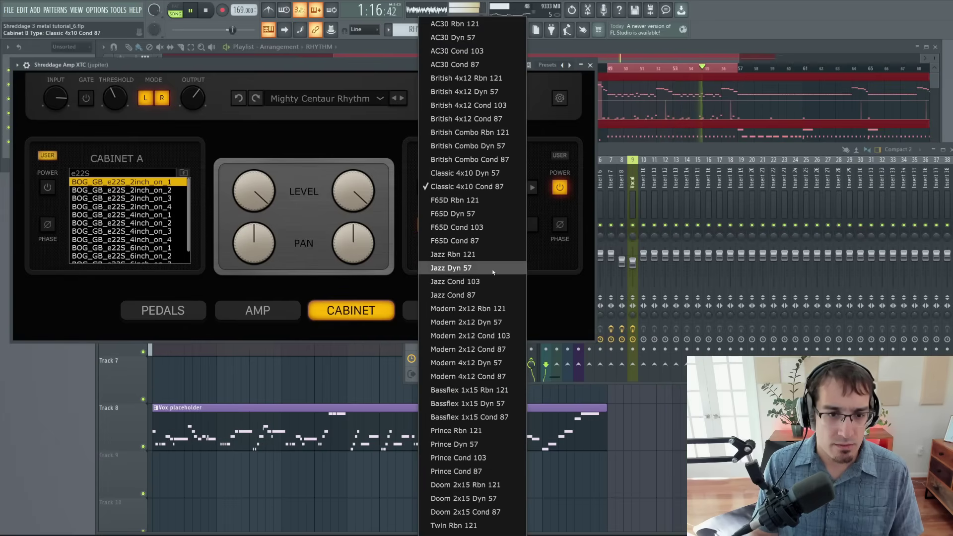
left_click(492, 308)
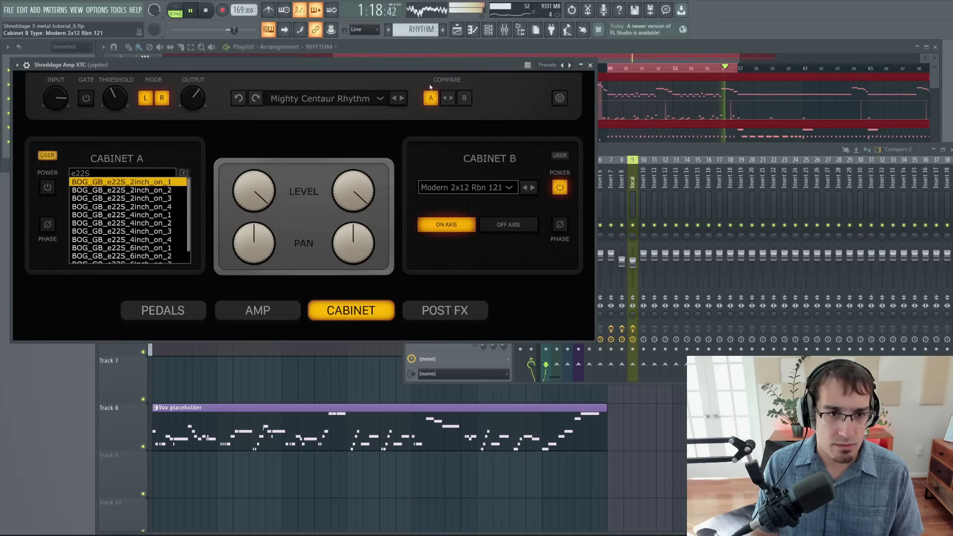
key("space")
Step: Mark bars 9 to 17 in the playlist as the new loop range and select all clips
left_click(384, 62)
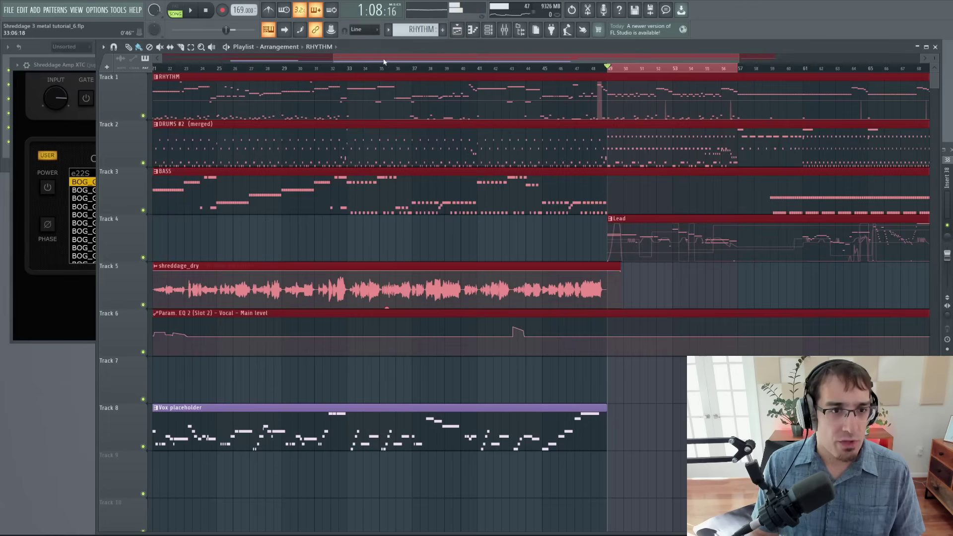
scroll(384, 62, "left", 5)
left_click(412, 70)
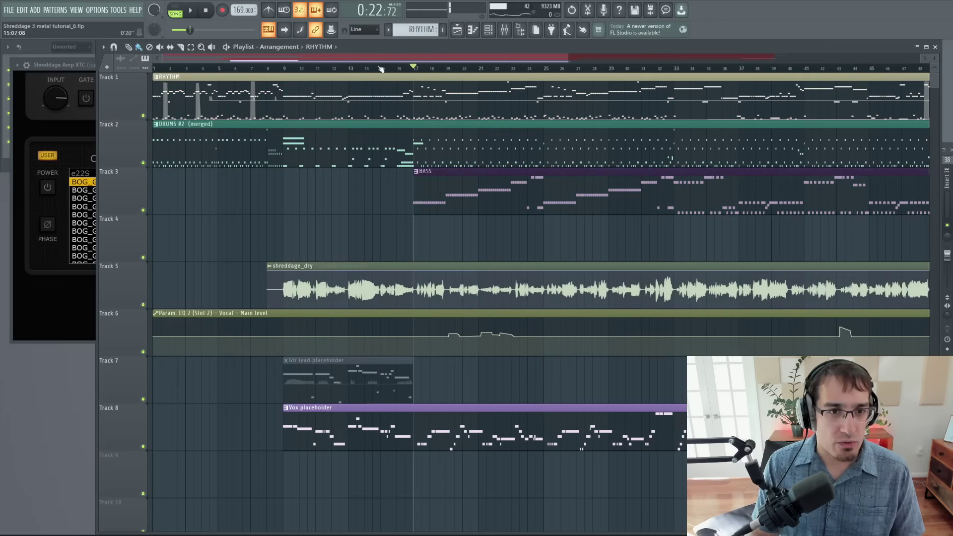
left_click(283, 70)
key("ctrl+a")
Step: Reopen the jupiter track's Shreddage Amp XTC and audition Cabinet B through the Modern 2x12, Modern 4x12 and Bassflex 1x15 models during playback
key("F9")
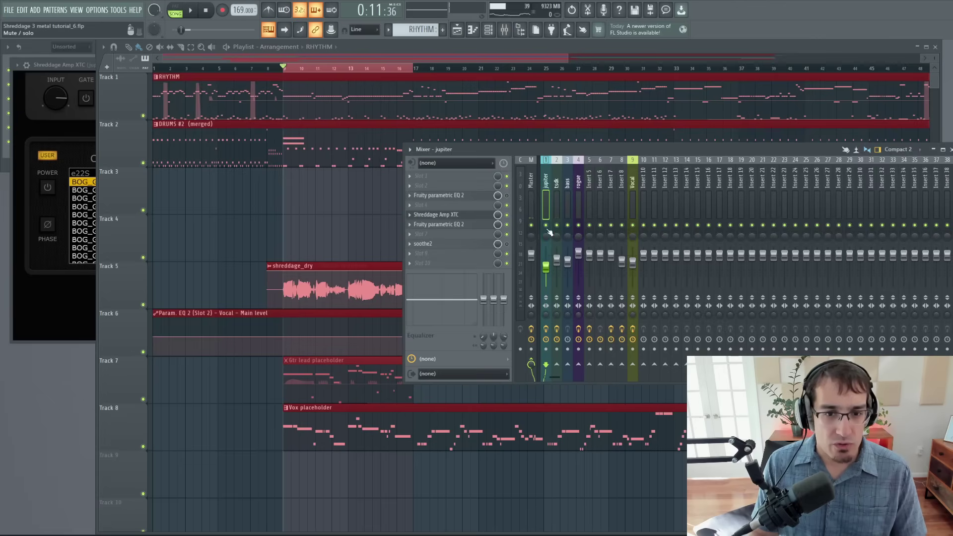
left_click(465, 215)
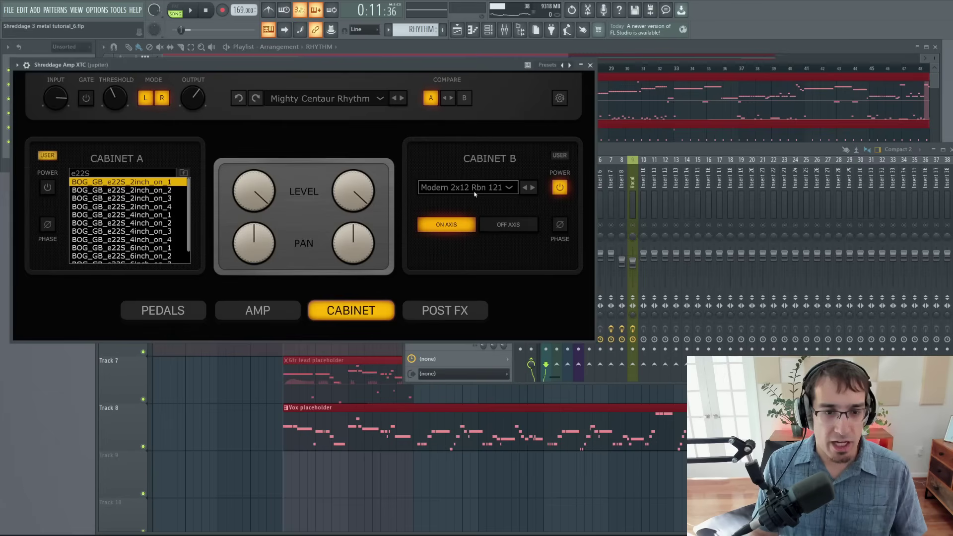
key("space")
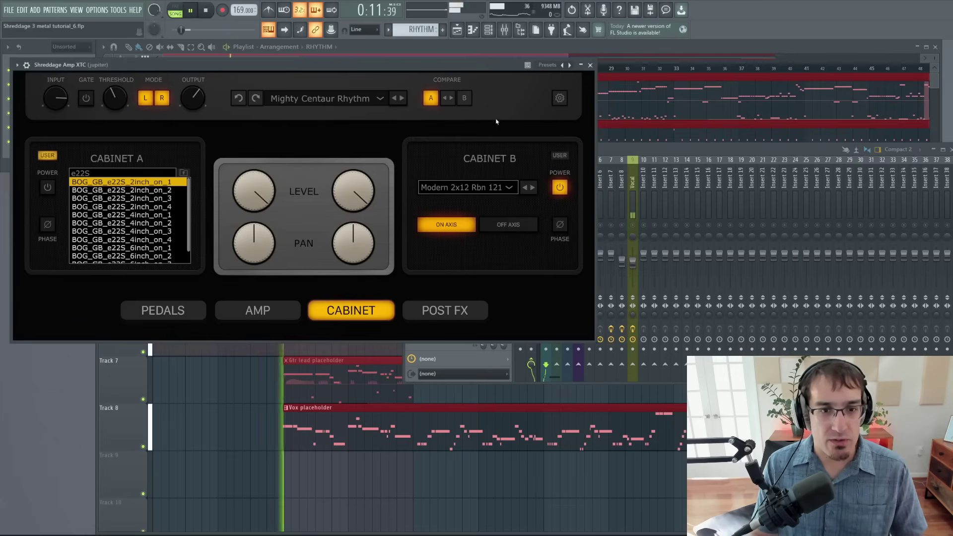
left_click(532, 187)
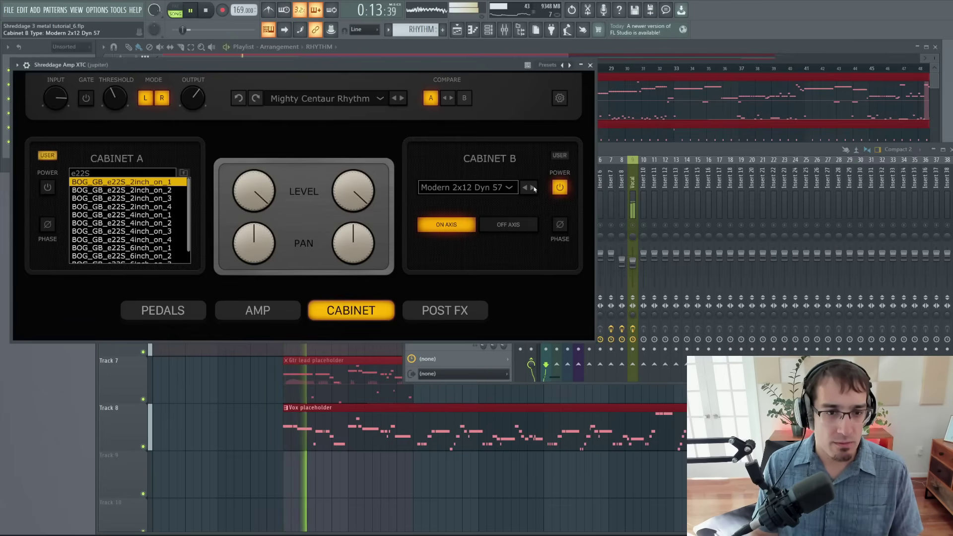
left_click(533, 187)
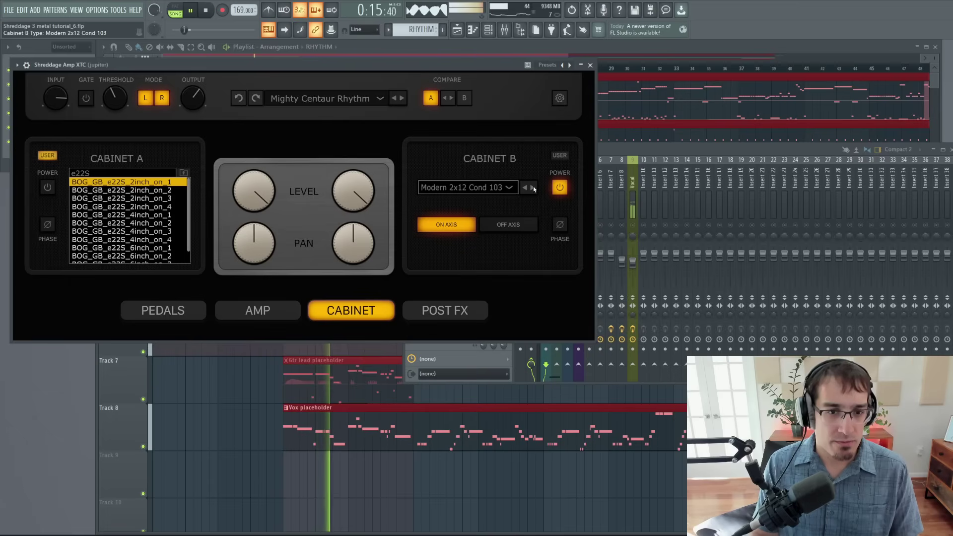
left_click(533, 188)
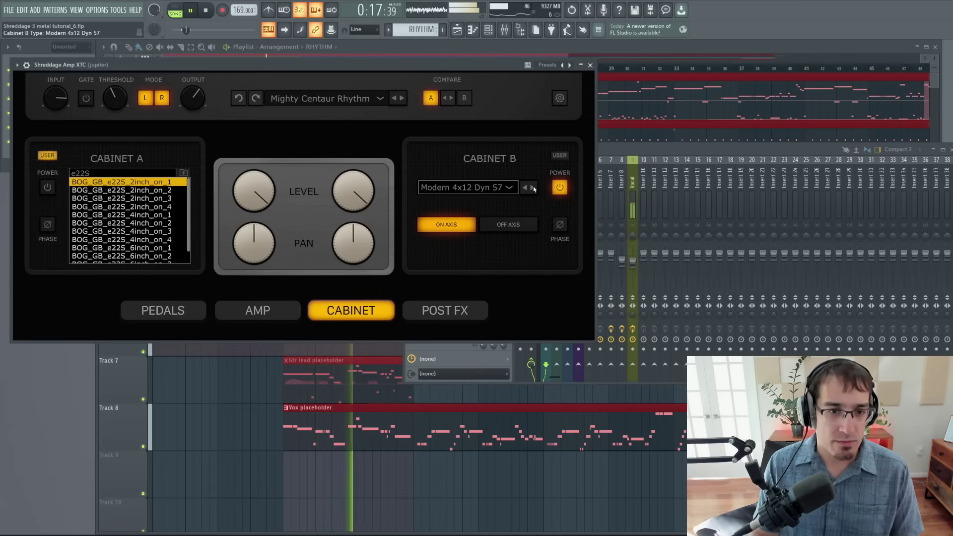
left_click(533, 188)
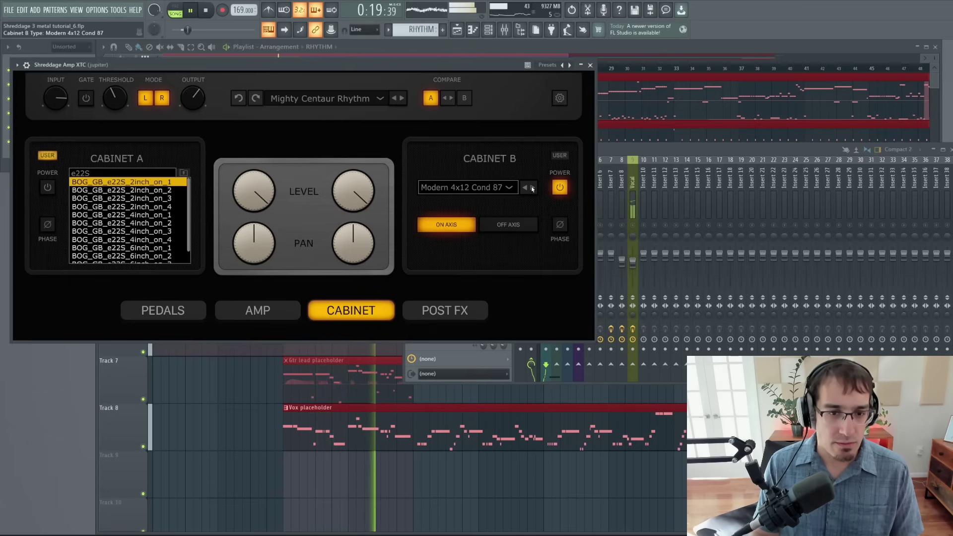
left_click(533, 188)
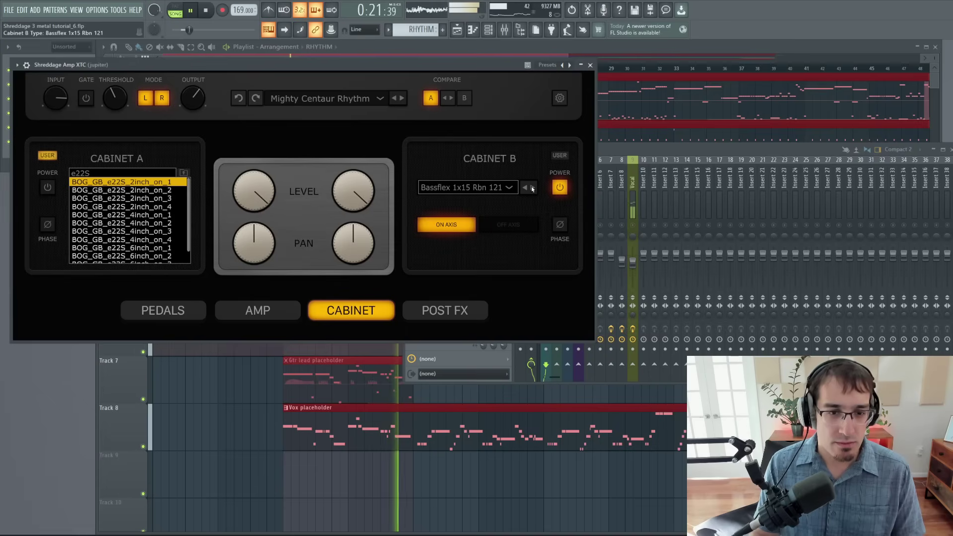
left_click(533, 188)
Step: Try Doom 2x15 Rbn 121 in Cabinet B, switch it to Doom 2x15 Cond 87, and stop playback
left_click(499, 187)
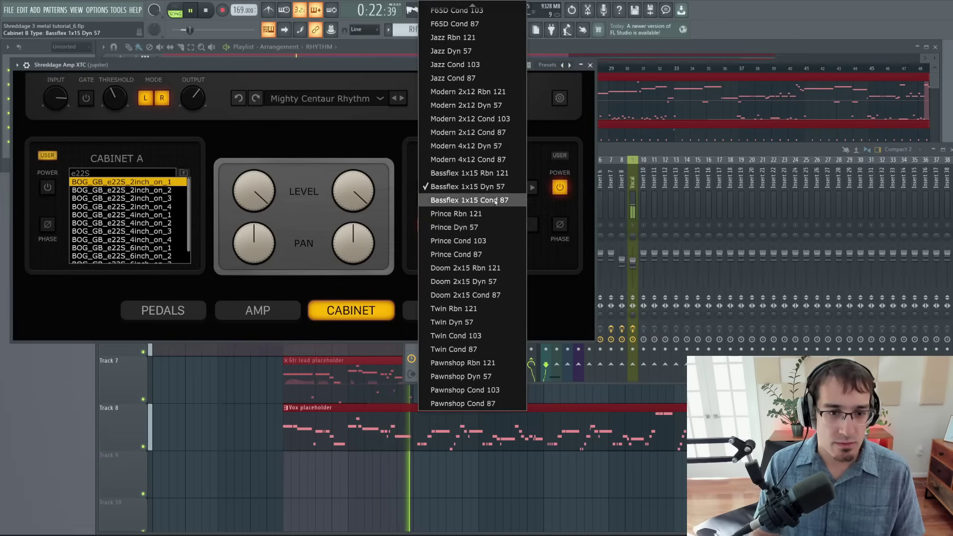
left_click(483, 267)
left_click(496, 188)
left_click(496, 215)
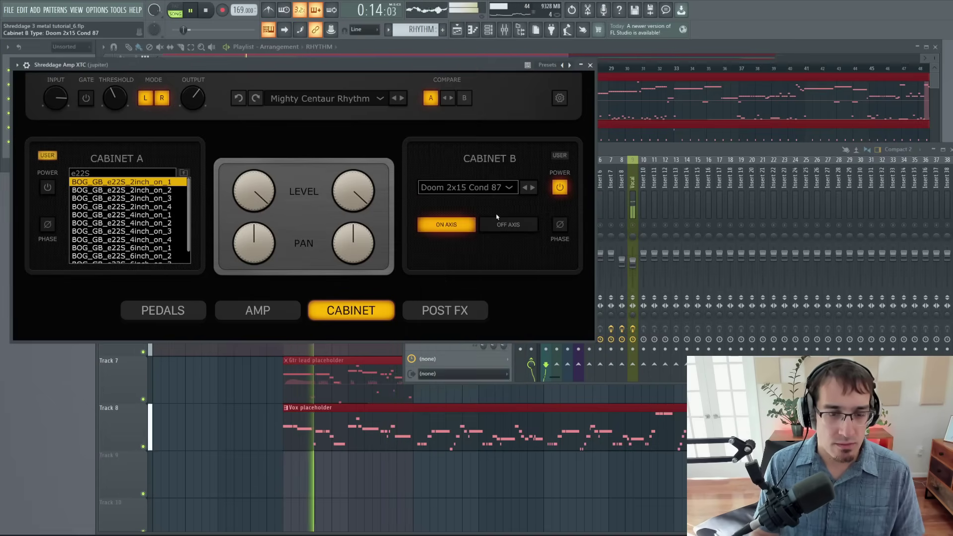
key("space")
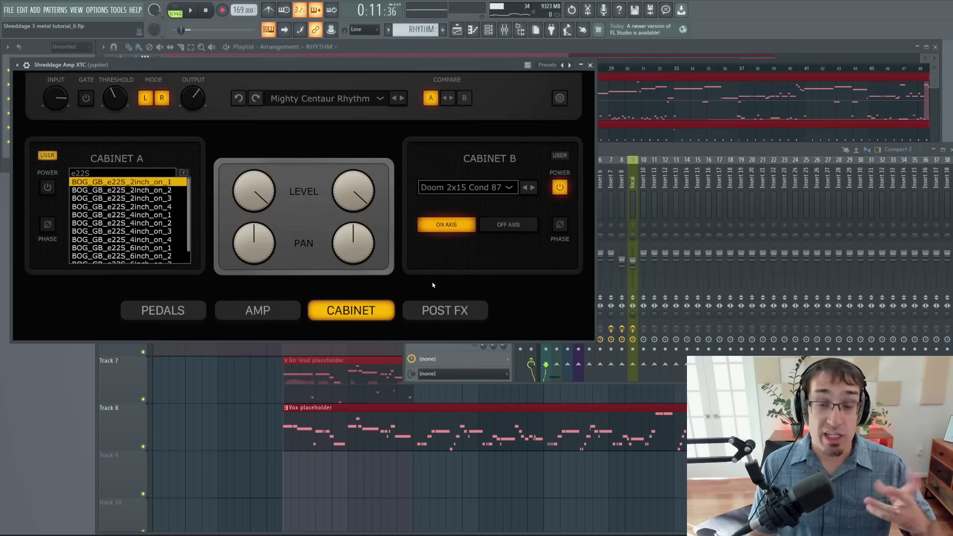
Step: Show the amp's Post FX section and the parametric EQ after the amp, and return to the Cabinet section
left_click(445, 310)
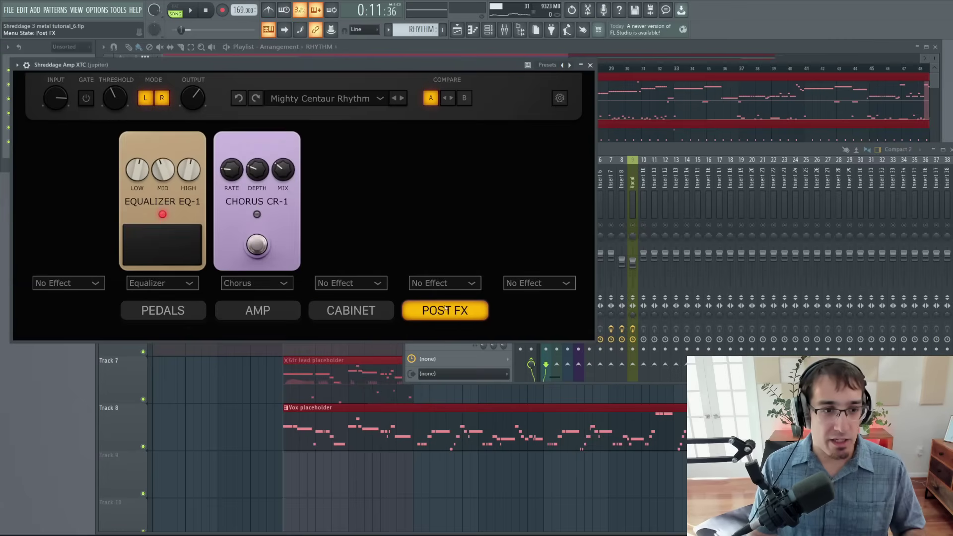
key("F9")
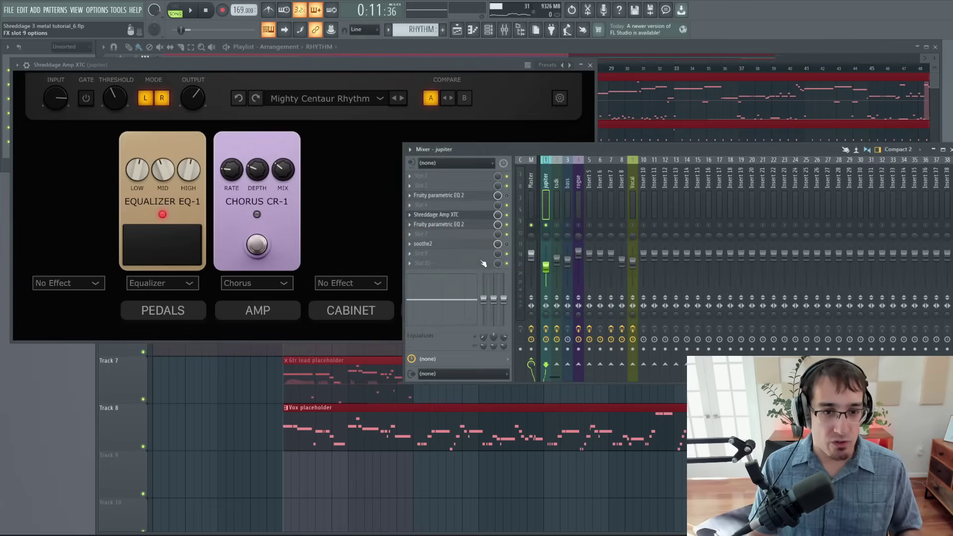
left_click(481, 227)
key("Escape")
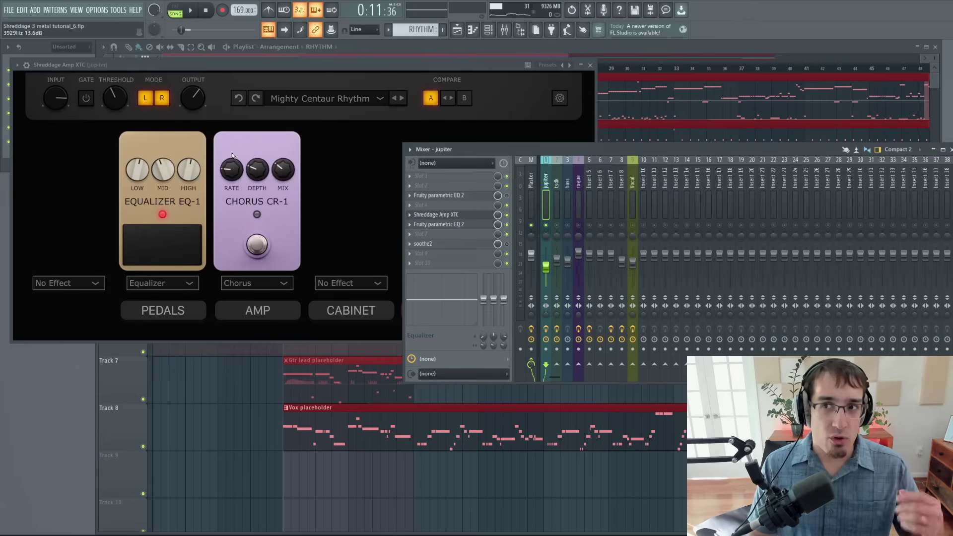
left_click(322, 188)
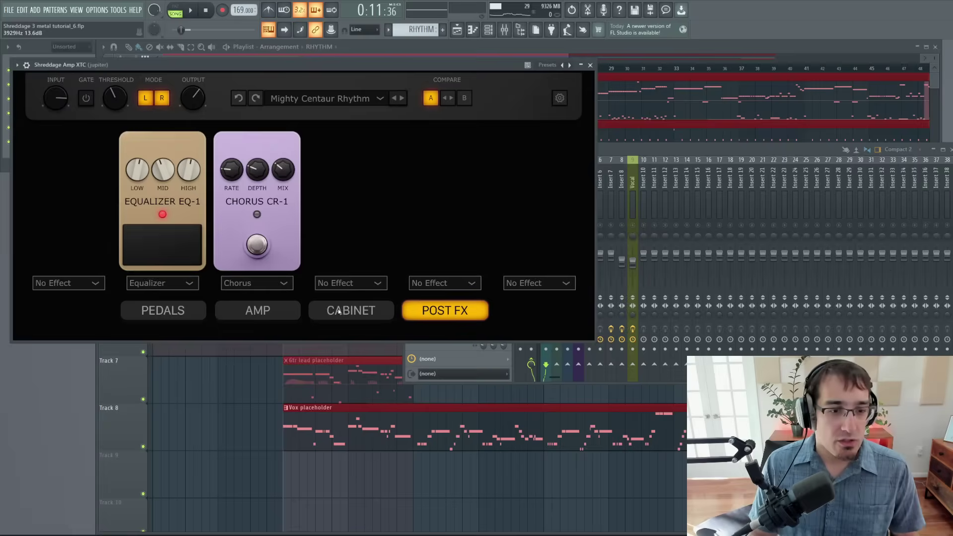
left_click(340, 313)
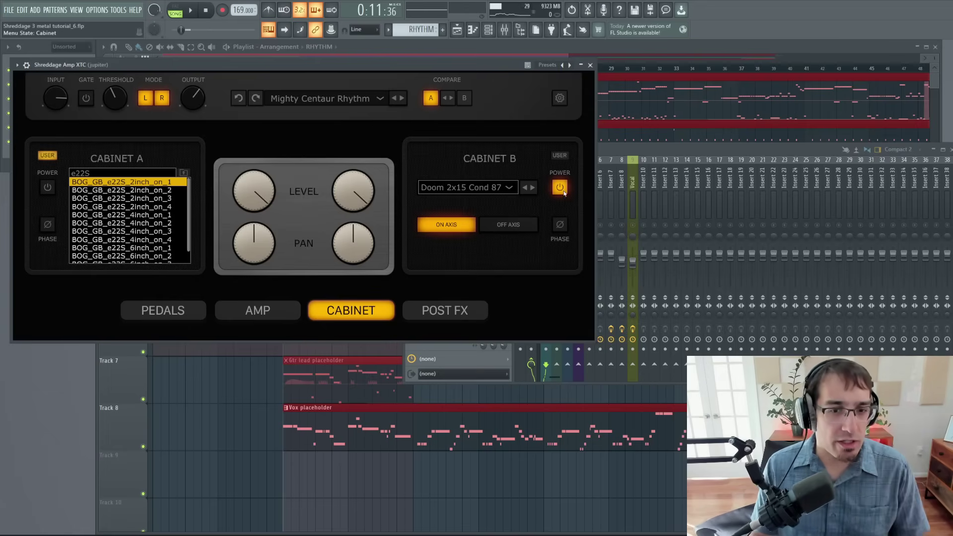
Step: Switch Cabinet B to user impulses, audition BOG_V30_MAD_2inch_on_1 through 2inch_on_4 during playback, and stop playback
left_click(559, 155)
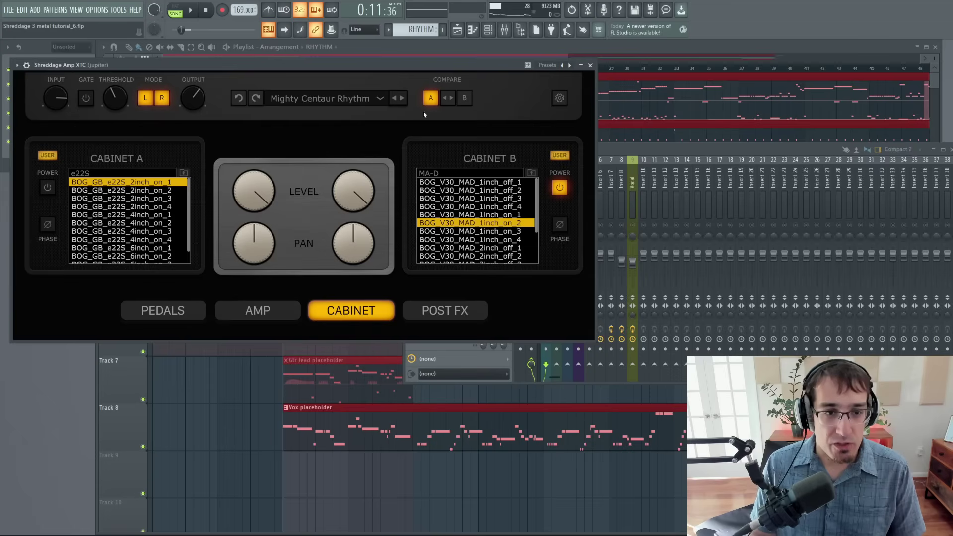
key("space")
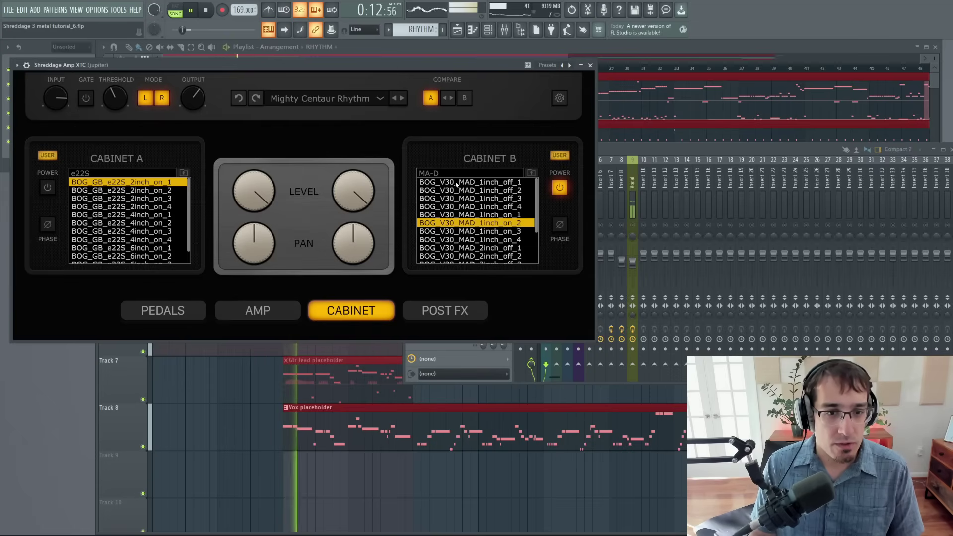
scroll(471, 238, "down", 2)
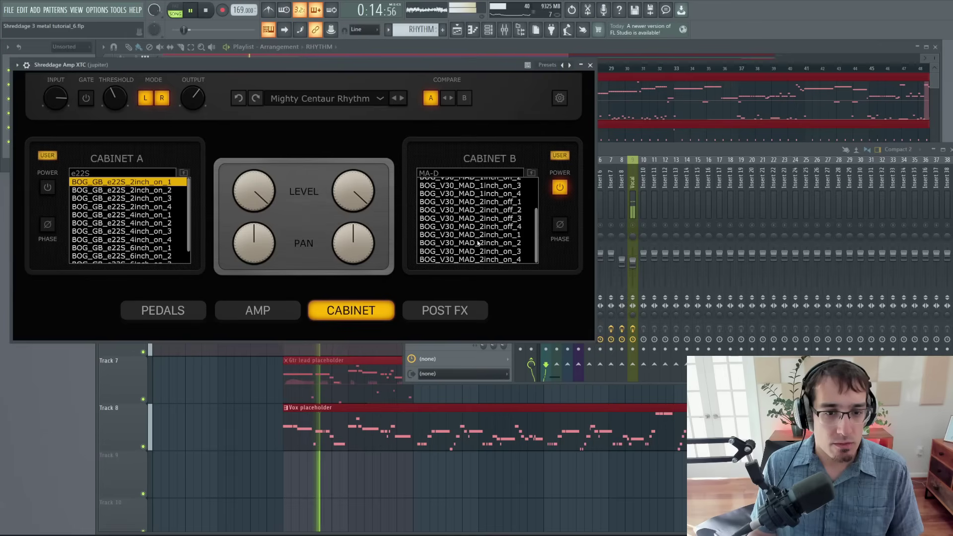
left_click(479, 234)
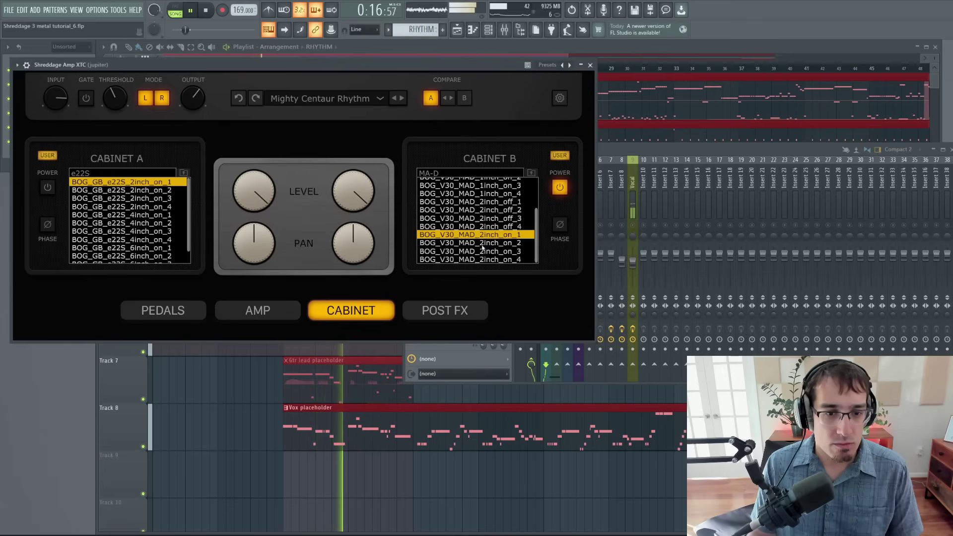
key("Down")
key("Down")
left_click(483, 259)
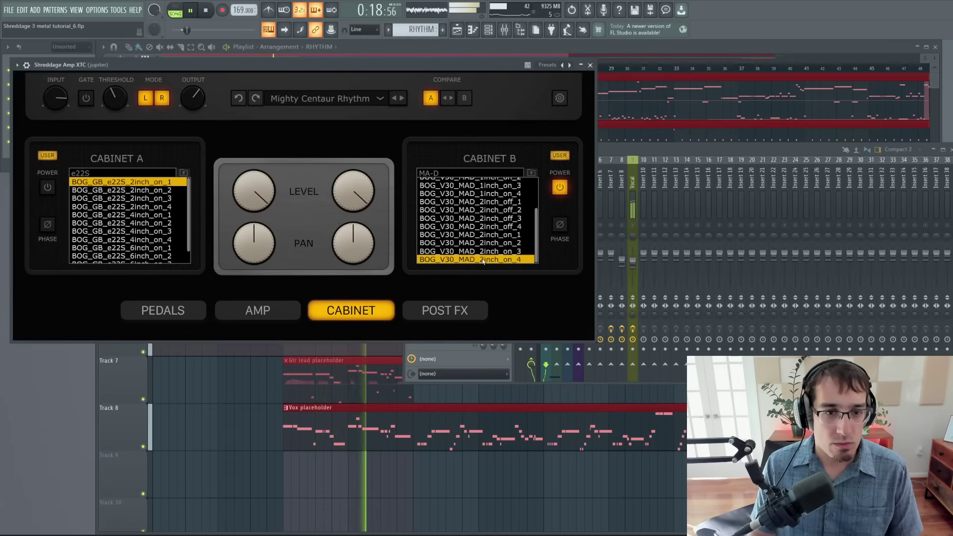
key("space")
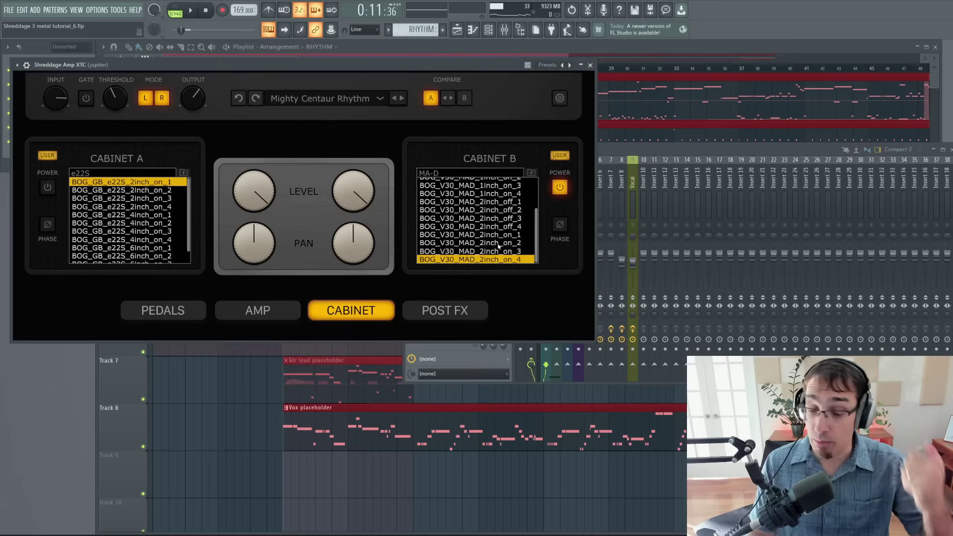
Step: Reselect BOG_V30_MAD_2inch_on_1 in Cabinet B, restart playback, and compare it with 2inch_on_2, 2inch_on_3 and 2inch_on_4
left_click(514, 235)
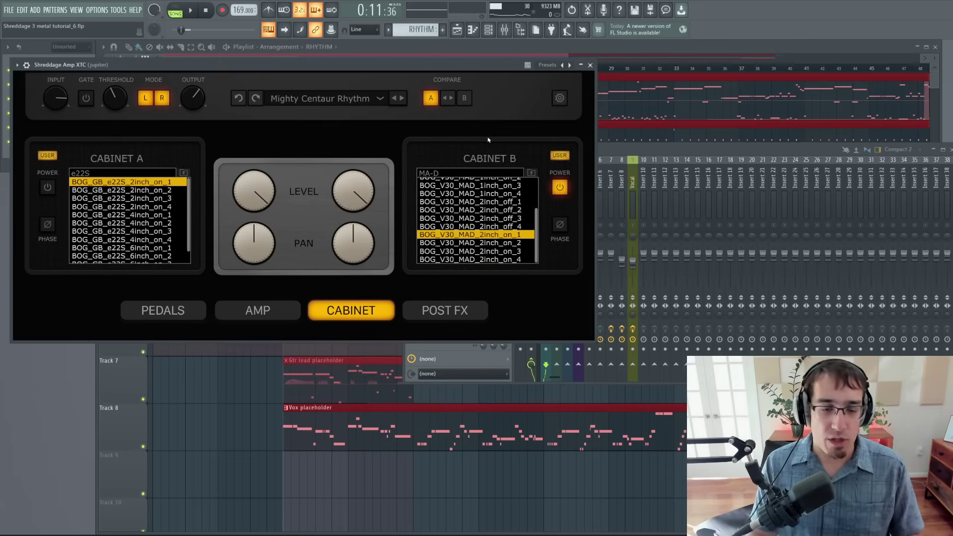
key("space")
left_click(505, 242)
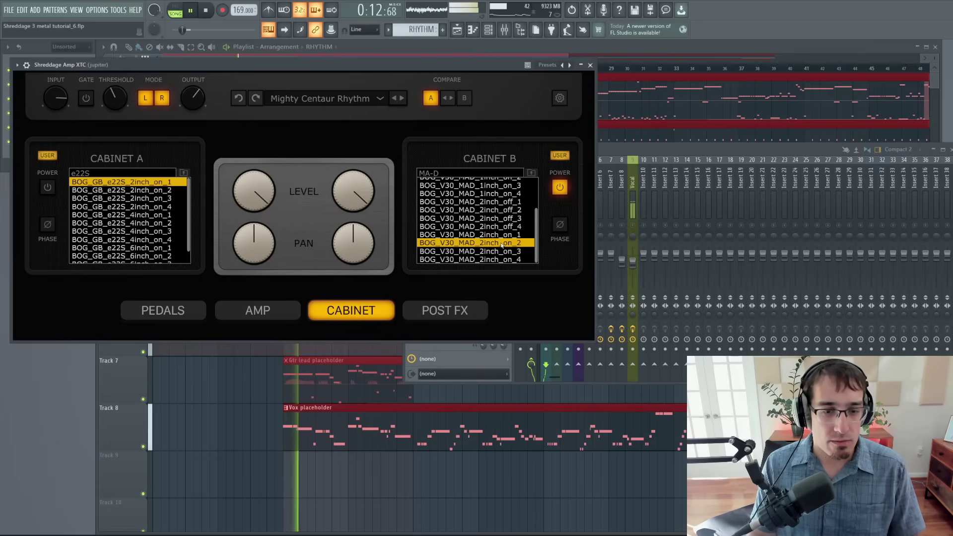
left_click(505, 252)
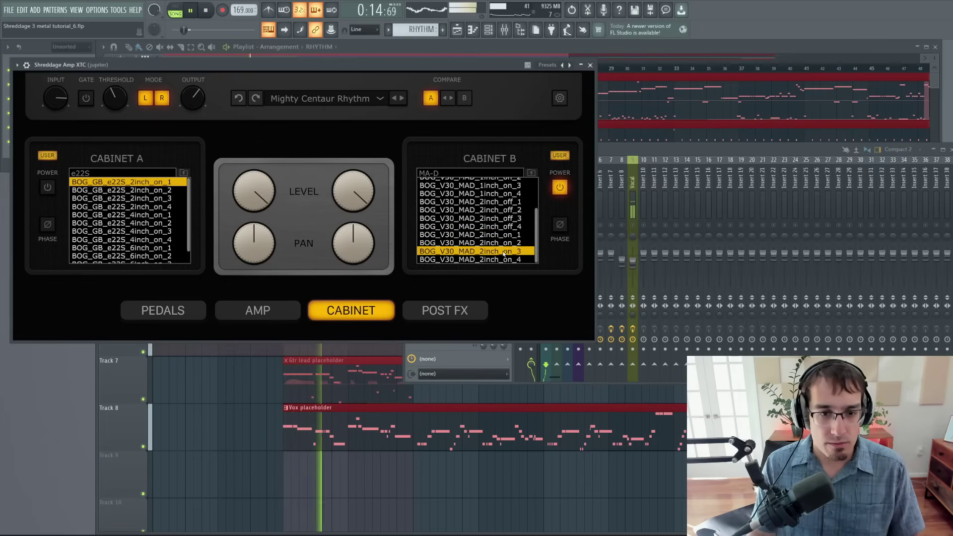
left_click(505, 259)
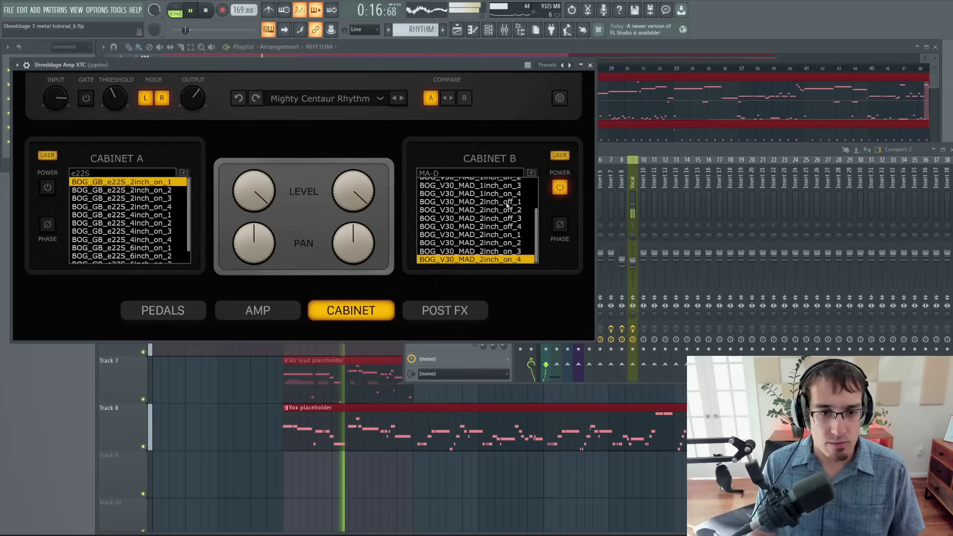
Step: Audition the off-axis impulses BOG_V30_MAD_2inch_off_1 through 2inch_off_4 in Cabinet B while the loop plays
left_click(508, 202)
left_click(510, 210)
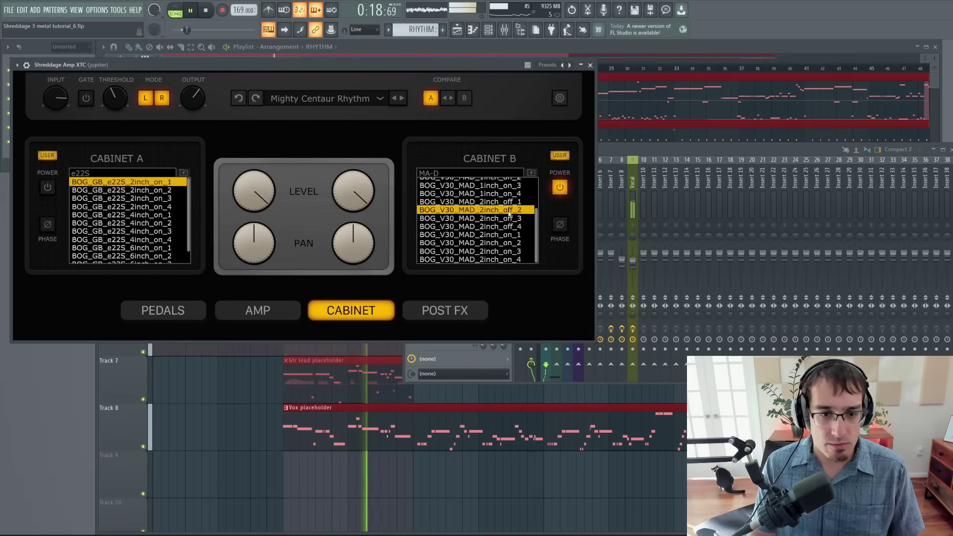
left_click(508, 218)
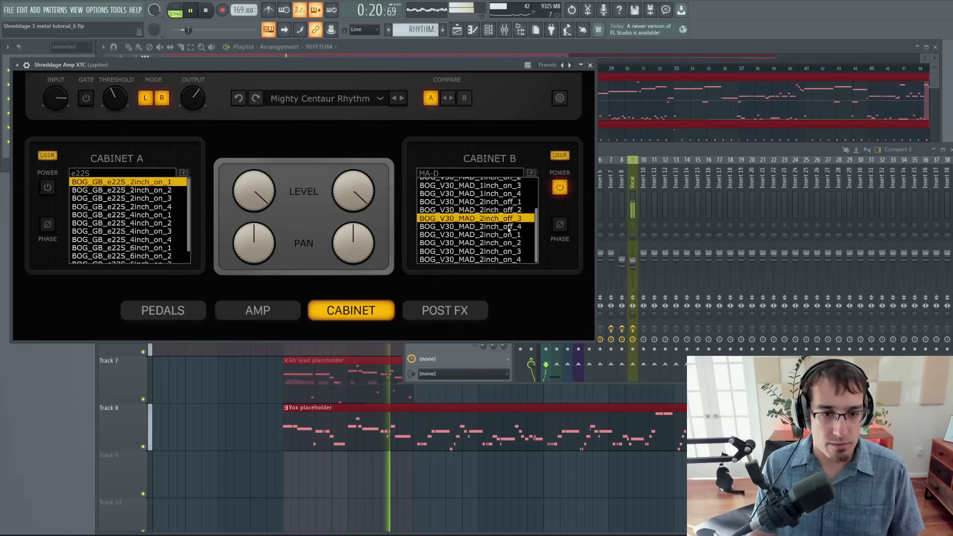
left_click(508, 227)
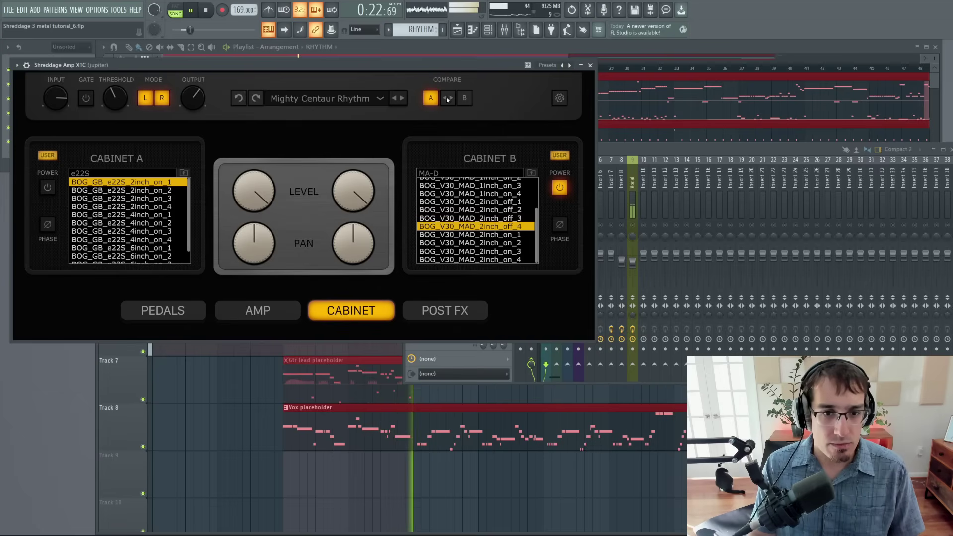
Step: Switch Cabinet B to the V30 R-121 impulse folder and audition 4inch_off_2, 4inch_on_1 and 6inch_off_1 during playback
left_click(447, 173)
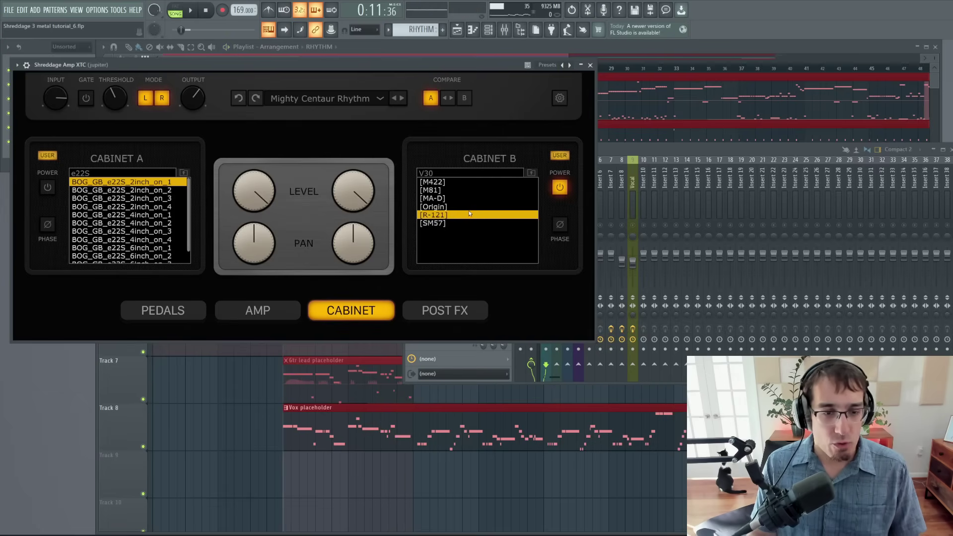
left_click(470, 214)
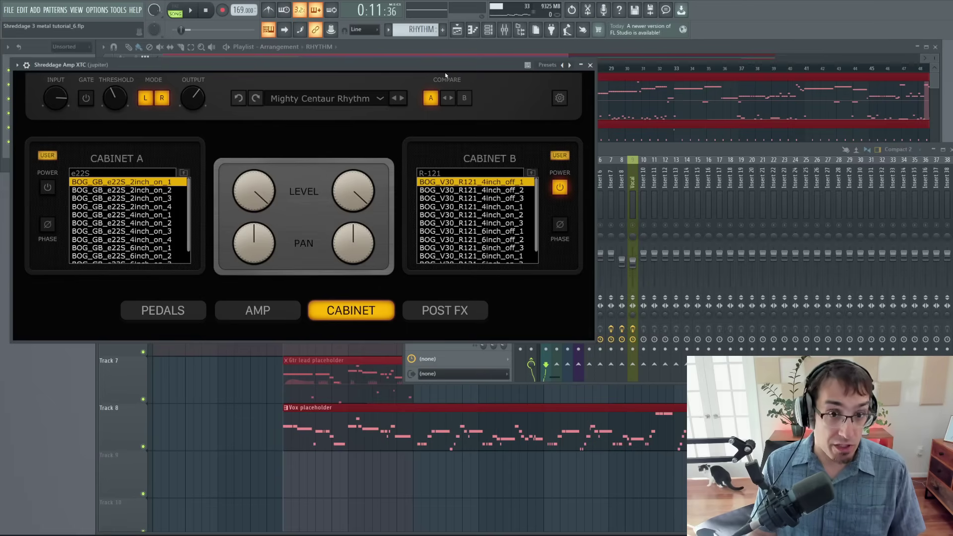
key("space")
left_click(501, 192)
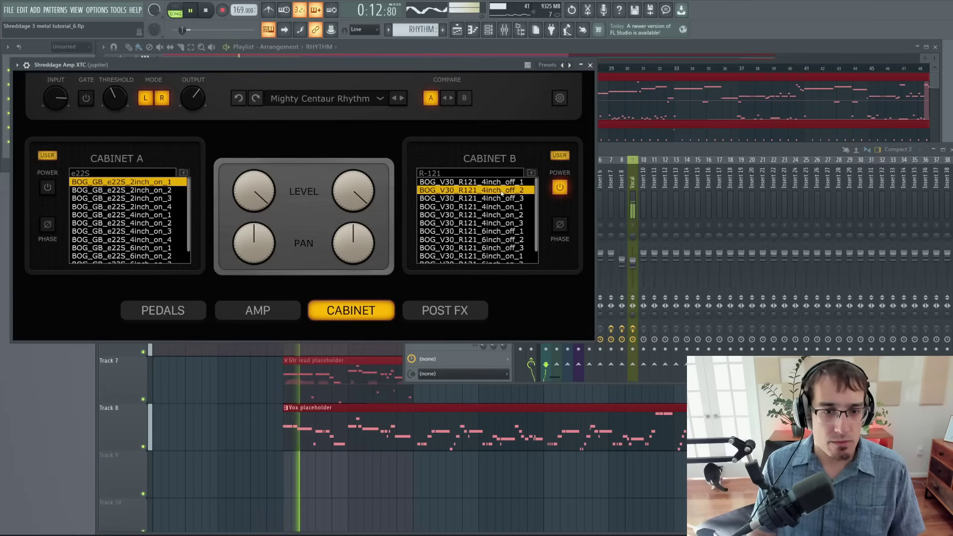
left_click(500, 210)
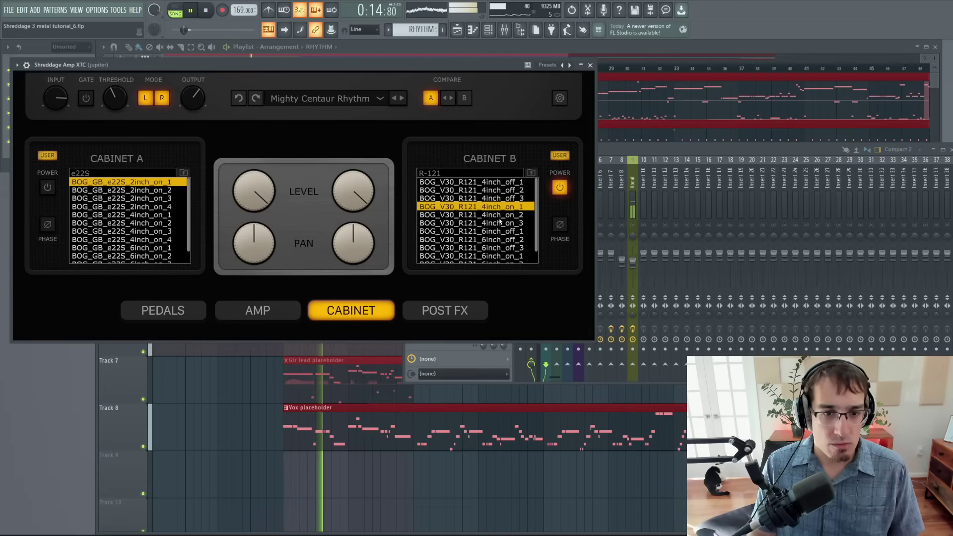
left_click(504, 234)
Step: Audition BOG_V30_R121_6inch_on_2 and 6inch_on_3, set Cabinet B to BOG_V30_R121_4inch_off_1, and stop playback
scroll(504, 238, "down", 1)
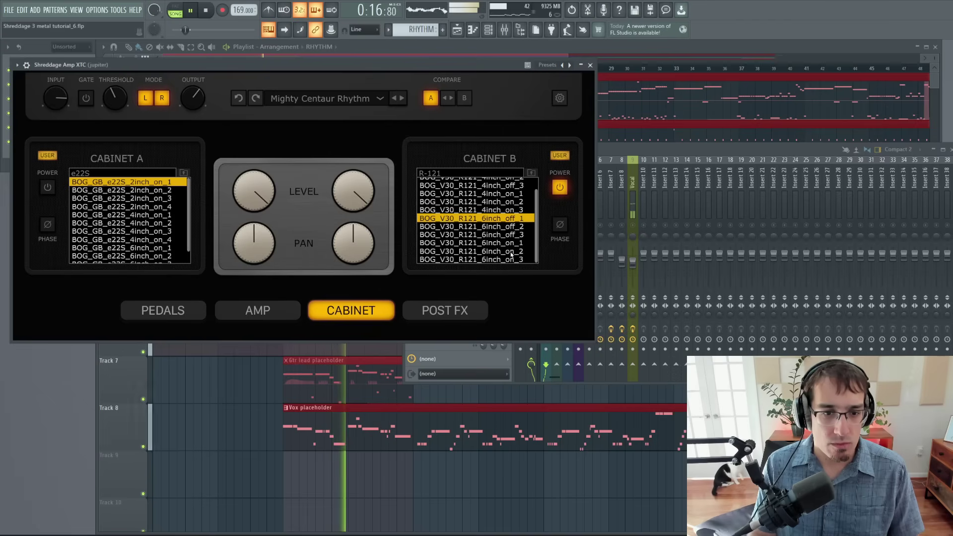
left_click(510, 251)
left_click(510, 260)
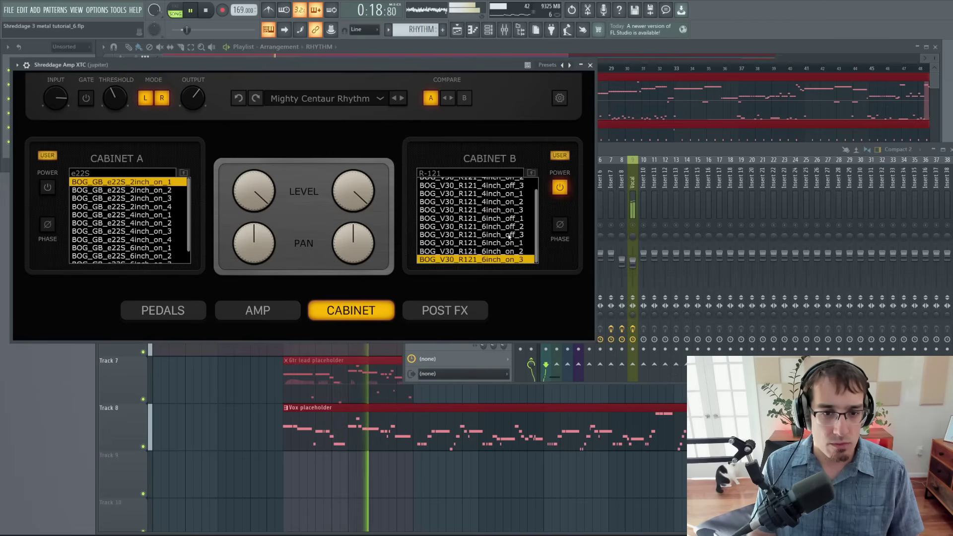
scroll(508, 183, "up", 1)
left_click(510, 184)
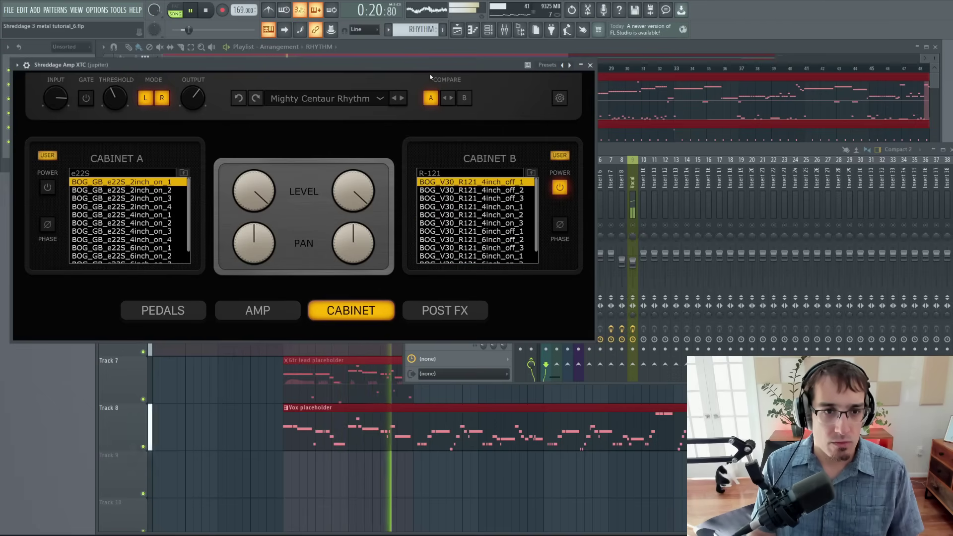
left_click(208, 12)
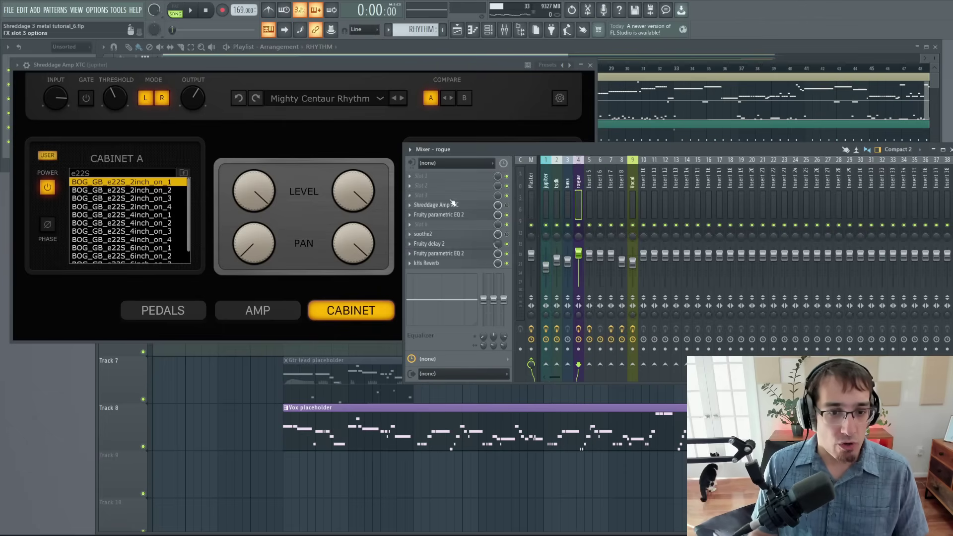
Step: Open the Rogue channel's Kontakt instrument from the channel rack
key("F6")
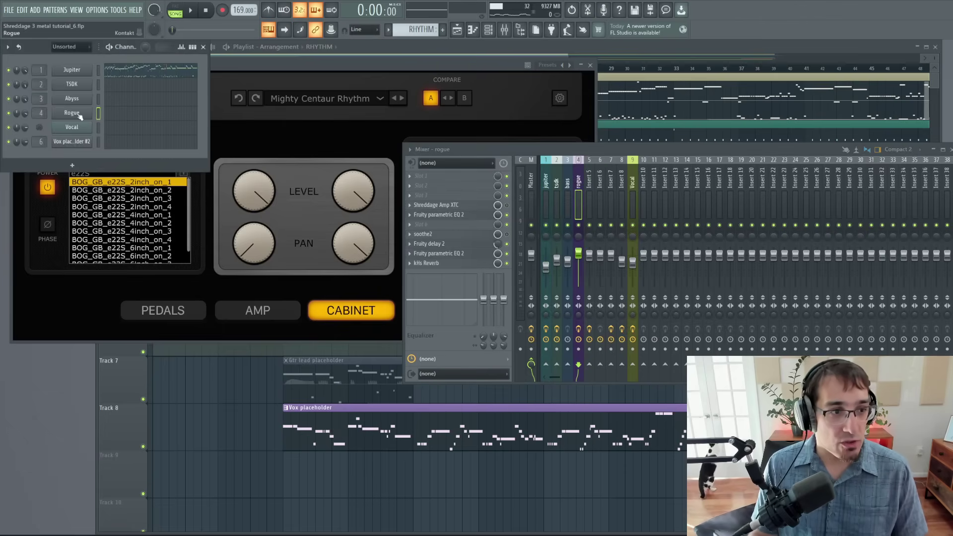
left_click(75, 114)
left_click_drag(615, 49, 611, 49)
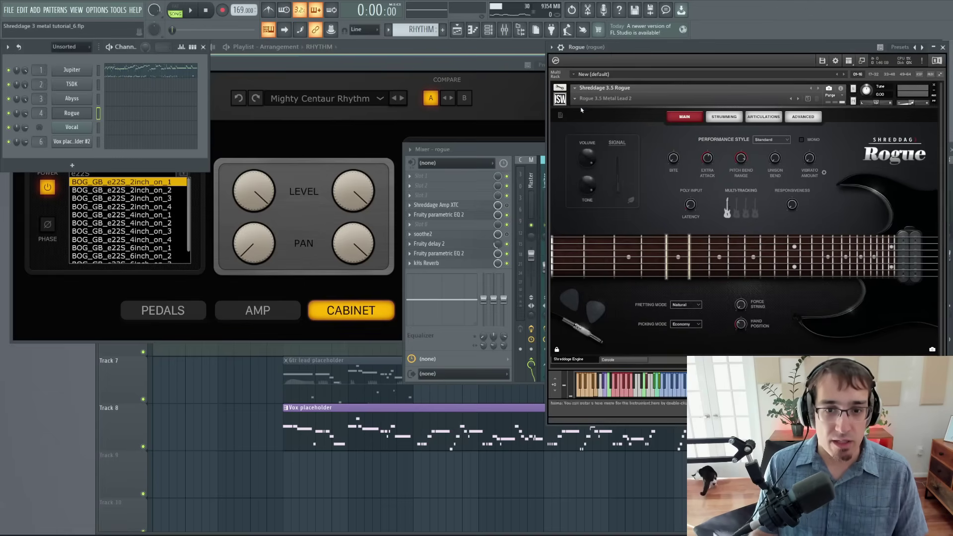
Step: Show Rogue's built-in console effects, including the cabinet, delay, AC Box and Van51 amps, and return to the Shreddage Engine view
left_click(618, 359)
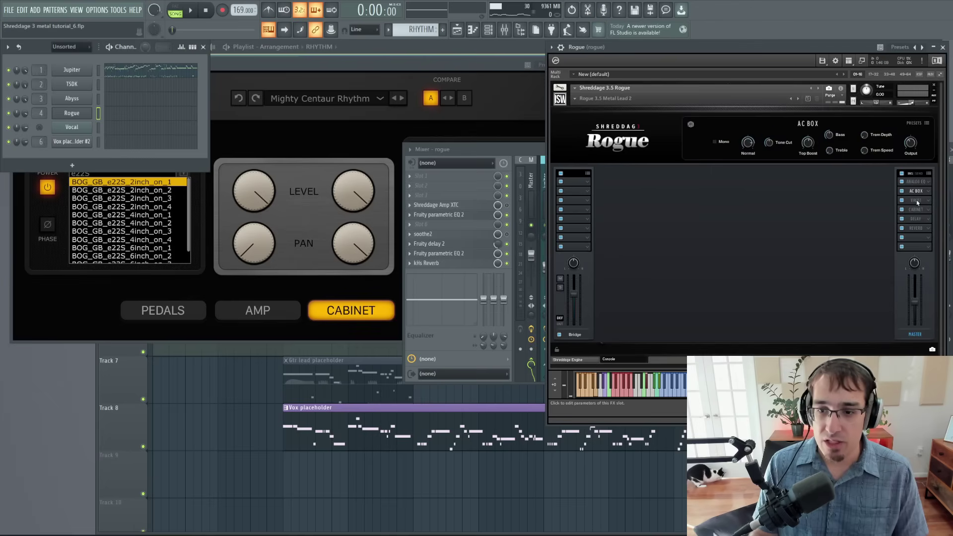
left_click(916, 210)
left_click(916, 220)
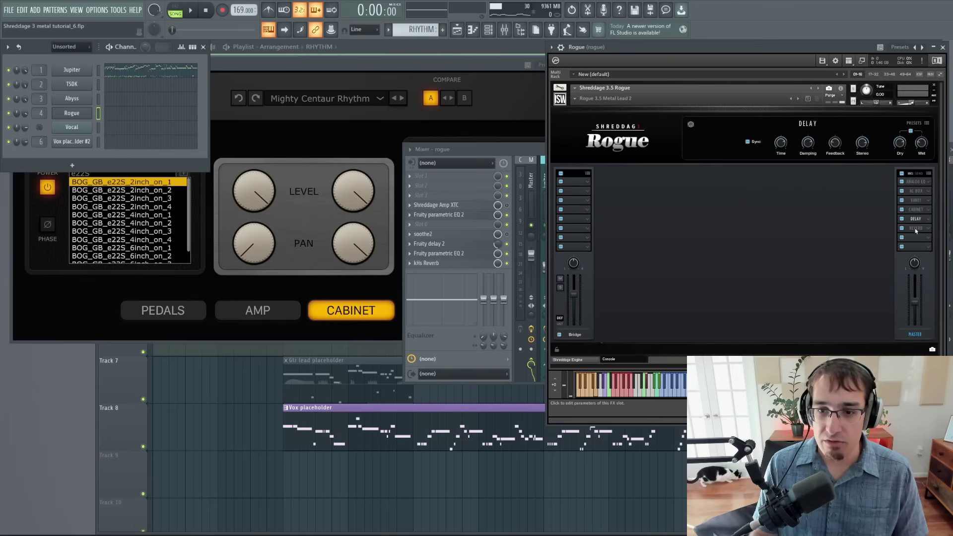
left_click(917, 193)
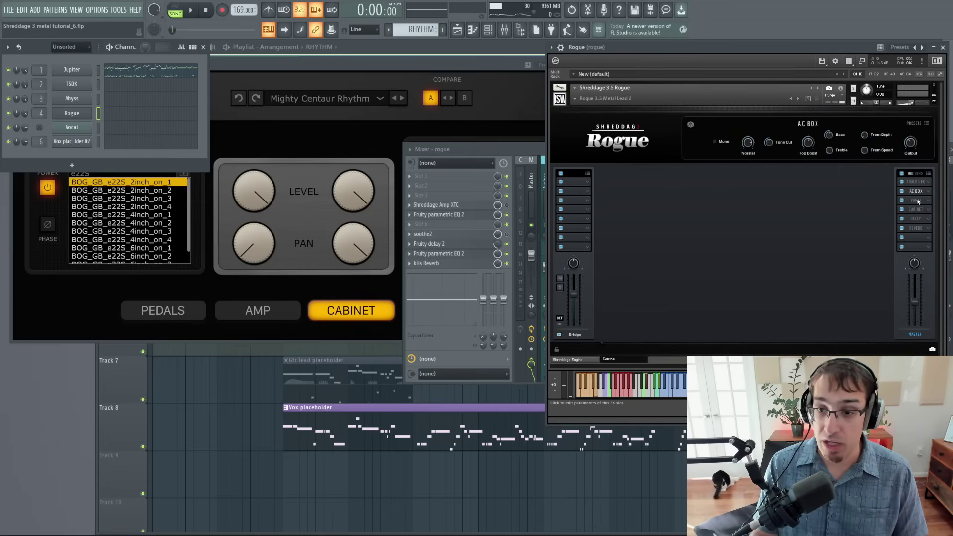
left_click(915, 201)
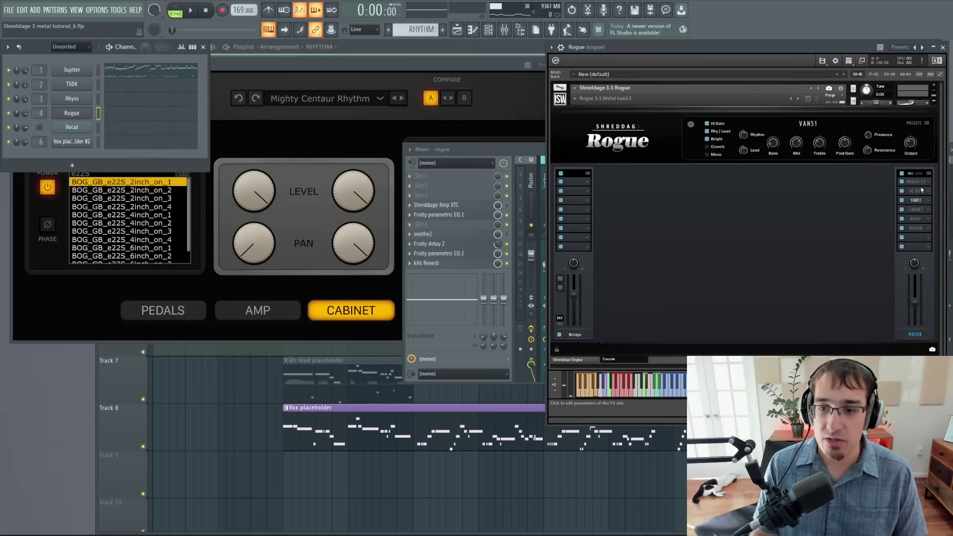
left_click(567, 360)
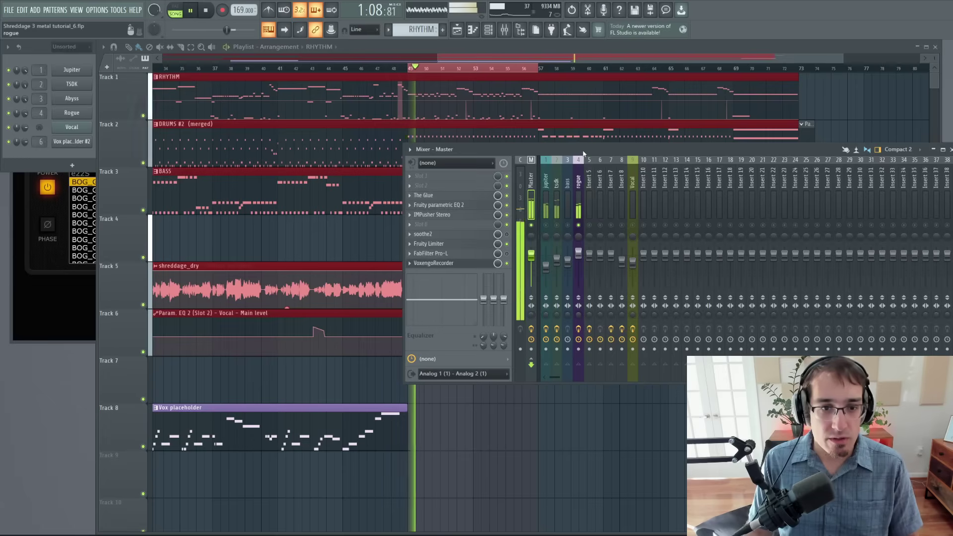
Step: Open the Fruity parametric EQ 2 directly after the amp on the rogue mixer track and play the loop to view its spectrum
left_click(578, 181)
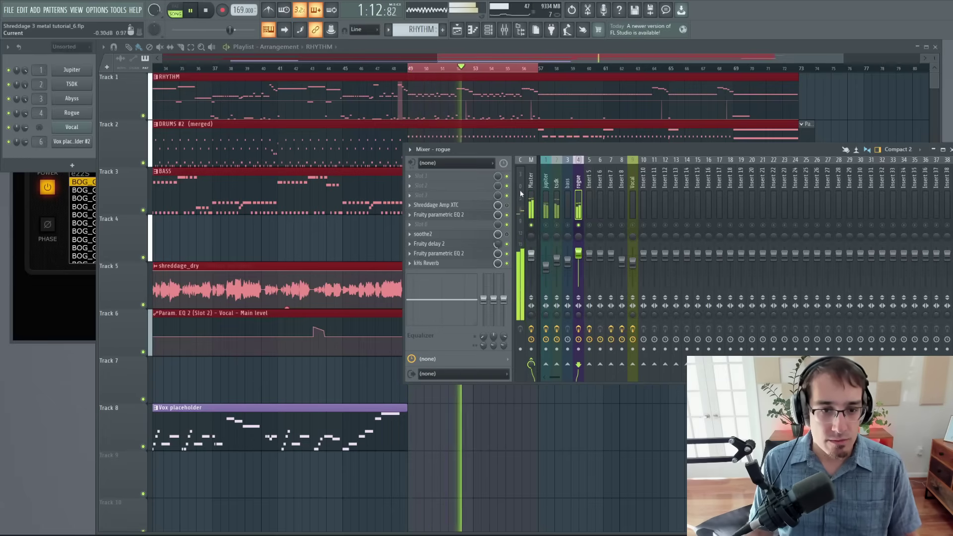
key("space")
left_click(471, 217)
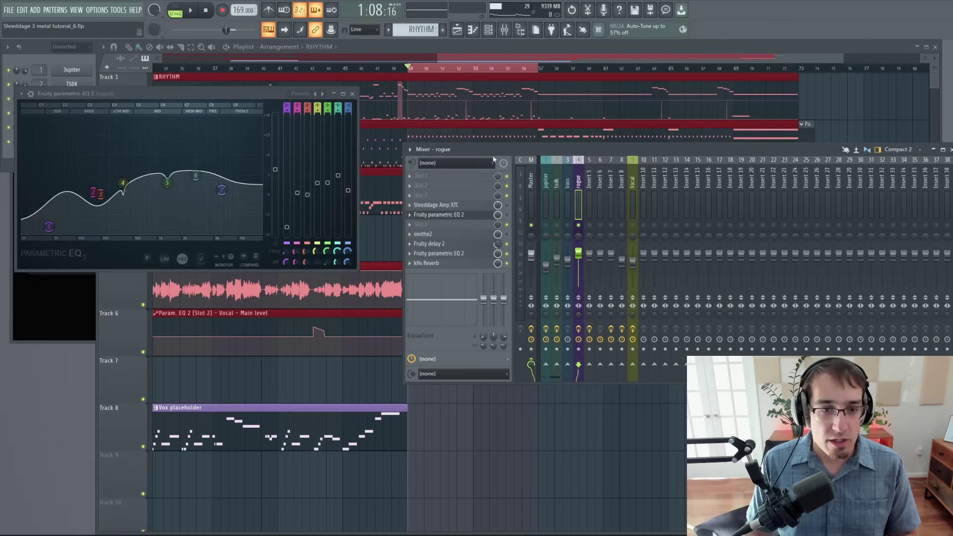
key("space")
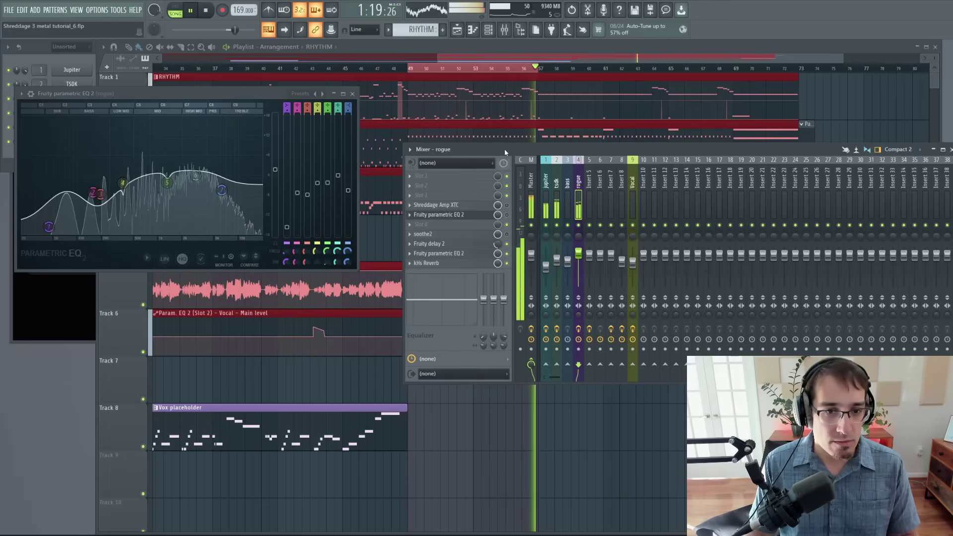
key("space")
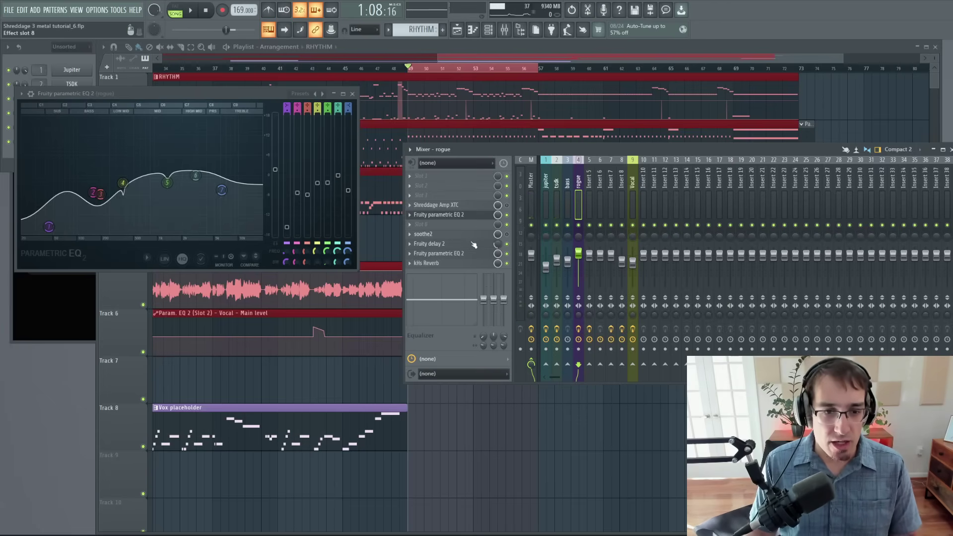
Step: Review the rogue track's Fruity delay 2, kHs Reverb and second Fruity parametric EQ 2, and solo the track
left_click(449, 247)
left_click(431, 244)
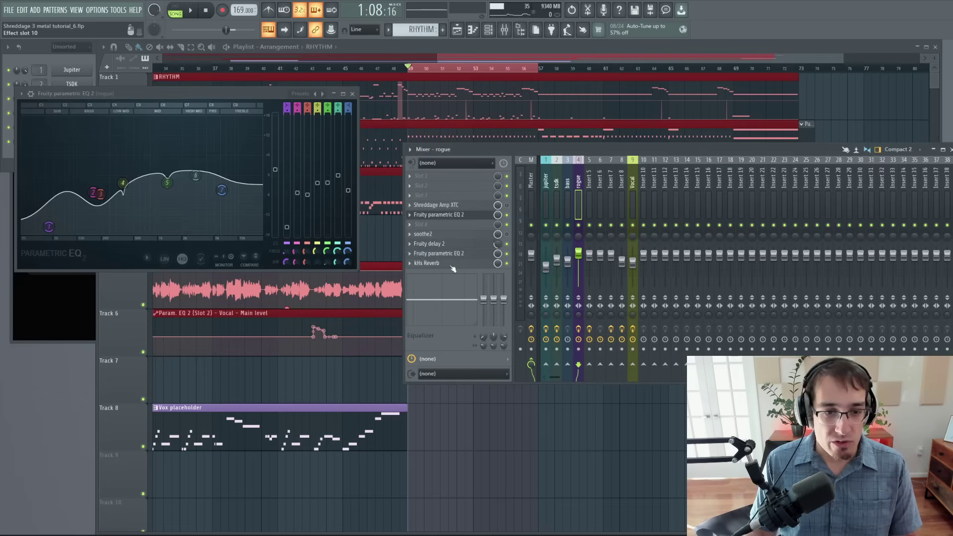
left_click(430, 263)
left_click(428, 263)
left_click(441, 254)
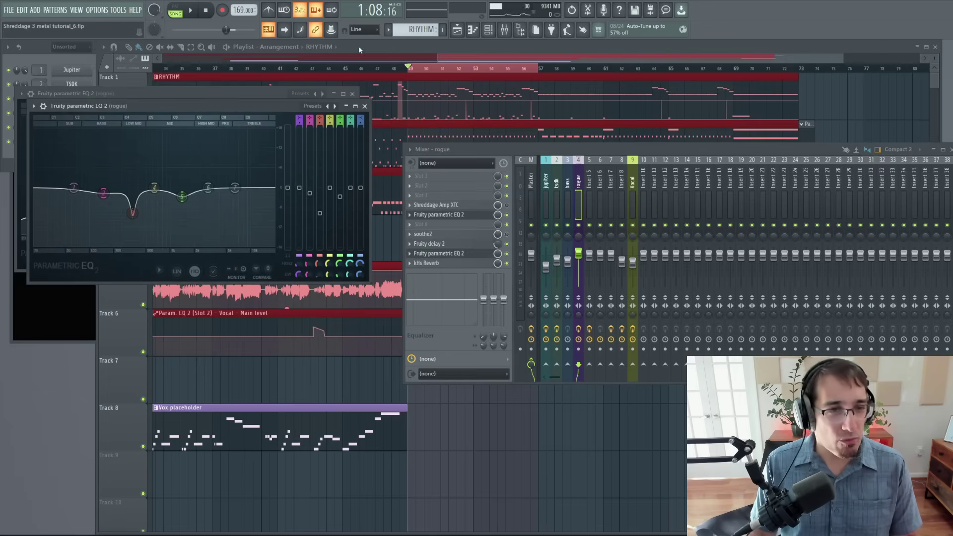
right_click(579, 226)
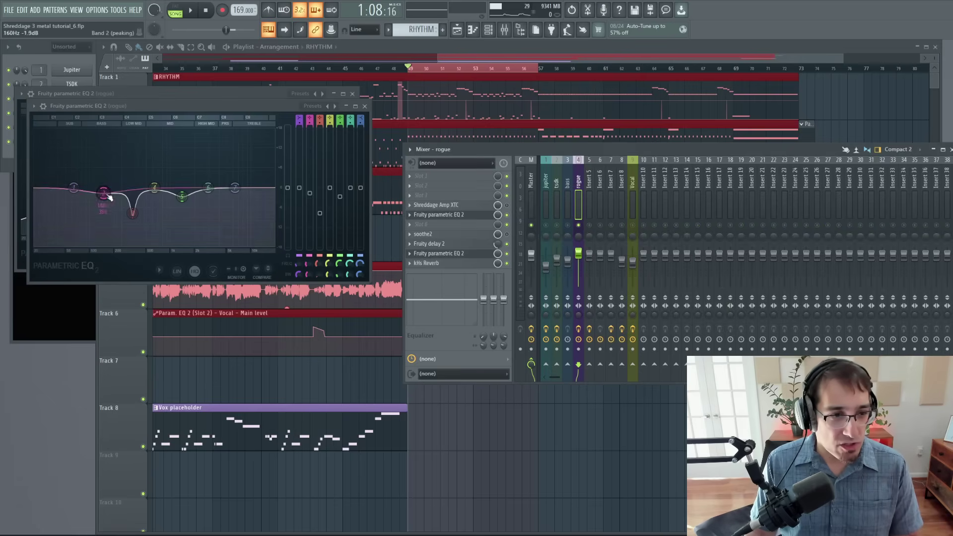
Step: Audition the rogue track's second EQ with the 148 Hz band flattened during playback, and settle that band at about -2.3 dB
left_click_drag(110, 198, 109, 193)
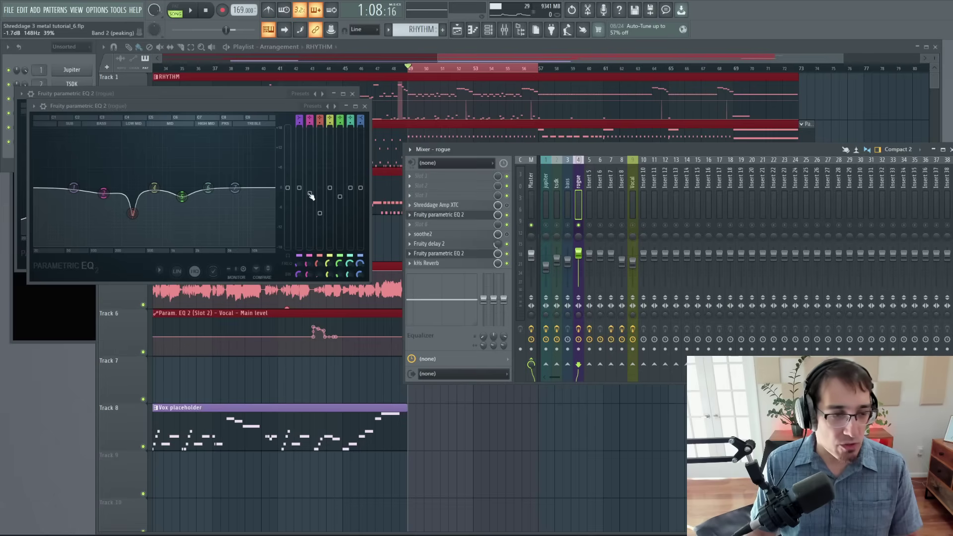
key("space")
left_click_drag(311, 196, 310, 186)
key("space")
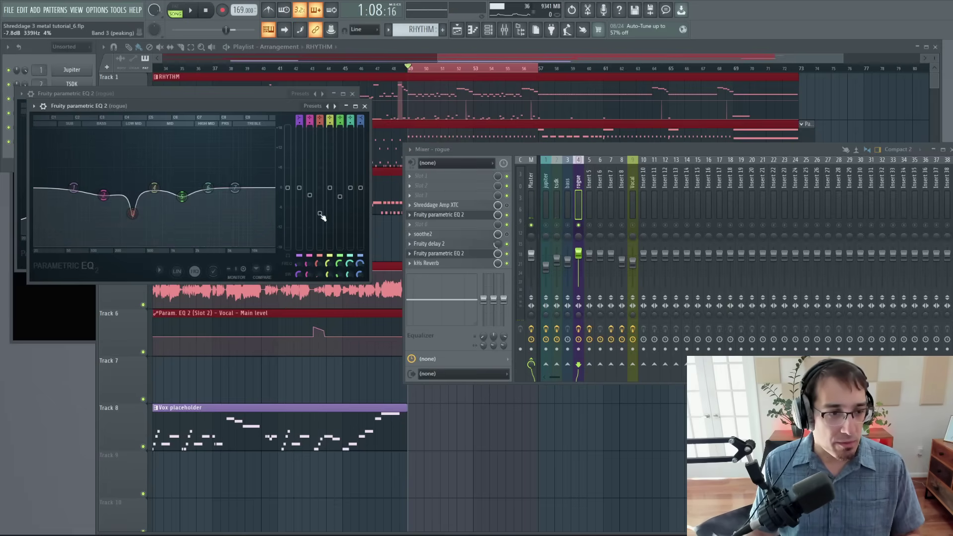
Step: Audition the 339 Hz band flat during playback and leave it with a shallower cut, and check band 5's mid-range dip
key("space")
mouse_move(319, 213)
left_mouse_down()
mouse_move(320, 151)
mouse_move(319, 207)
left_mouse_up()
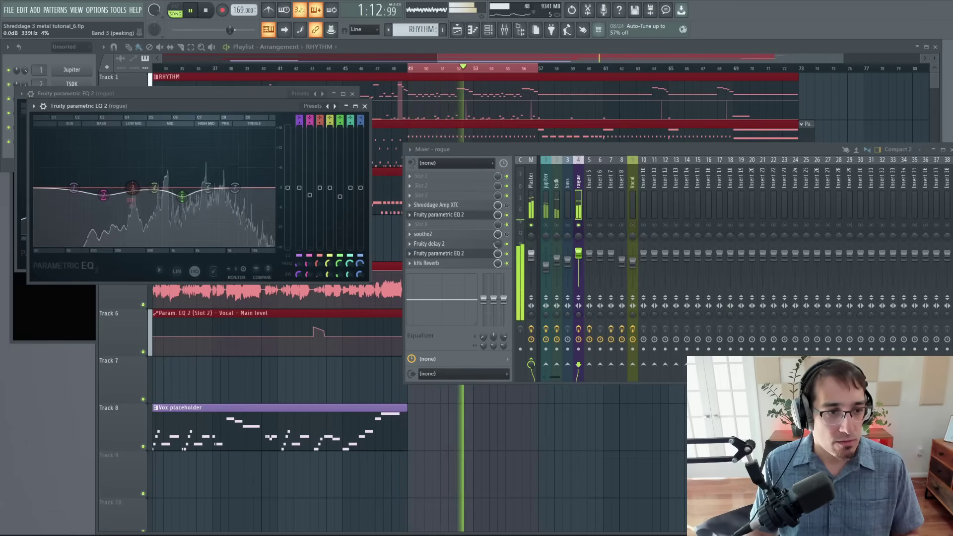
key("space")
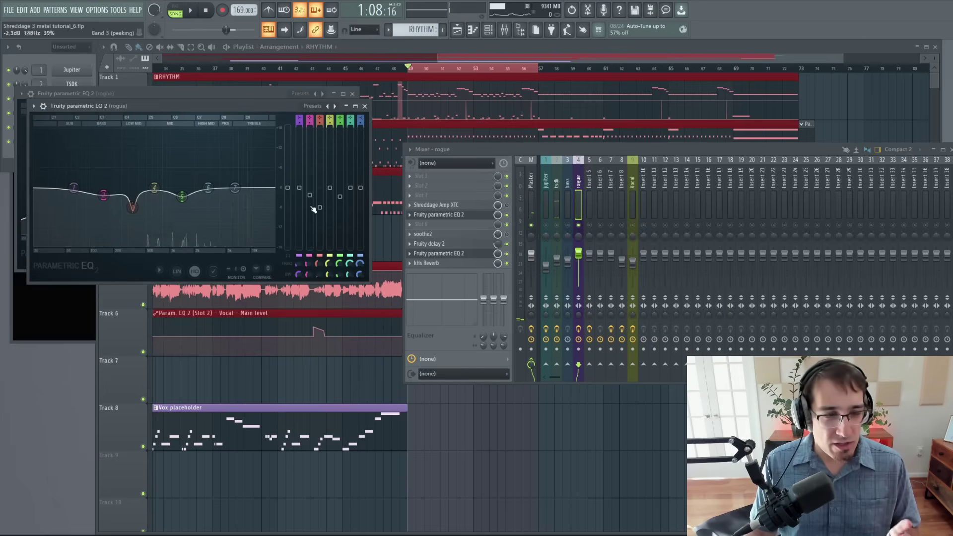
key("space")
mouse_move(339, 196)
left_mouse_down()
mouse_move(339, 146)
mouse_move(339, 196)
left_mouse_up()
key("space")
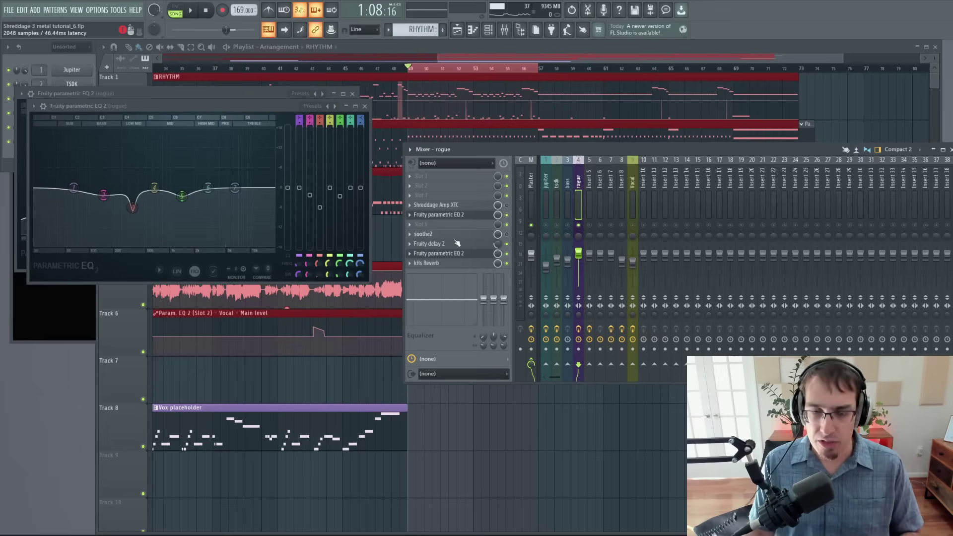
Step: Unsolo the rogue mixer track, select the bass mixer track, and bring back the playlist with the whole arrangement in view
right_click(547, 224)
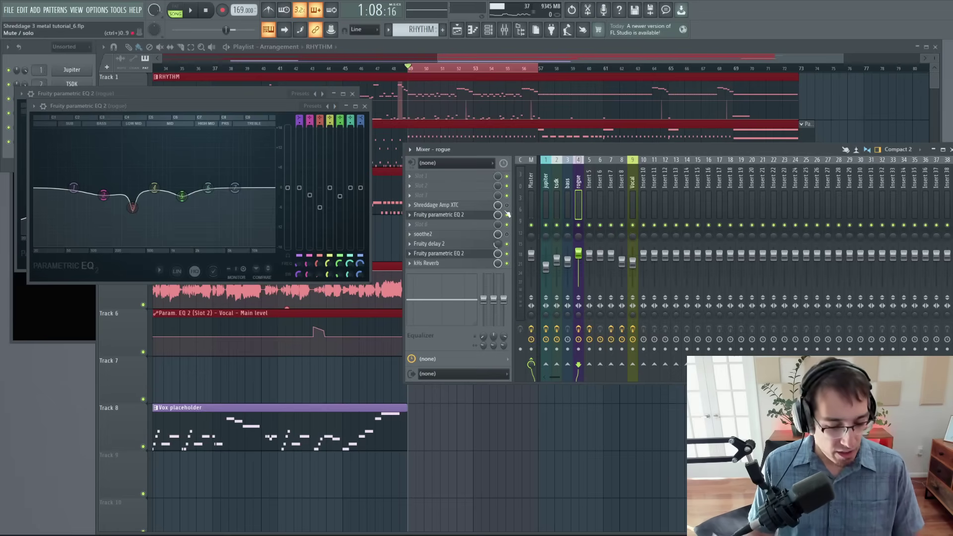
left_click(566, 191)
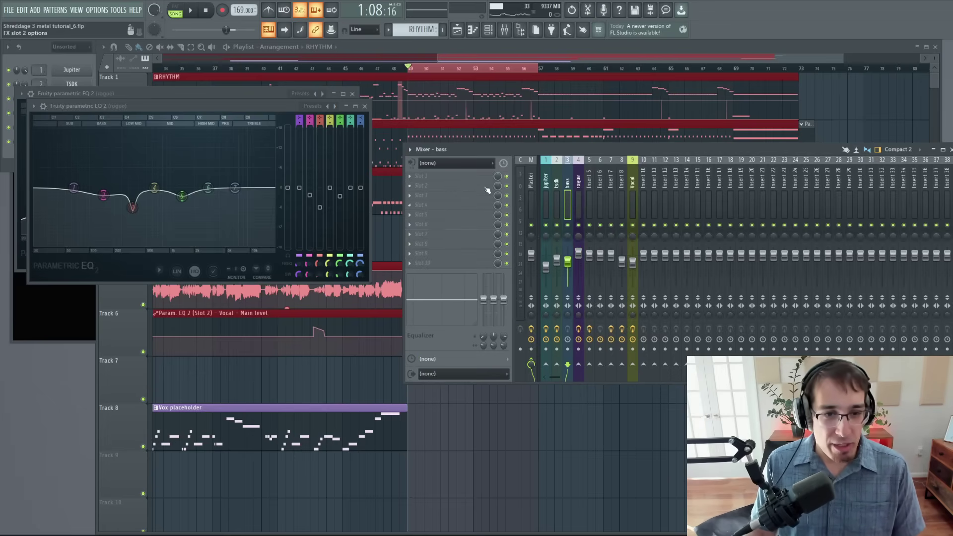
key("F5")
left_click_drag(485, 61, 275, 74)
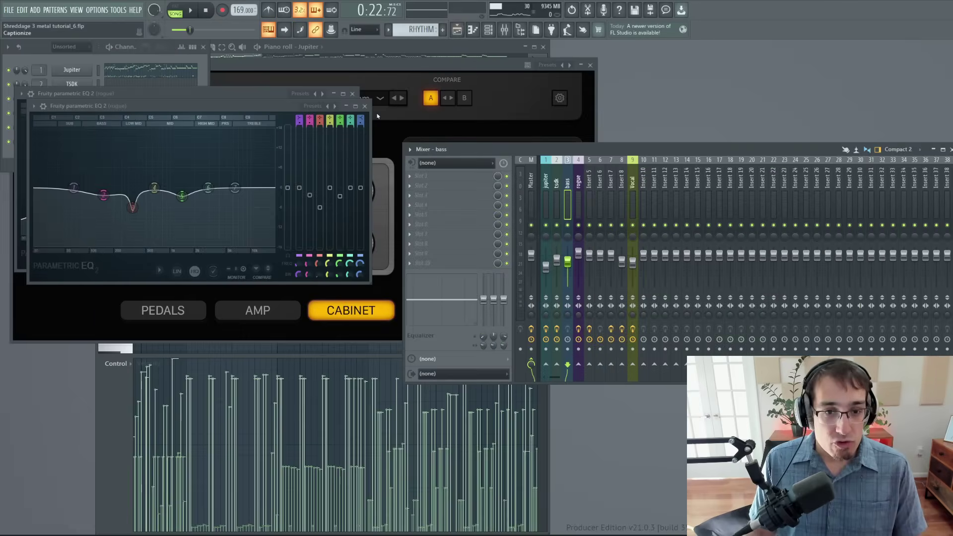
key("F5")
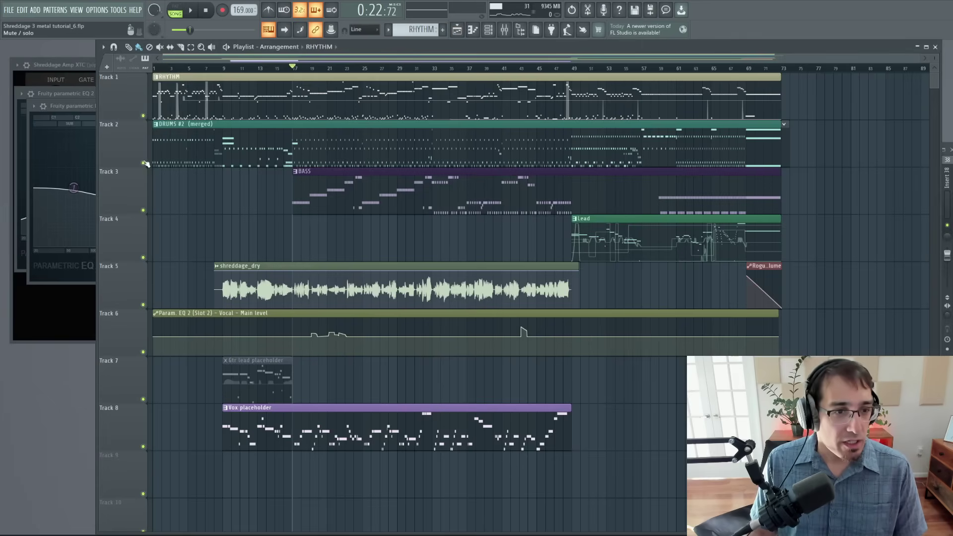
Step: Solo the drums playlist track, open the DRUMS #2 (merged) clip in the piano roll and play it from bar 17
right_click(144, 162)
double_click(299, 142)
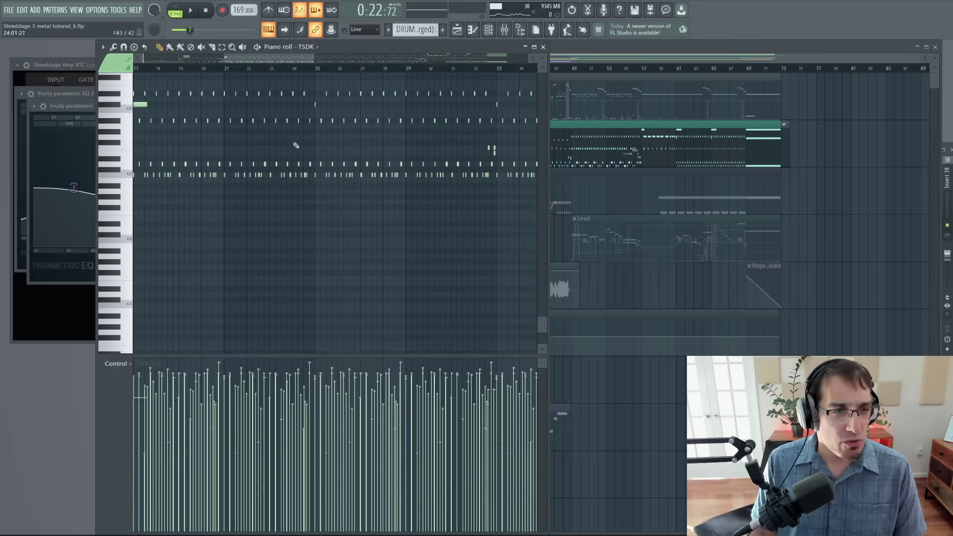
scroll(291, 72, "right", 5)
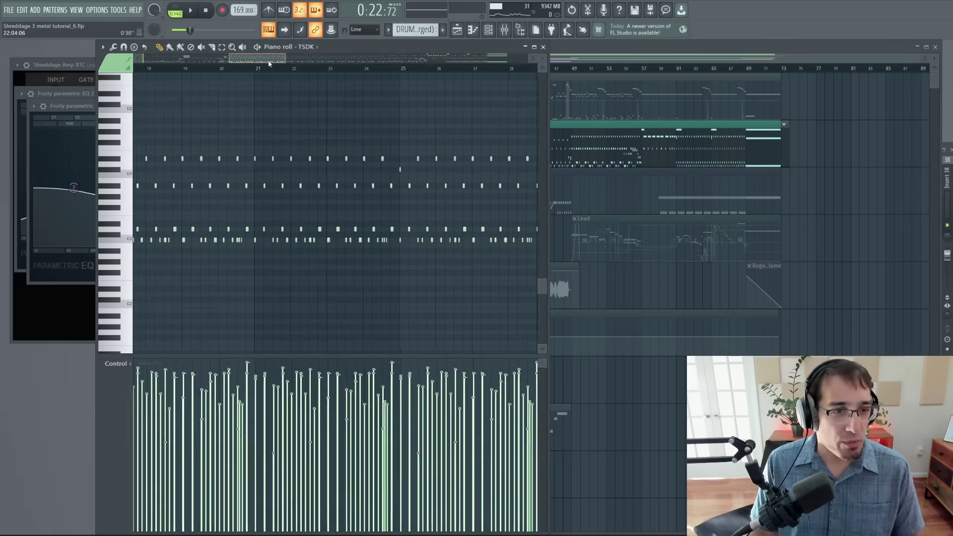
key("space")
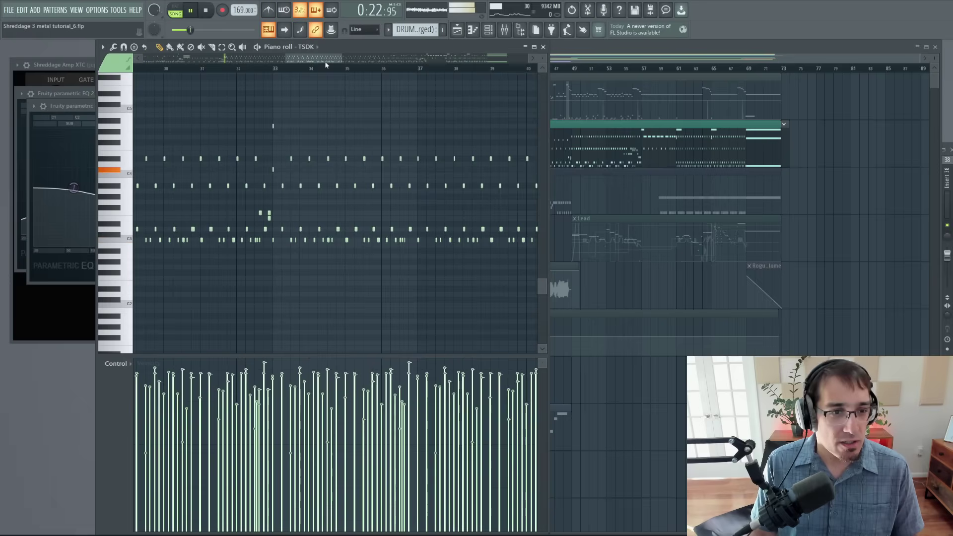
scroll(238, 128, "down", 3)
scroll(278, 138, "up", 4)
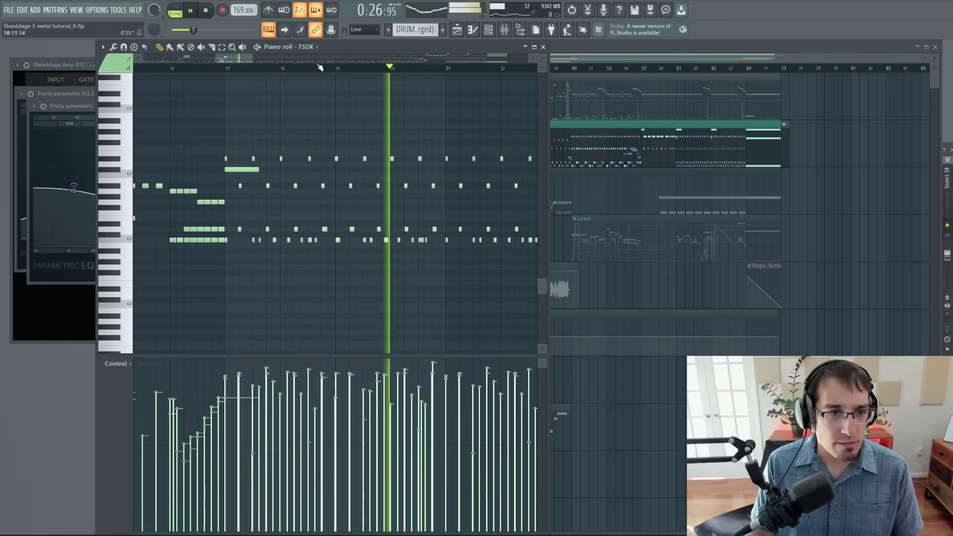
Step: Stop and audition the drum pattern from around bar 41 in the piano roll
left_click(274, 60)
left_click_drag(275, 60, 344, 62)
left_click(229, 69)
key("space")
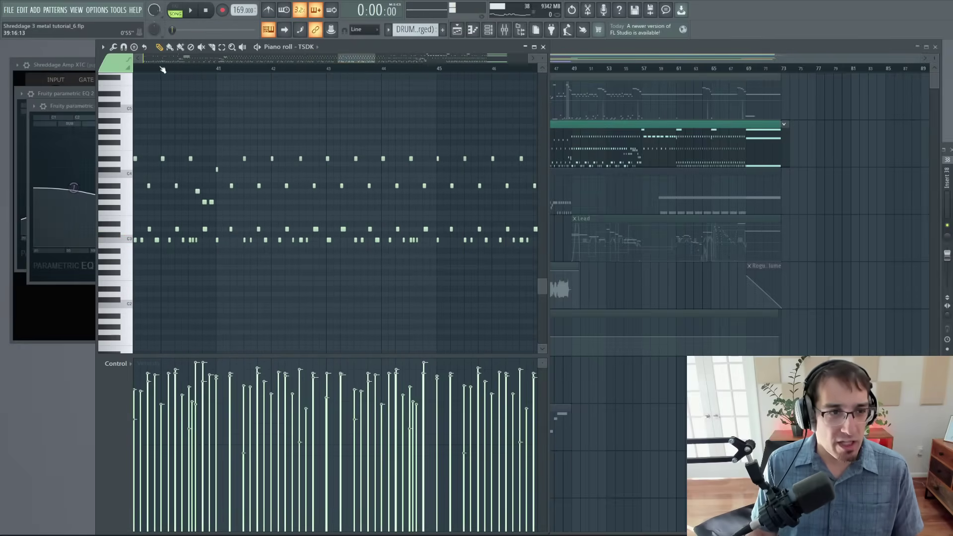
key("space")
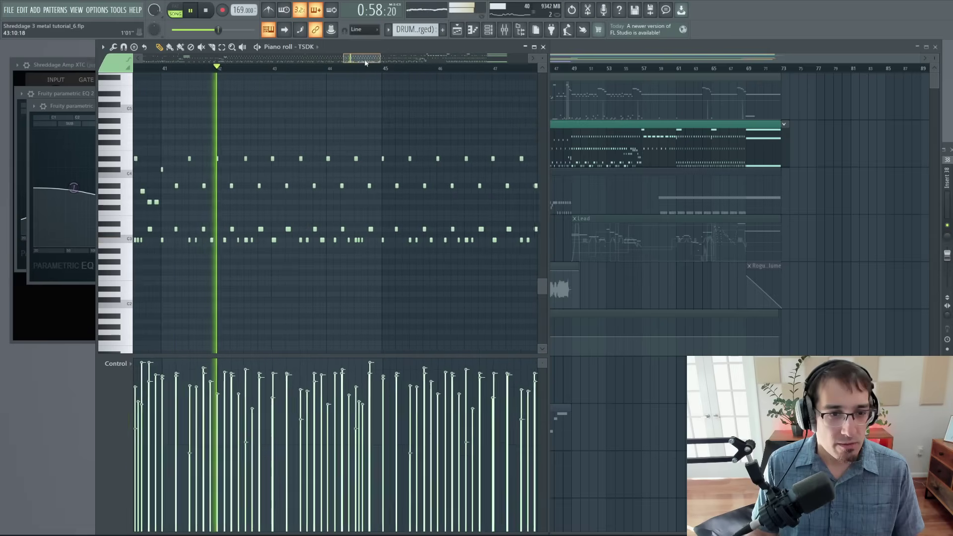
key("space")
Step: Play the drum pattern from bar 49 through the tom and snare fill before bar 57
scroll(231, 297, "right", 5)
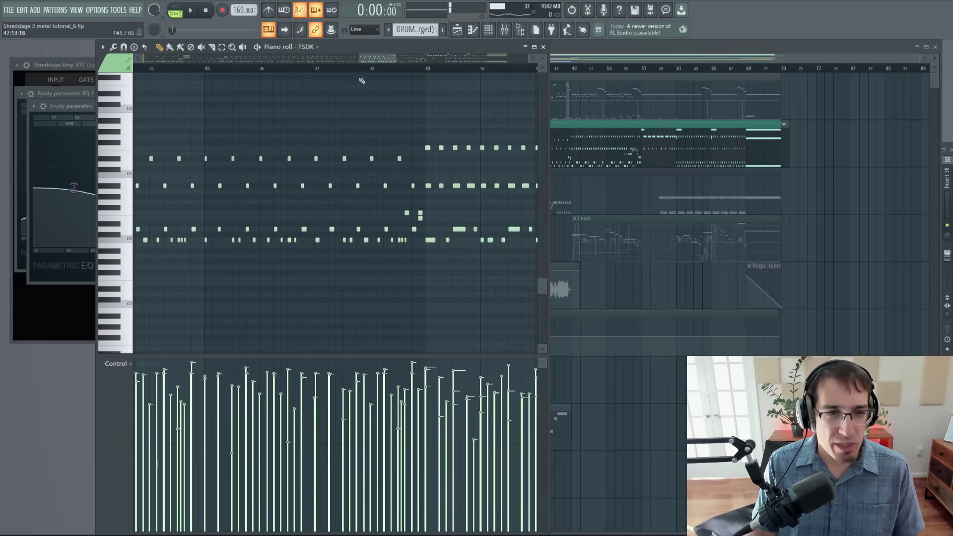
scroll(362, 80, "right", 8)
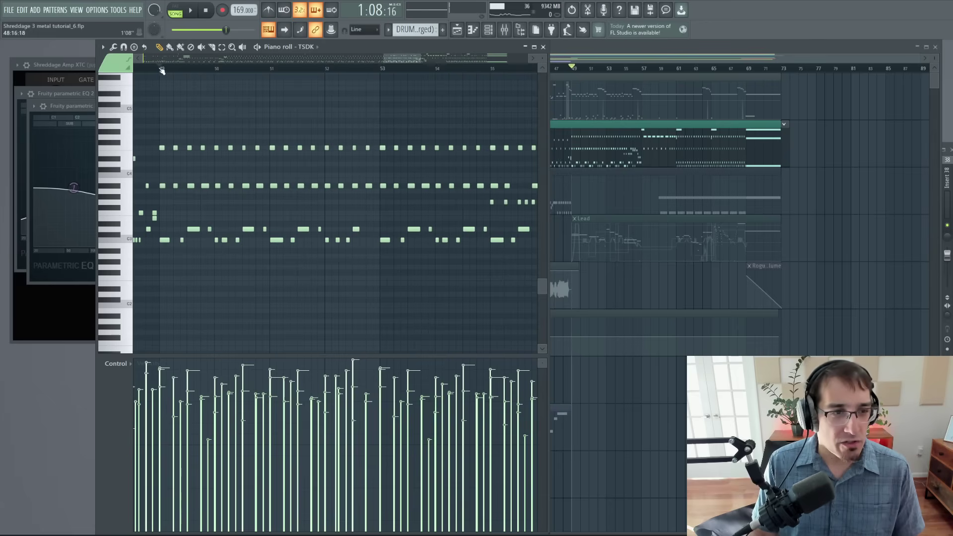
key("space")
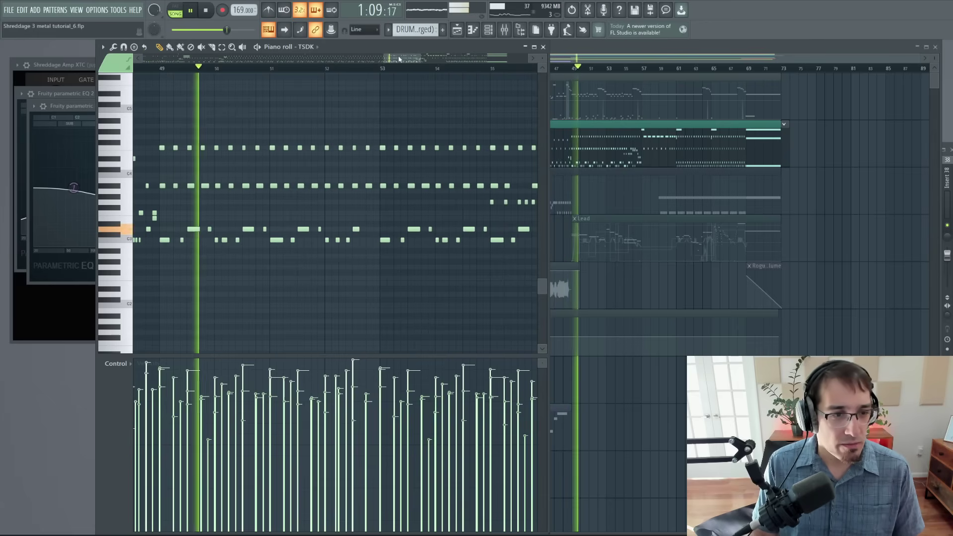
left_click_drag(399, 59, 419, 58)
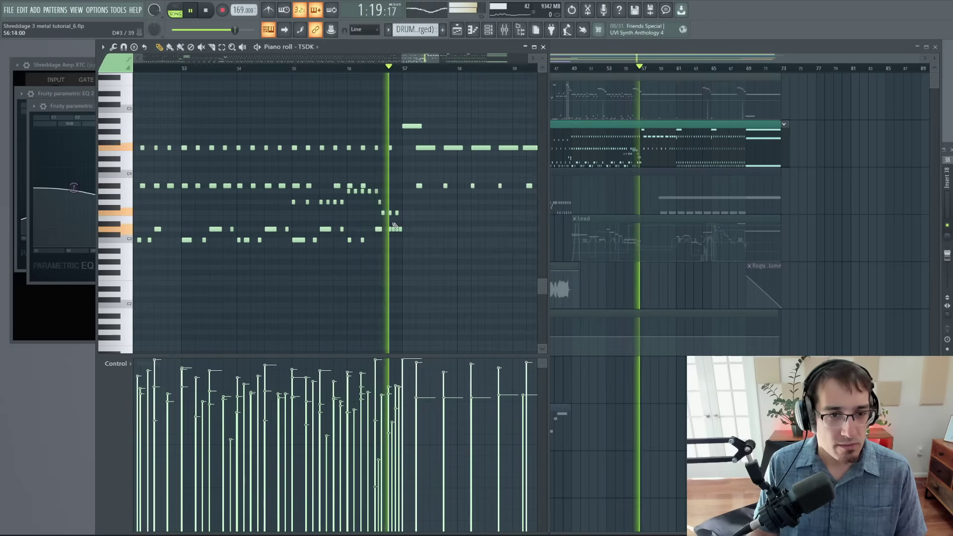
key("space")
Step: Open the TSDK drum instrument from the channel rack, show its Console with the kick's Solid G Comp, and close it
key("F5")
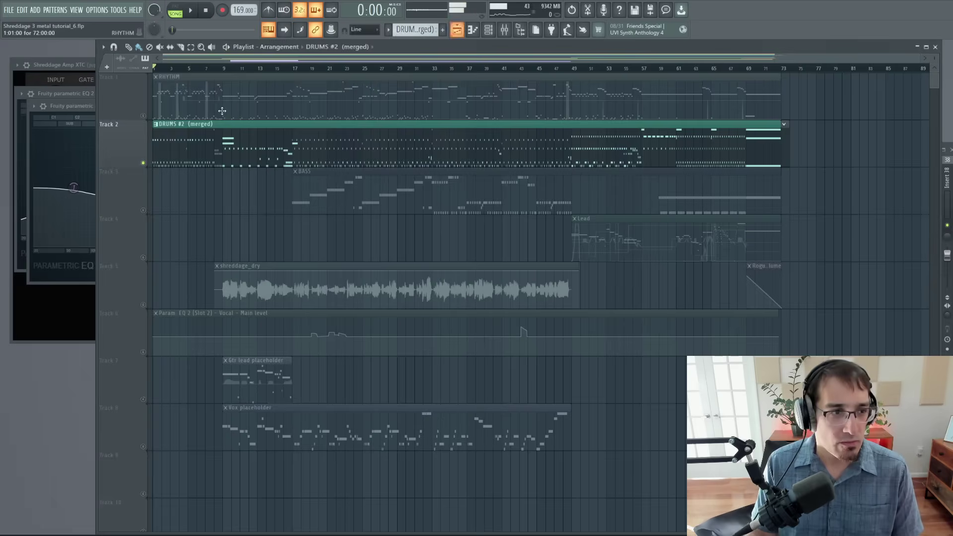
key("F6")
left_click(72, 84)
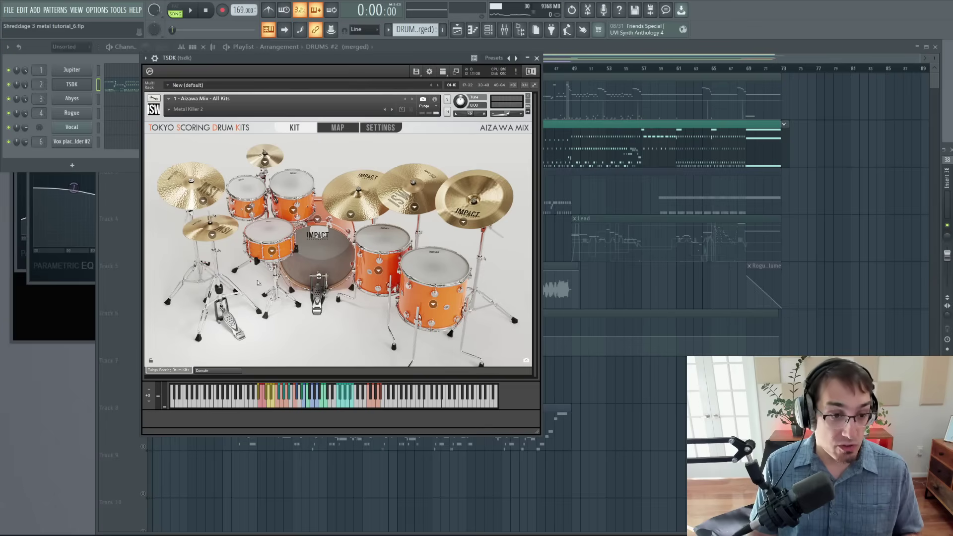
left_click(213, 372)
left_click(171, 231)
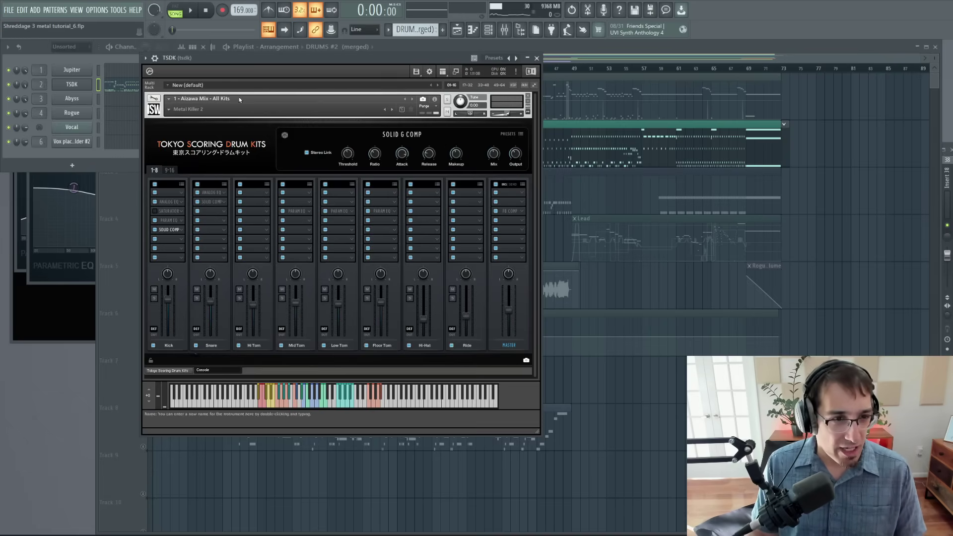
key("Escape")
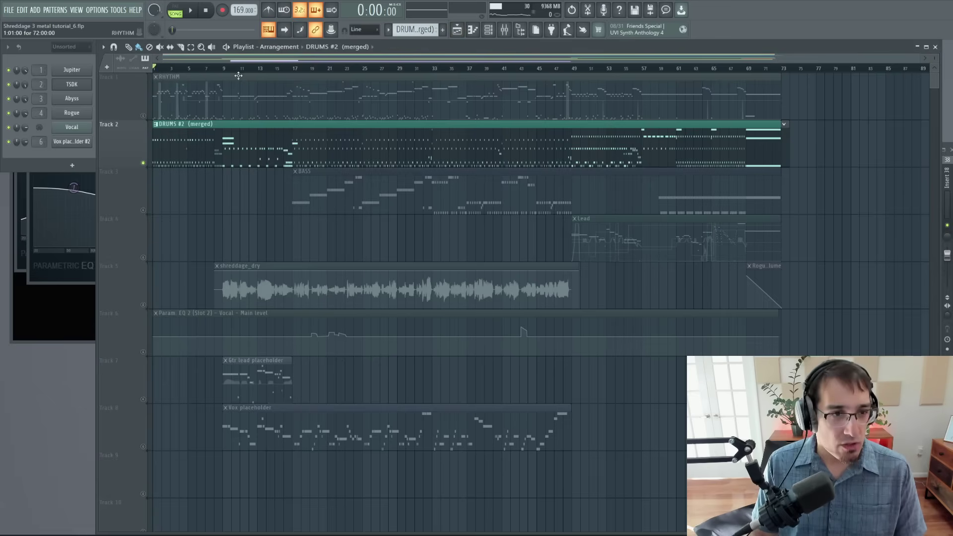
Step: Play the soloed drums from bar 17 with the TSDK console open, and show the kick channel's Parametric EQ
left_click(293, 70)
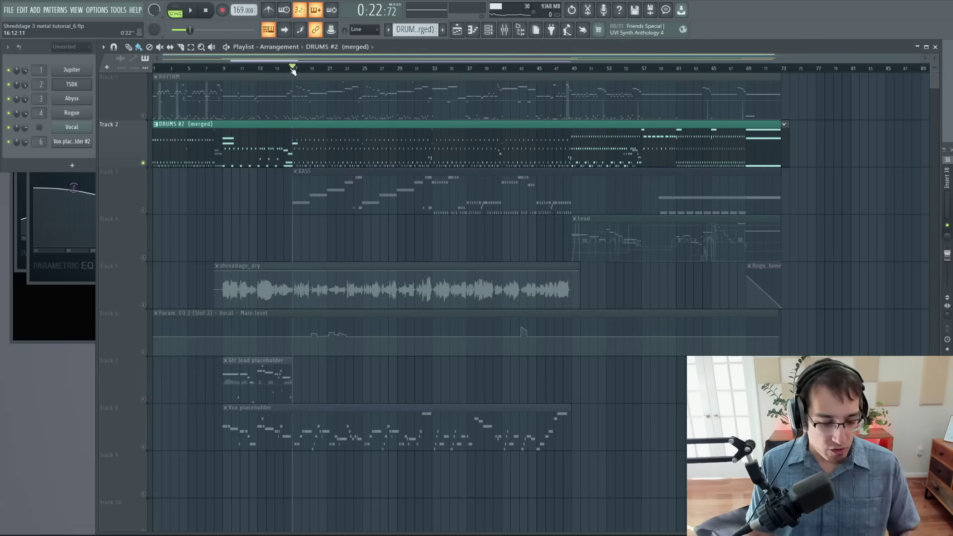
key("space")
key("F9")
key("F9")
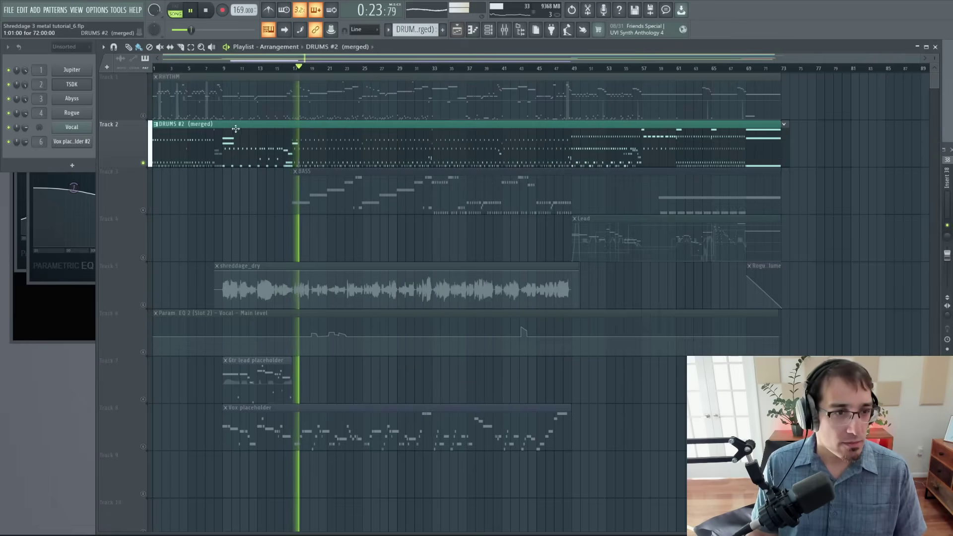
key("F6")
left_click(71, 87)
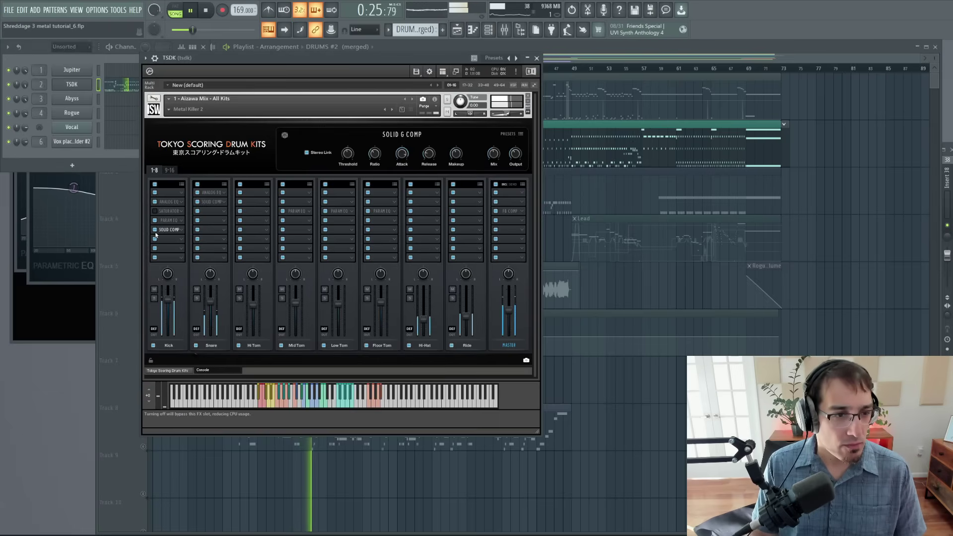
key("space")
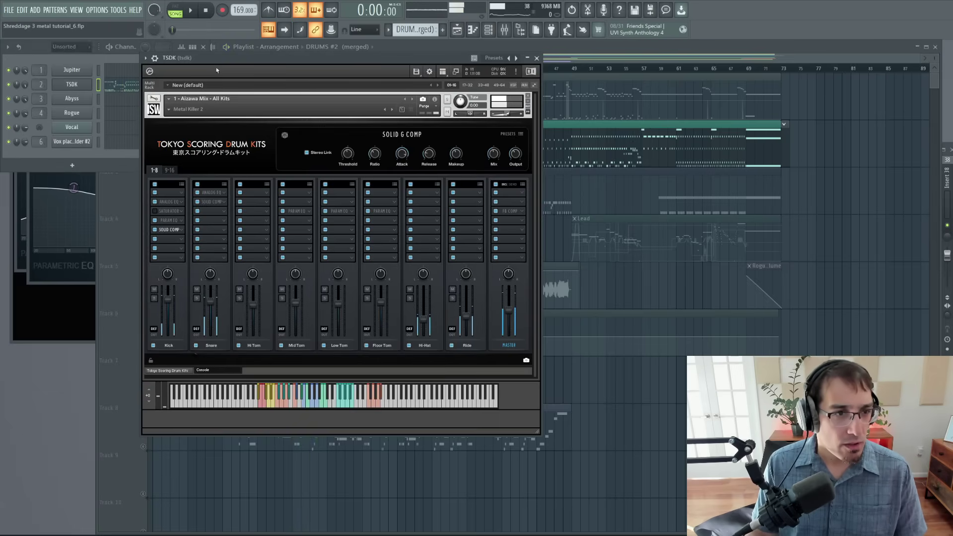
left_click(167, 220)
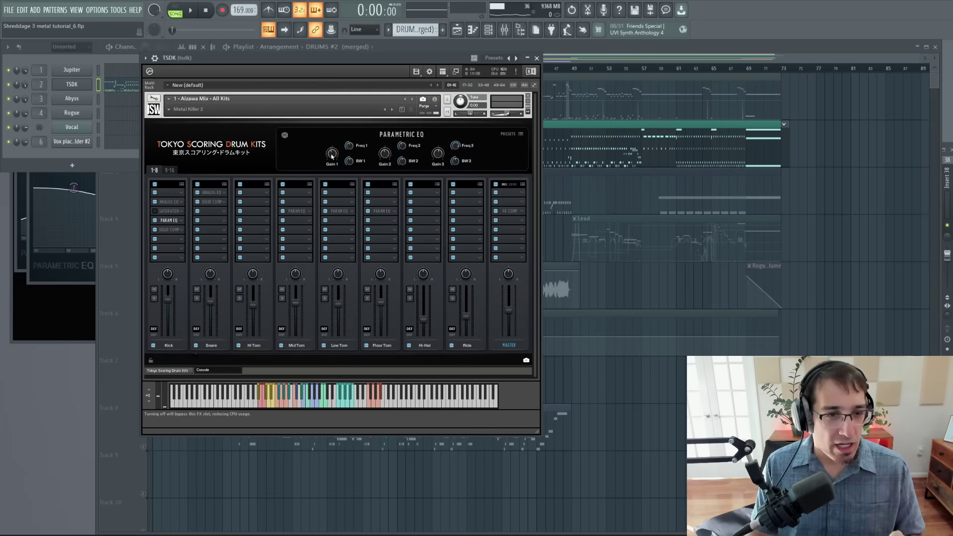
Step: Open the tsdk mixer track's first Fruity parametric EQ 2 and compare the looped mix with that EQ bypassed and enabled
key("F9")
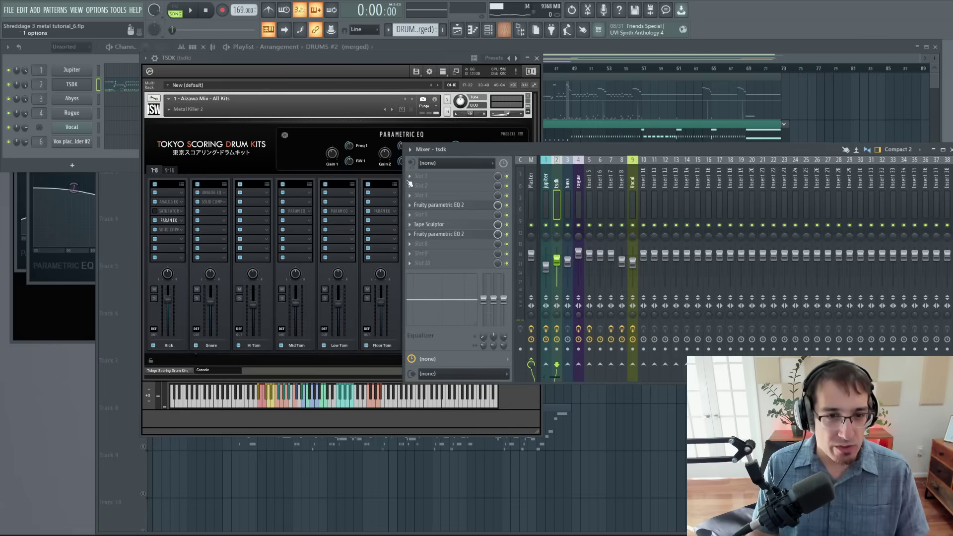
left_click(431, 205)
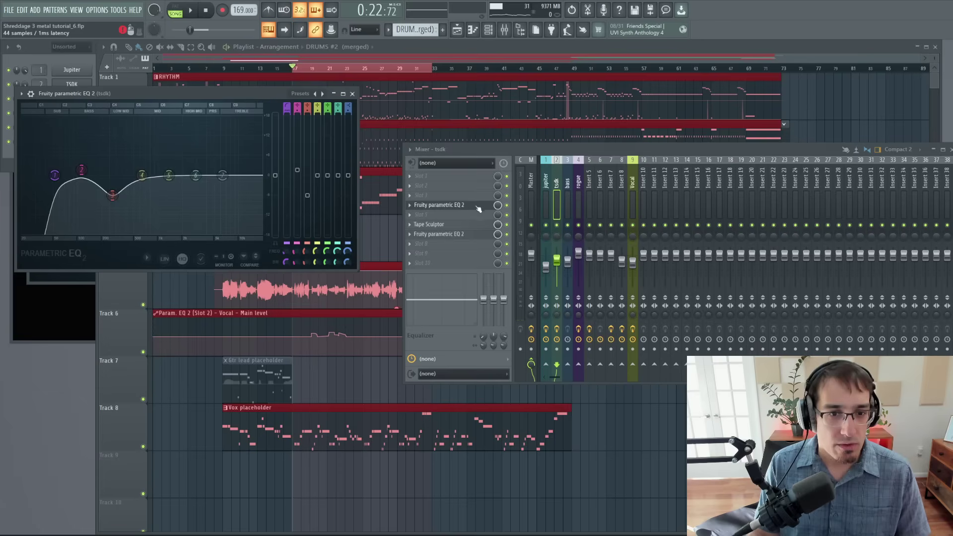
key("space")
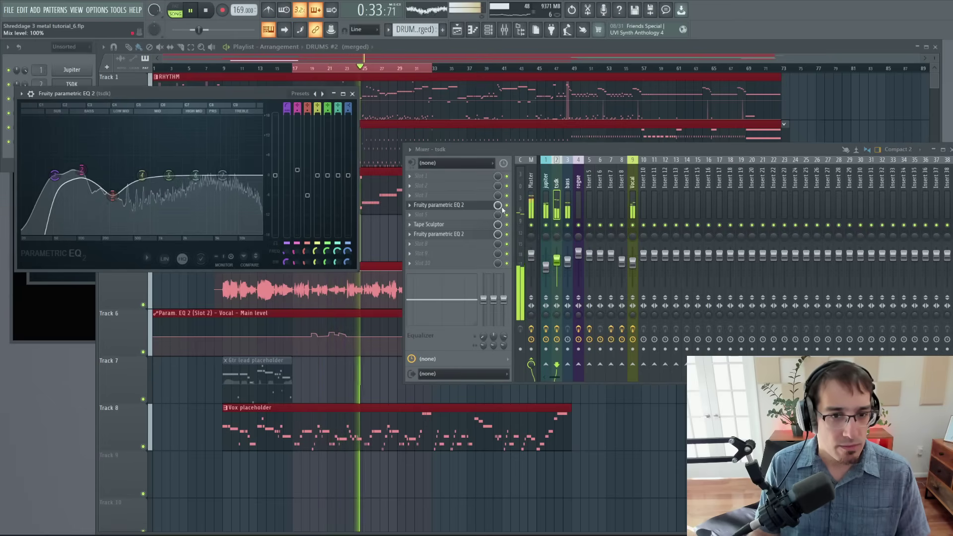
left_click(506, 205)
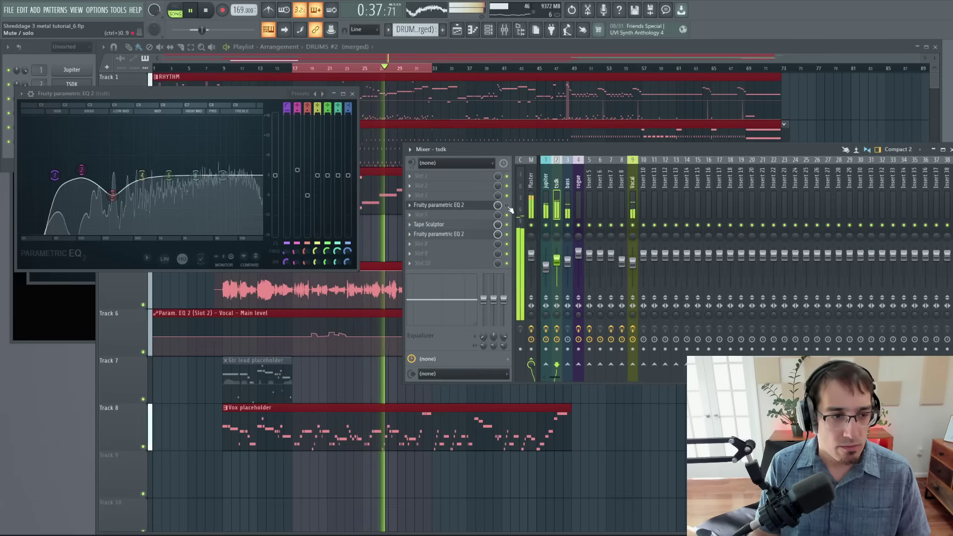
key("space")
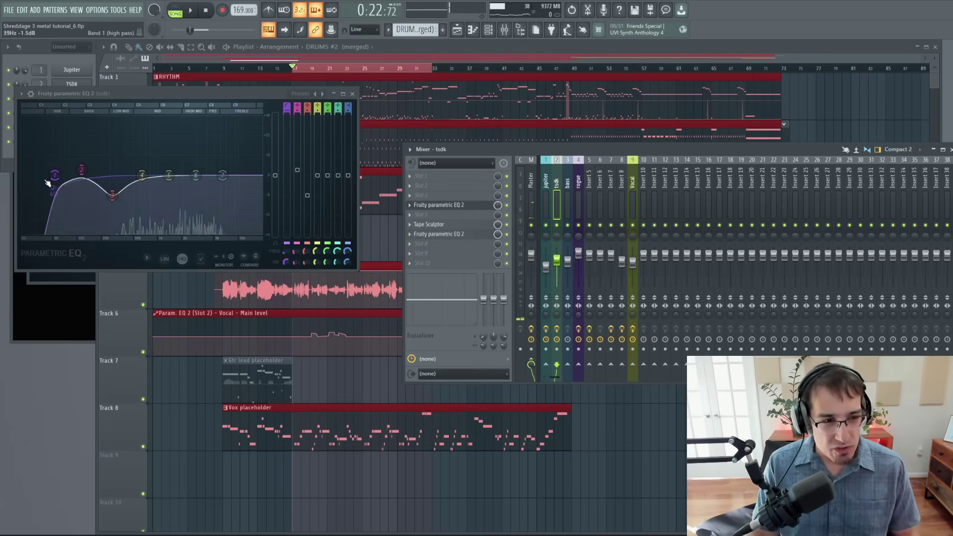
left_click_drag(119, 197, 119, 204)
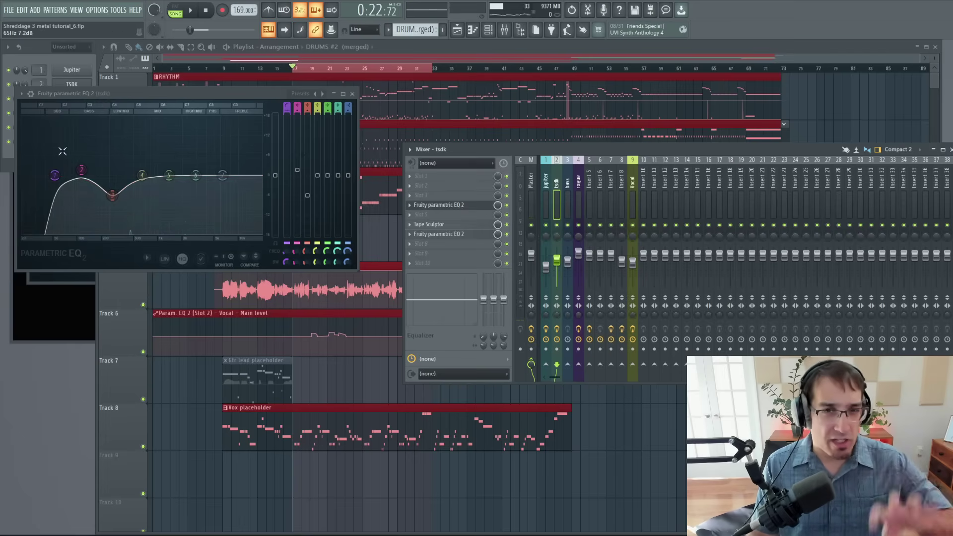
Step: Open Tape Sculptor on the tsdk mixer track and move its window so the compressor settings can be seen
left_click(429, 224)
left_click_drag(374, 101, 397, 66)
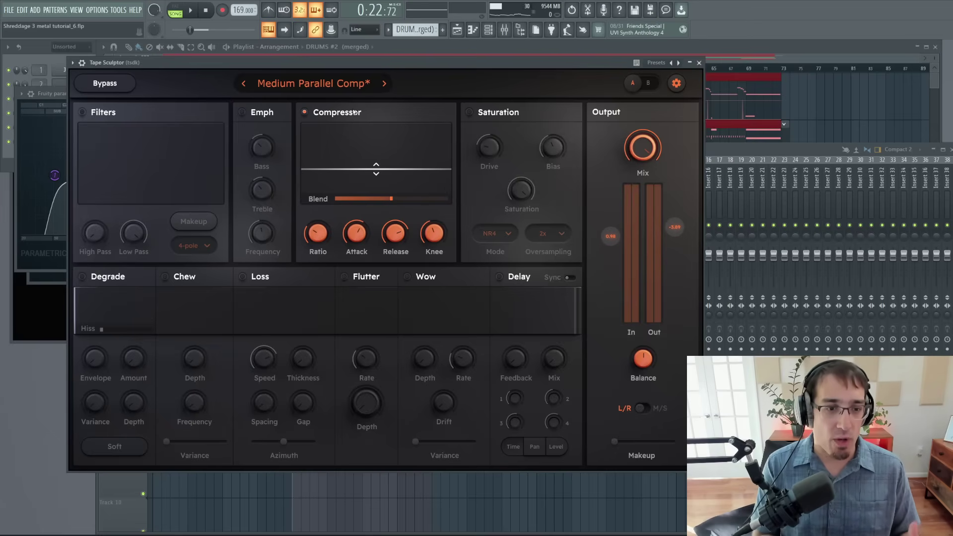
Step: Replace Tape Sculptor with the tsdk track's second Fruity parametric EQ 2, and compare the full mix with the soloed drums from bar 17
left_click(699, 63)
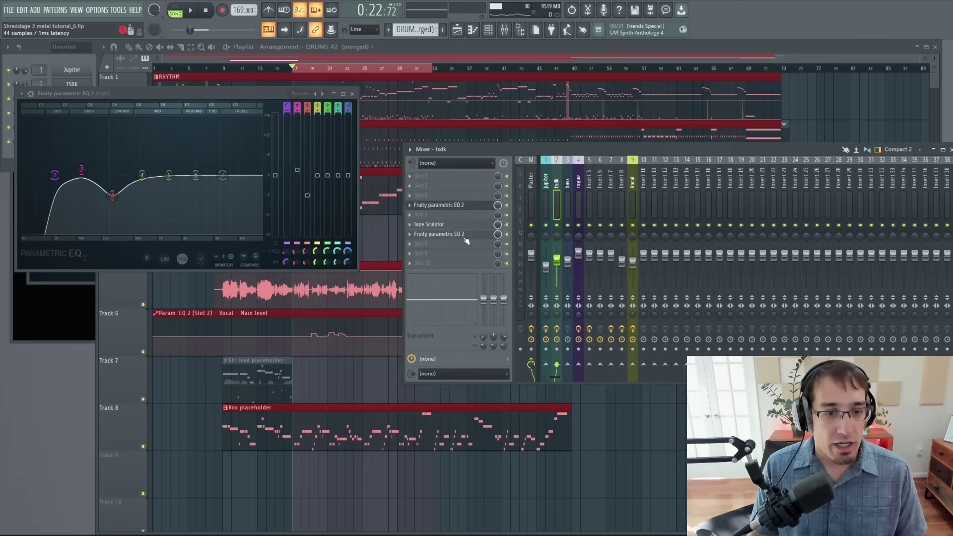
left_click(438, 234)
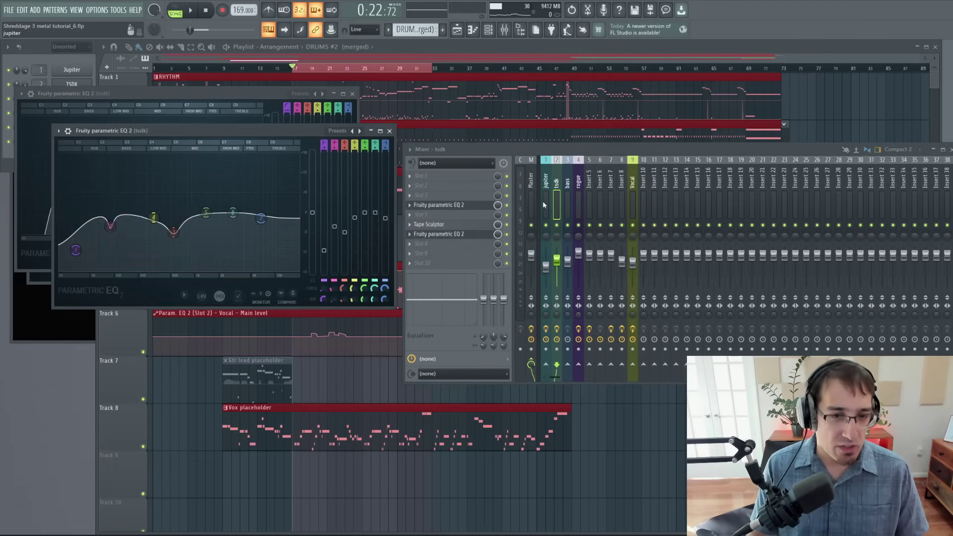
key("space")
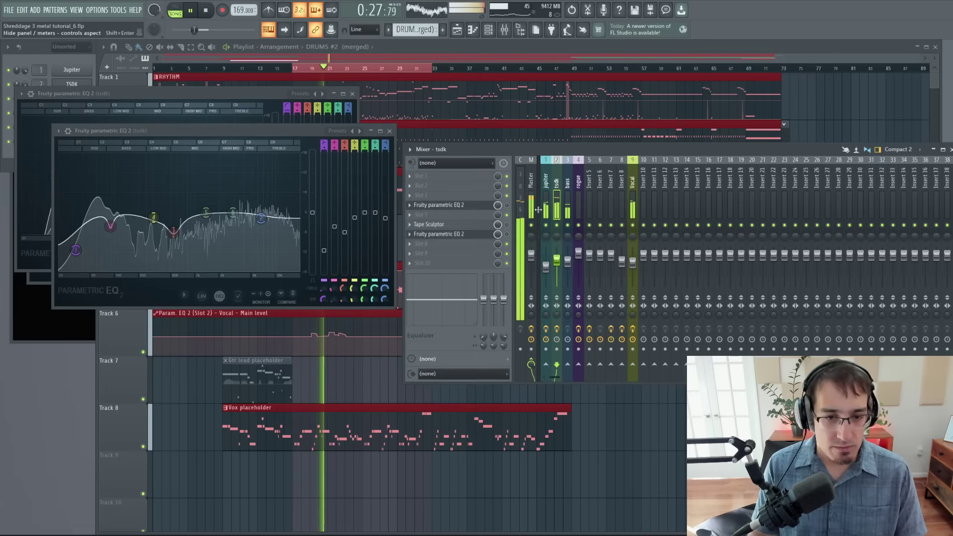
right_click(557, 225)
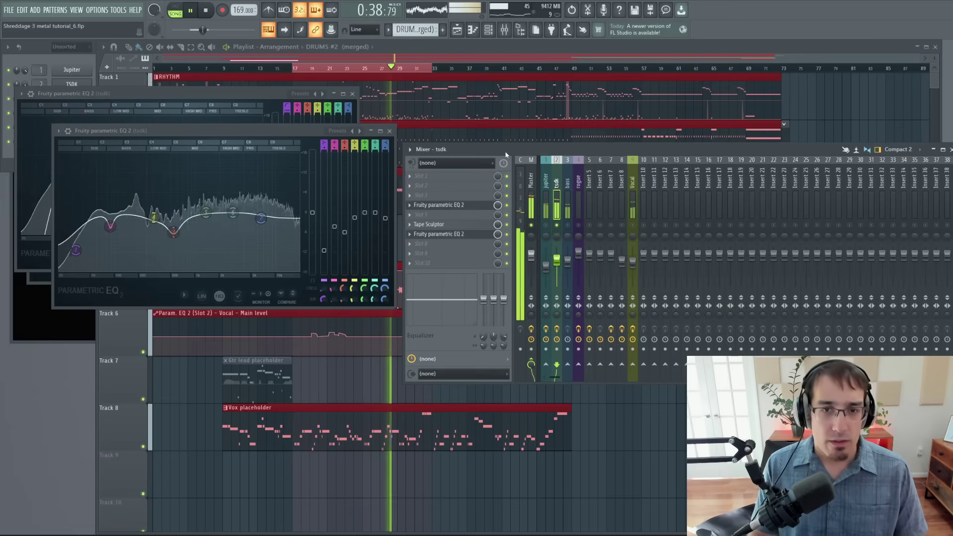
key("space")
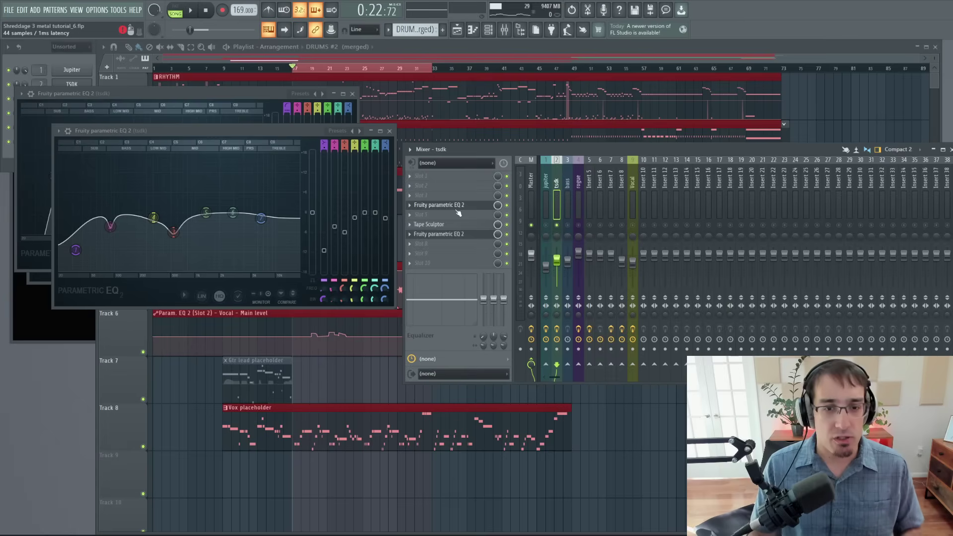
Step: Open The Glue on the Master mixer track and move its window so the whole compressor is in view
left_click(532, 179)
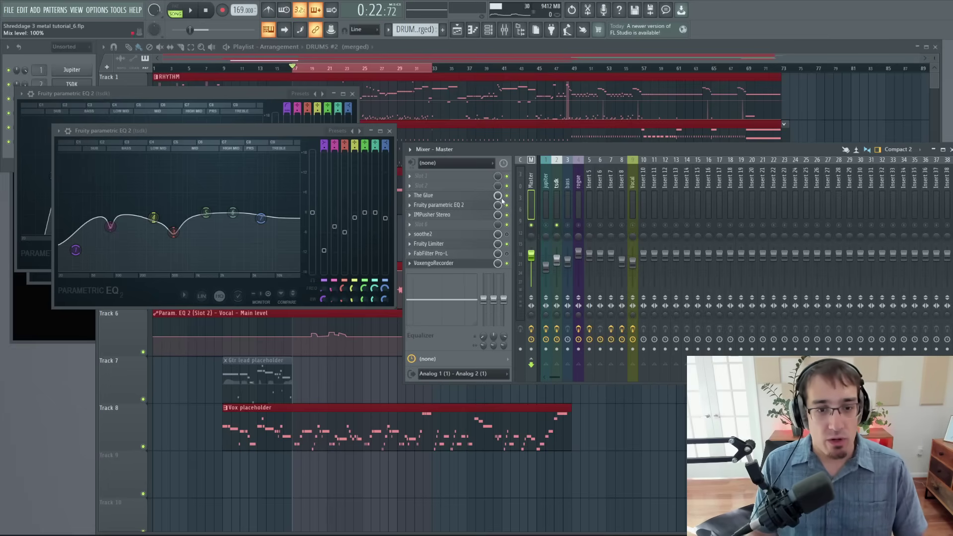
left_click(475, 196)
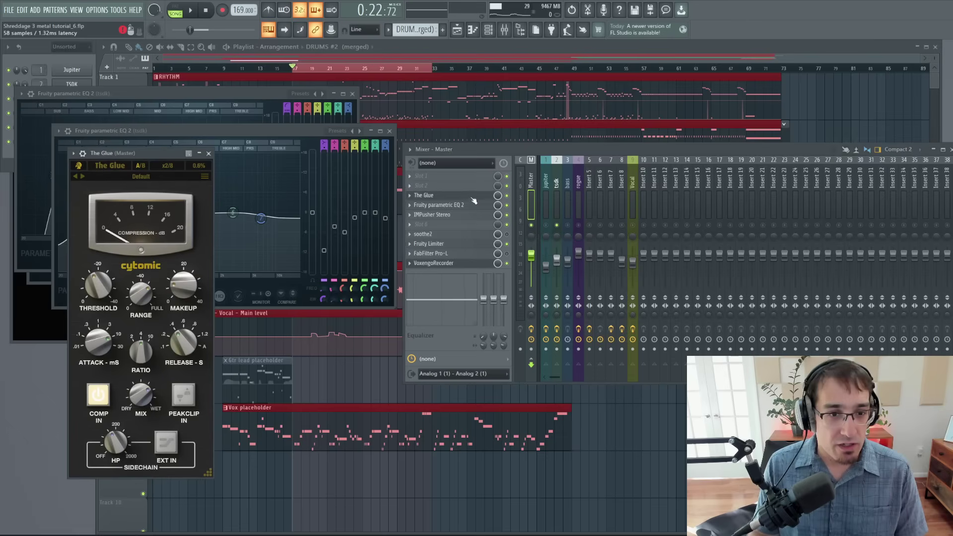
left_click_drag(114, 156, 166, 72)
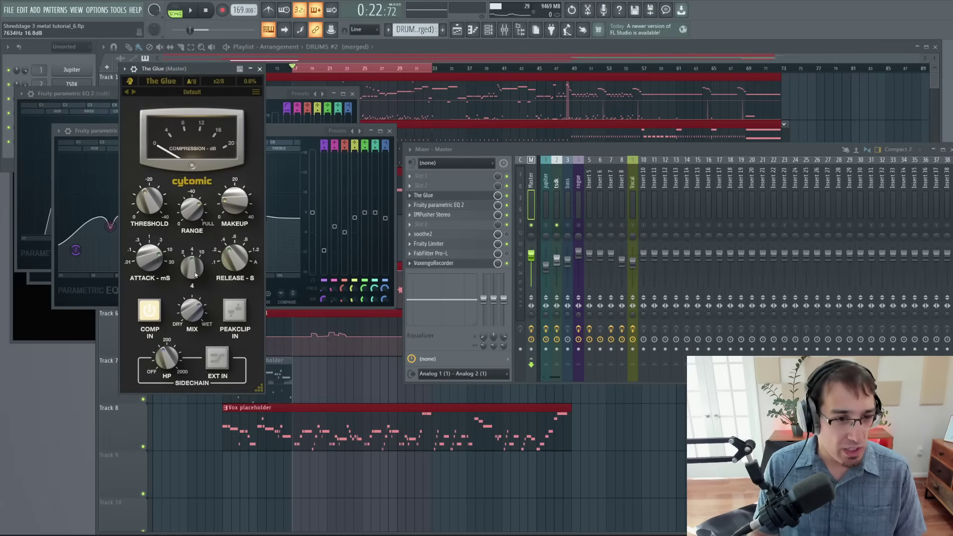
mouse_move(149, 218)
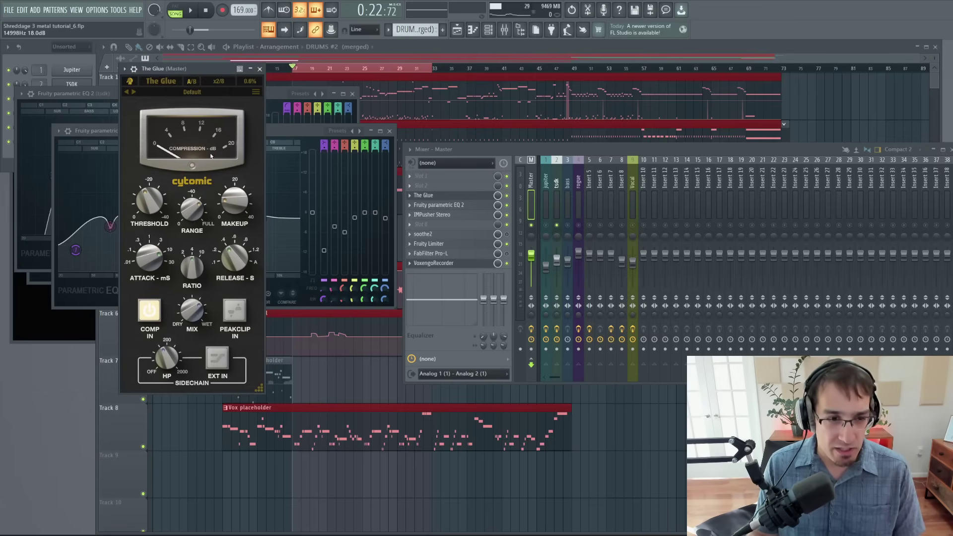
Step: Play the mix from bar 17 with the drums unsoloed, compare The Glue bypassed and enabled, and close it
key("space")
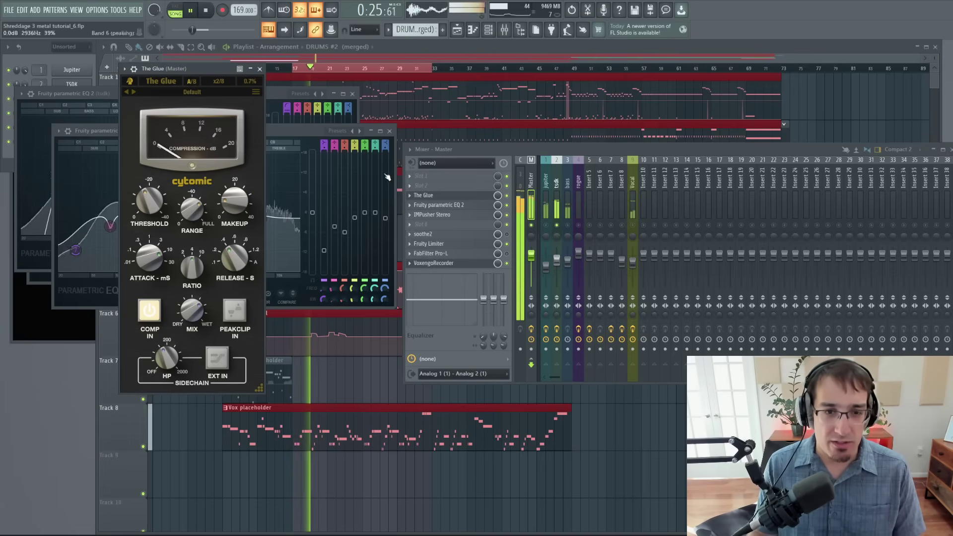
right_click(556, 226)
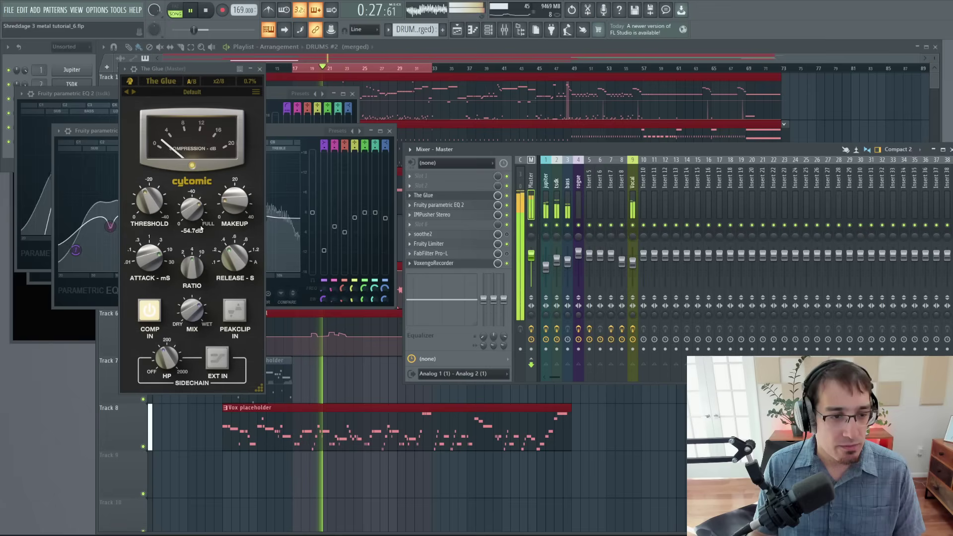
left_click(506, 195)
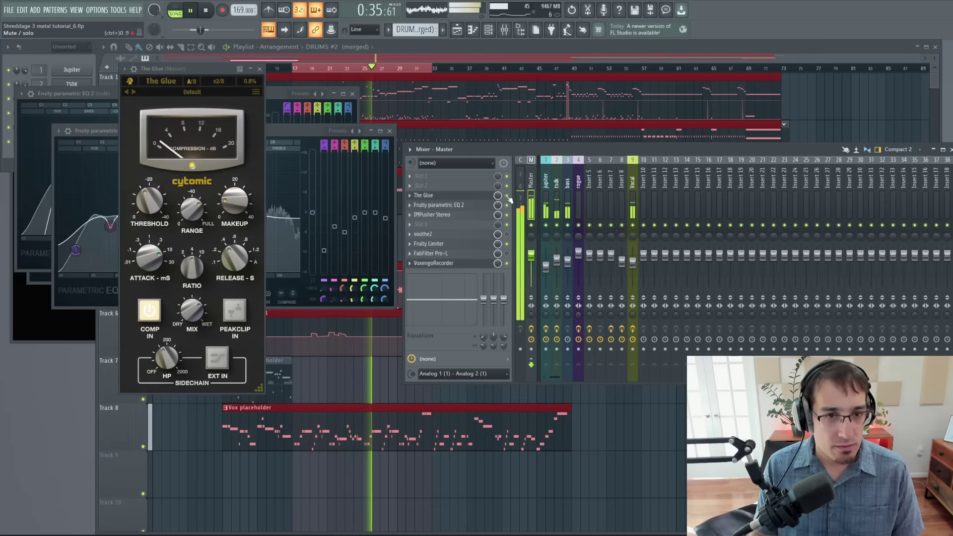
left_click(507, 195)
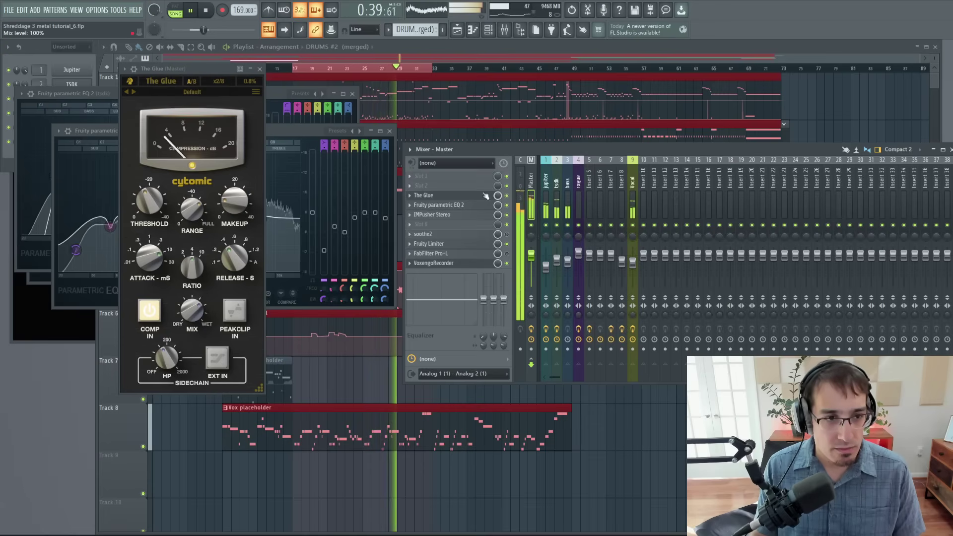
key("space")
left_click(260, 69)
Step: Select bars 33 to 49 in the playlist as the playback range
left_click(381, 68)
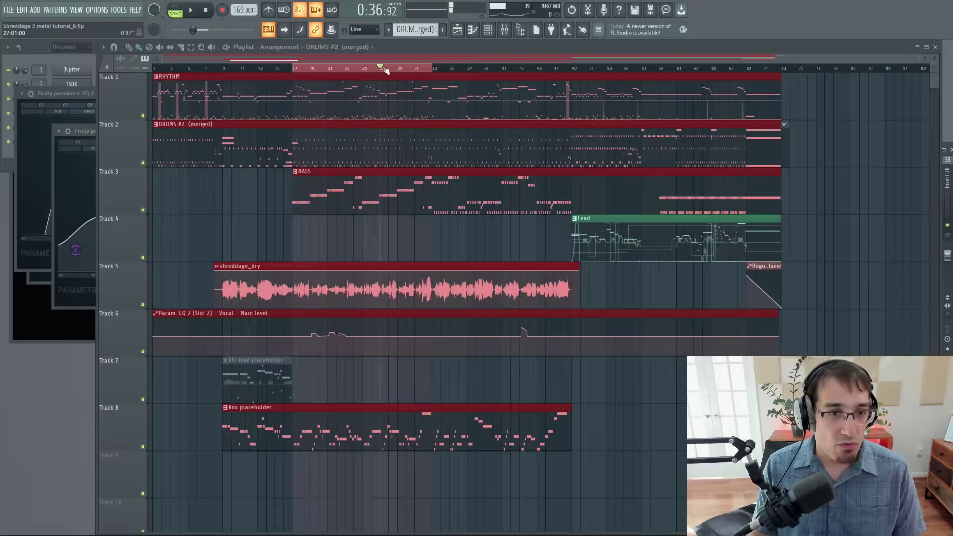
left_click(435, 70)
left_click_drag(435, 70, 560, 74)
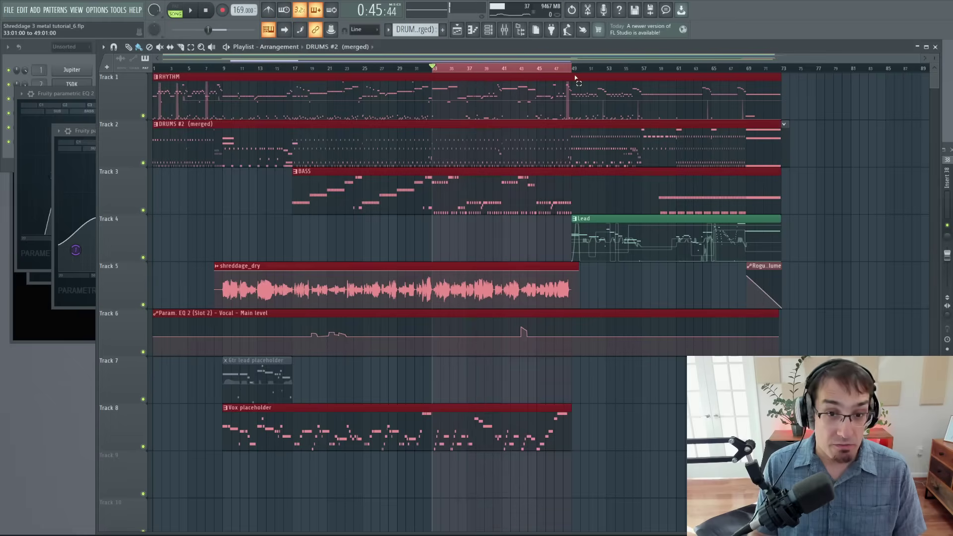
Step: Show the Master track's Fruity parametric EQ 2, open its IMPusher Stereo and move that plugin clear of the mixer
key("F9")
left_click(443, 204)
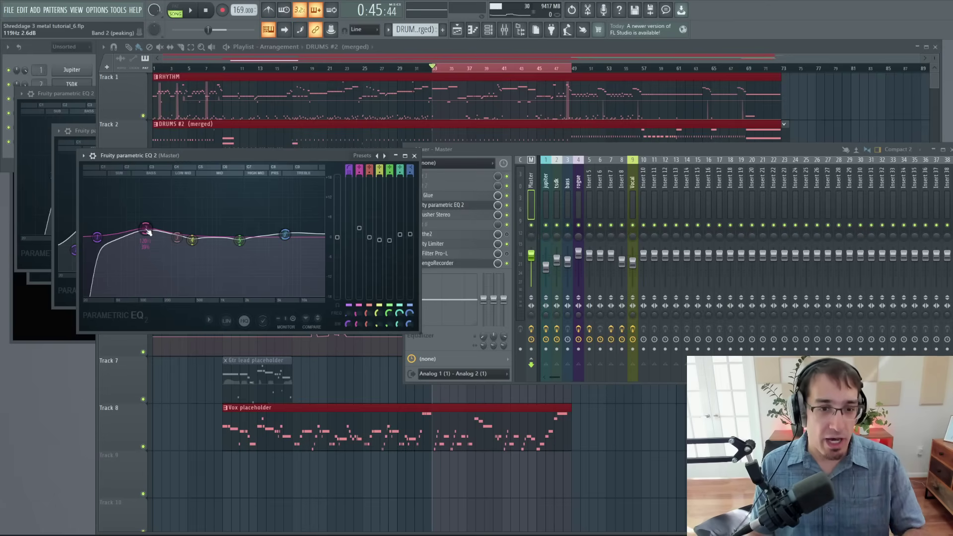
left_click(437, 214)
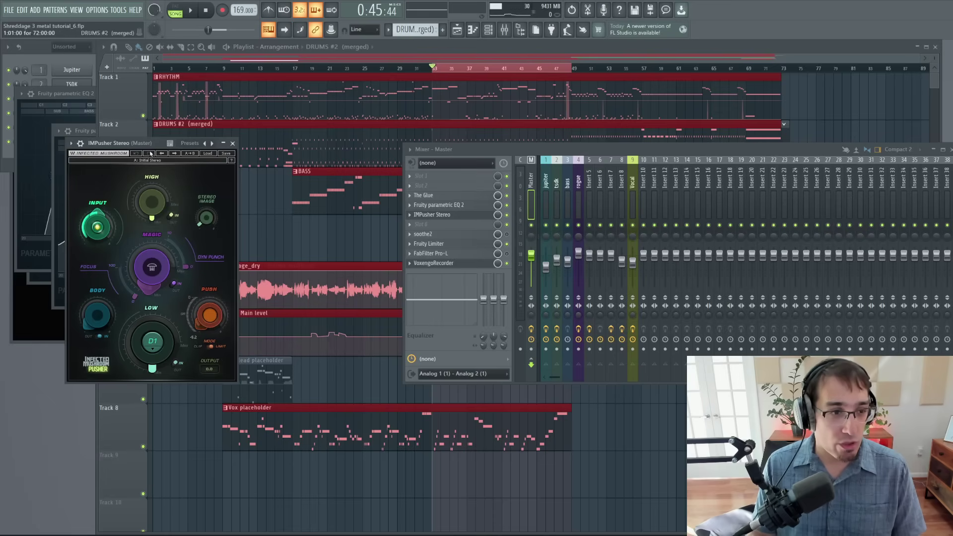
left_click_drag(144, 113, 174, 49)
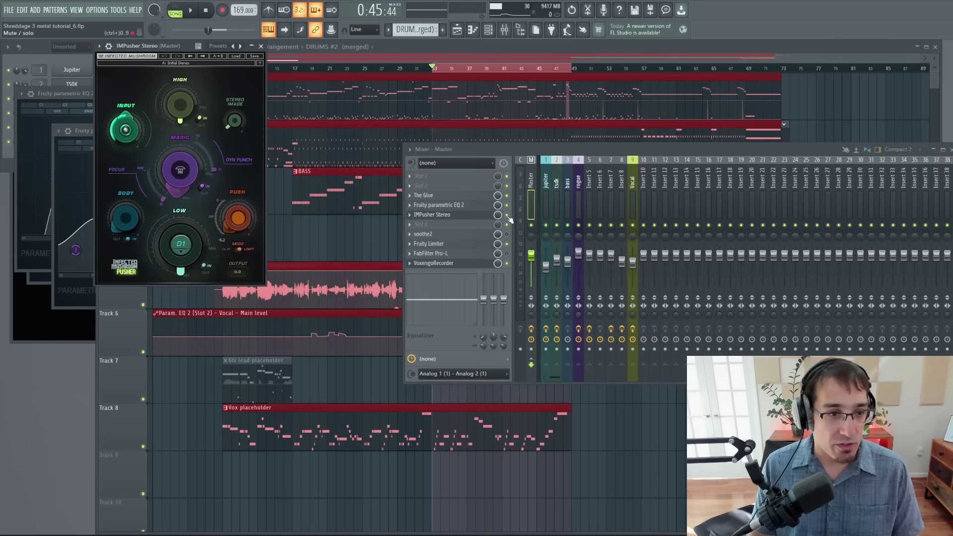
Step: Play the mix from bar 33 and compare it with the Master track's IMPusher Stereo bypassed and enabled
key("space")
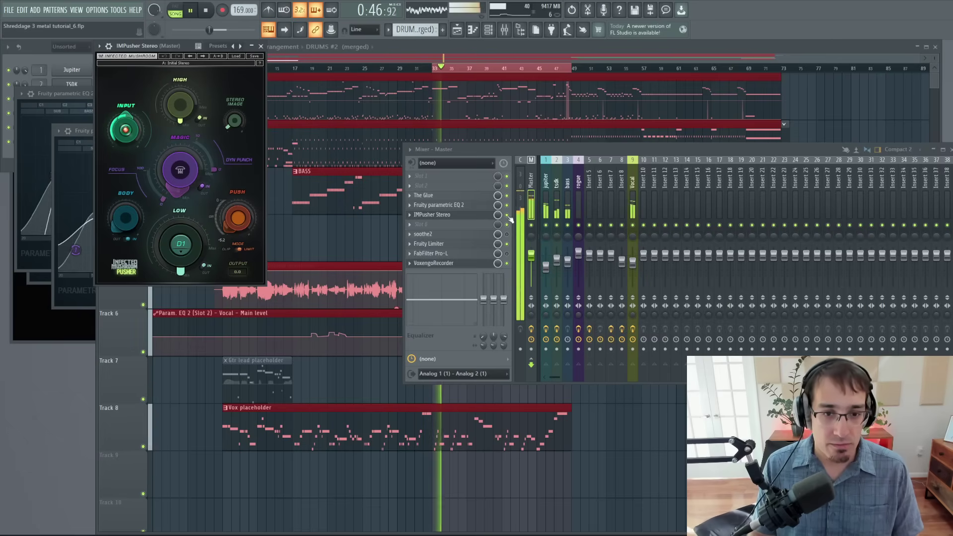
left_click(509, 216)
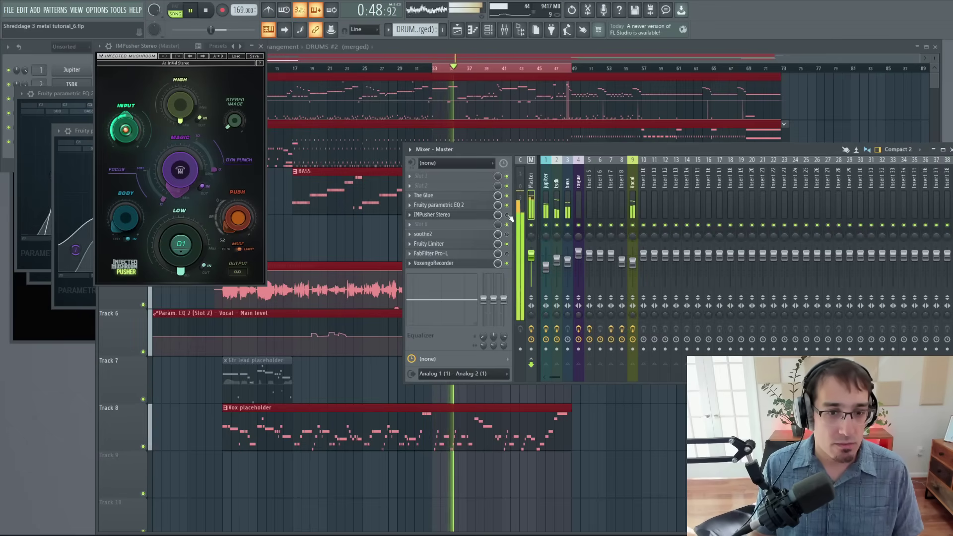
left_click(487, 215)
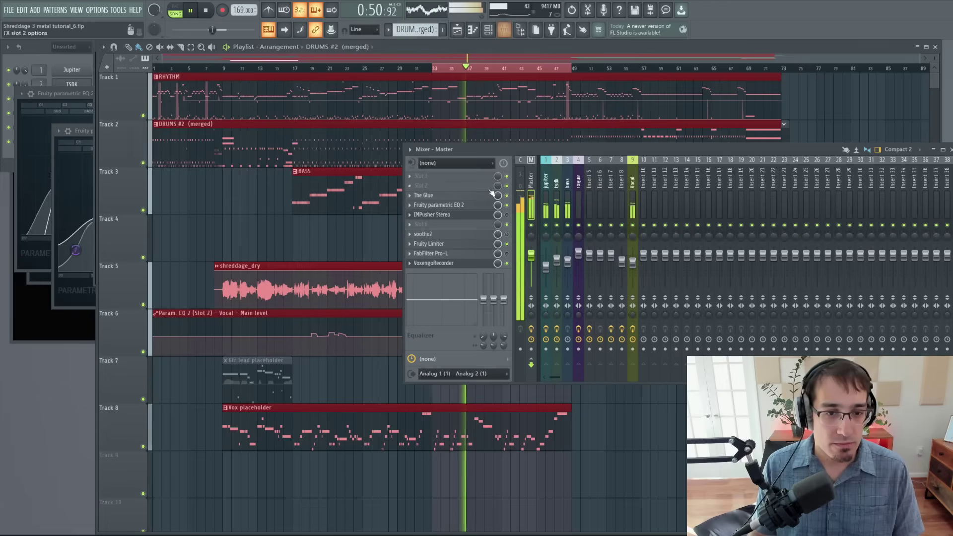
left_click(488, 215)
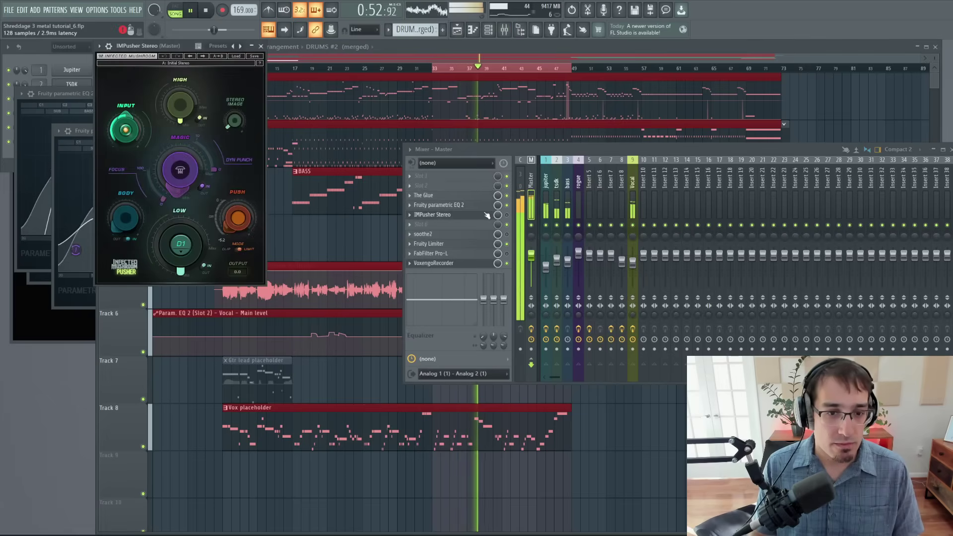
left_click(507, 215)
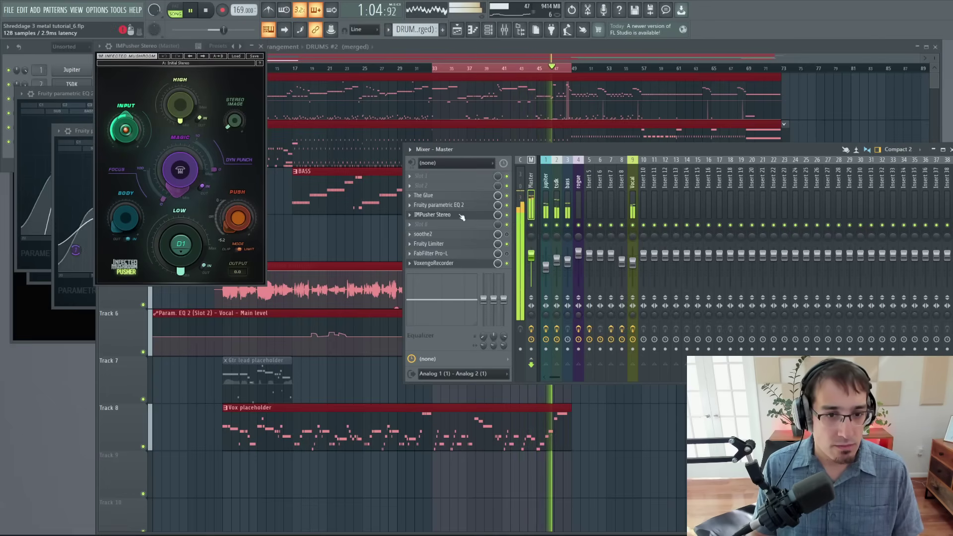
key("space")
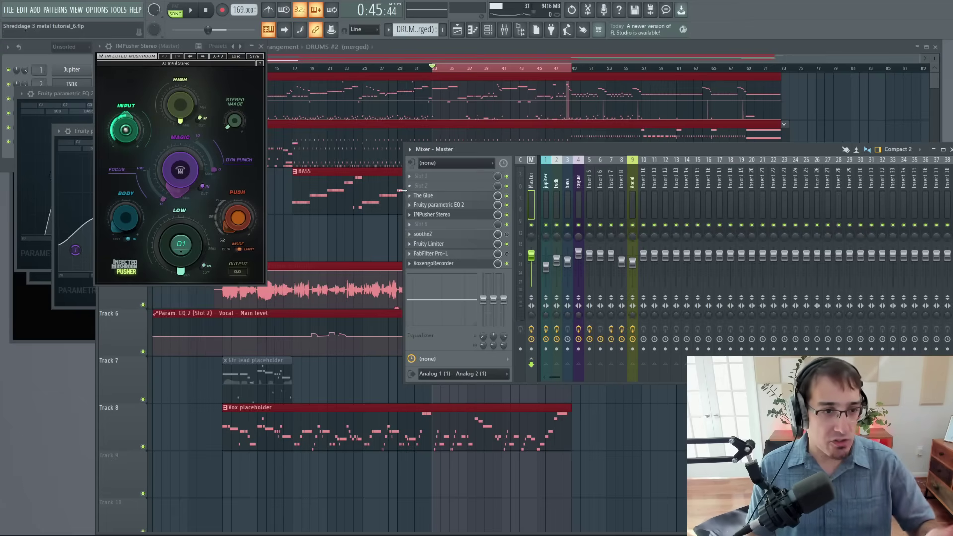
Step: Select bars 9 to 49 in the playlist and view the Vox placeholder's Vocal notes in the piano roll before returning to the playlist
left_click(295, 68)
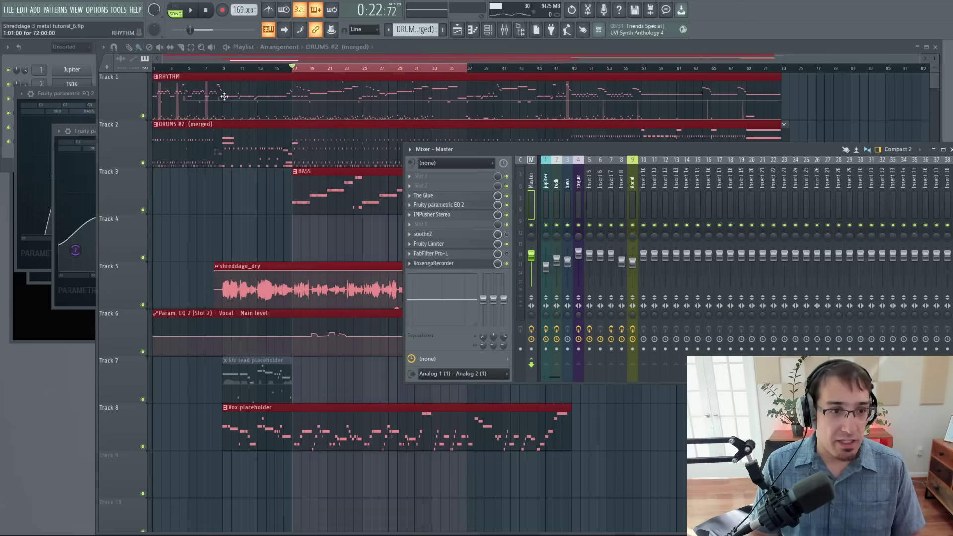
left_click(223, 68)
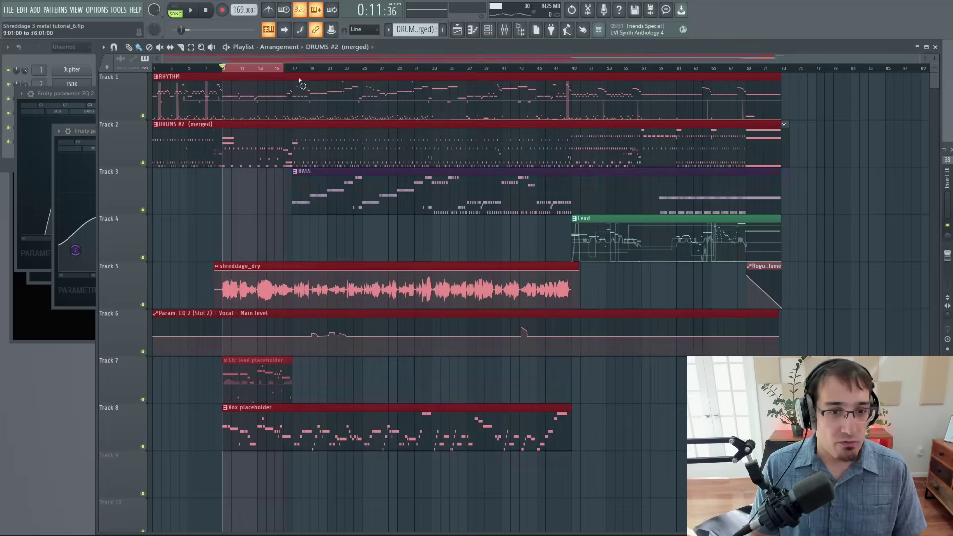
double_click(322, 426)
key("F6")
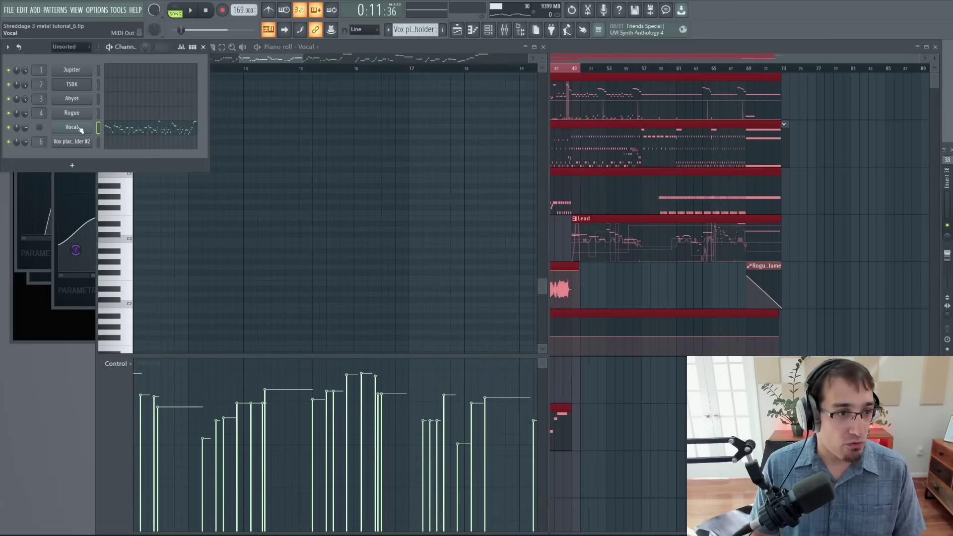
left_click(119, 130)
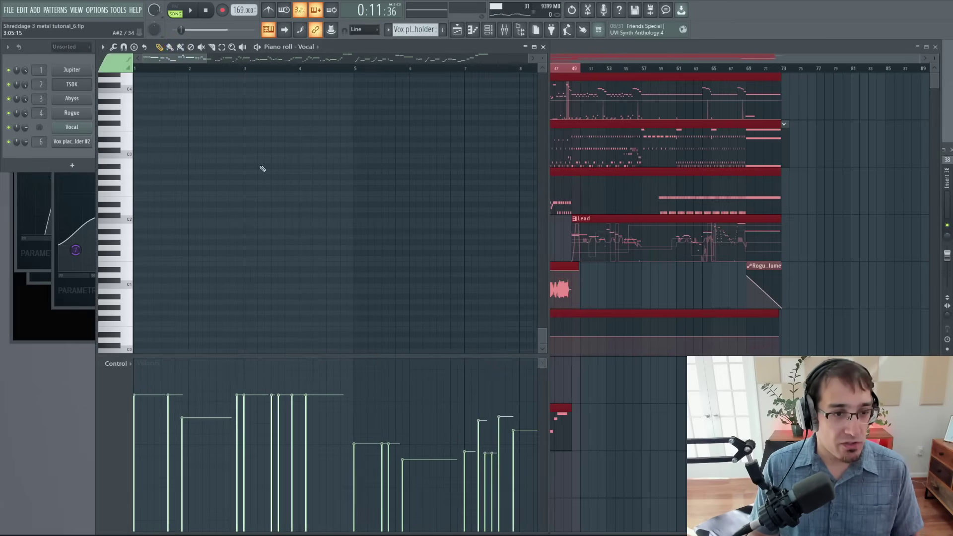
key("F5")
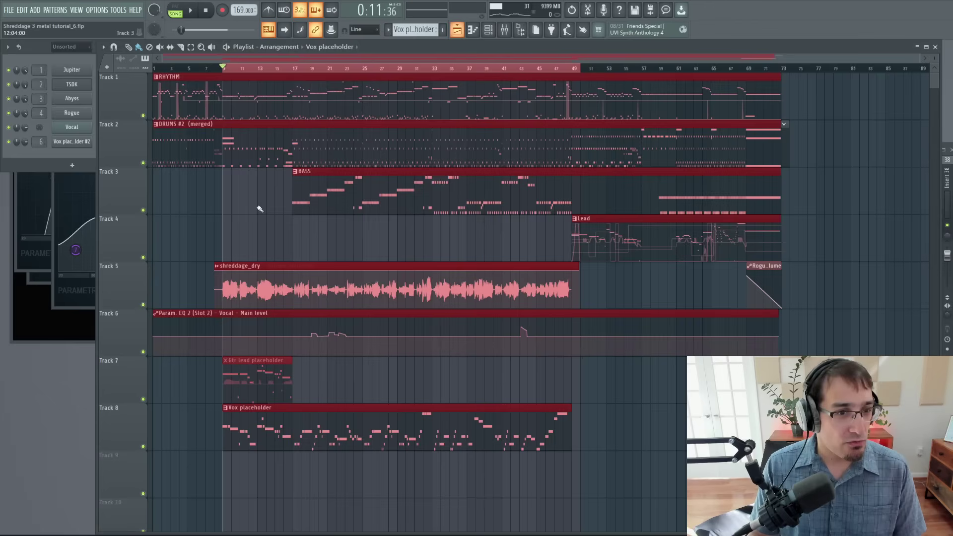
Step: Open the Gtr lead placeholder and play it in pattern mode, and return to the playlist in song mode
double_click(255, 207)
left_click(174, 10)
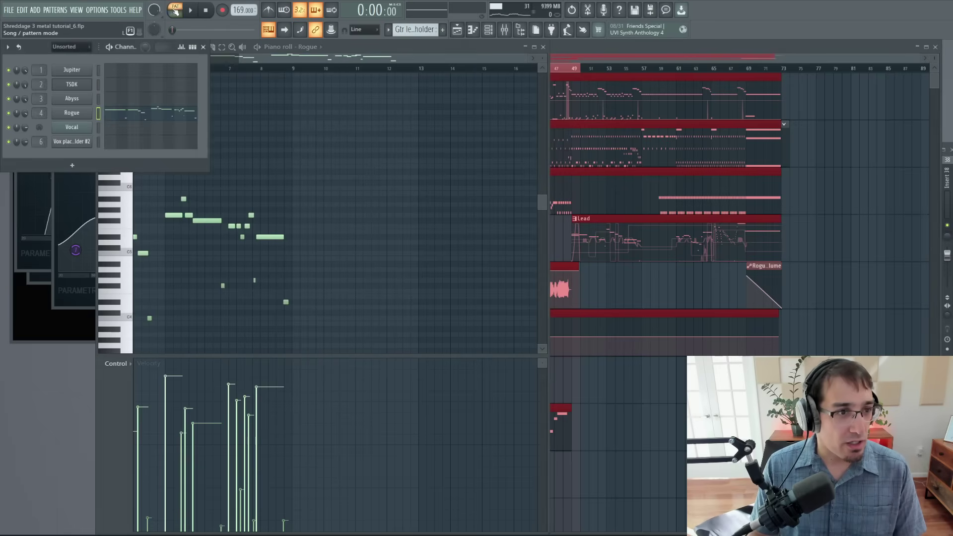
left_click(191, 10)
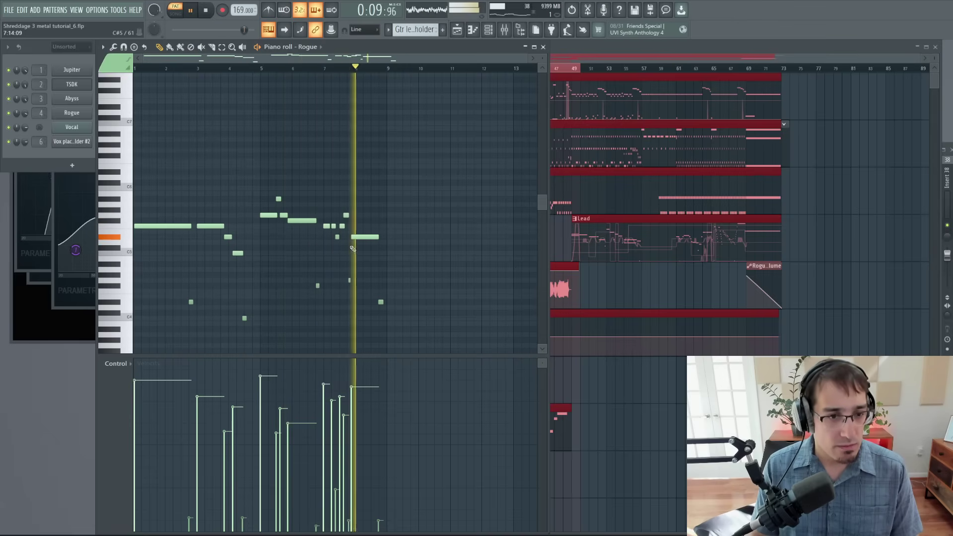
key("space")
key("F5")
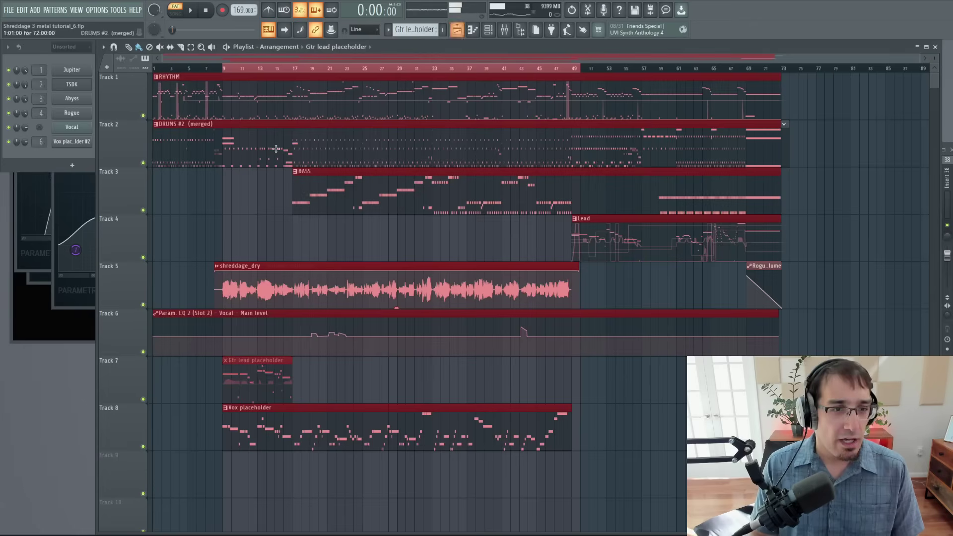
left_click(176, 14)
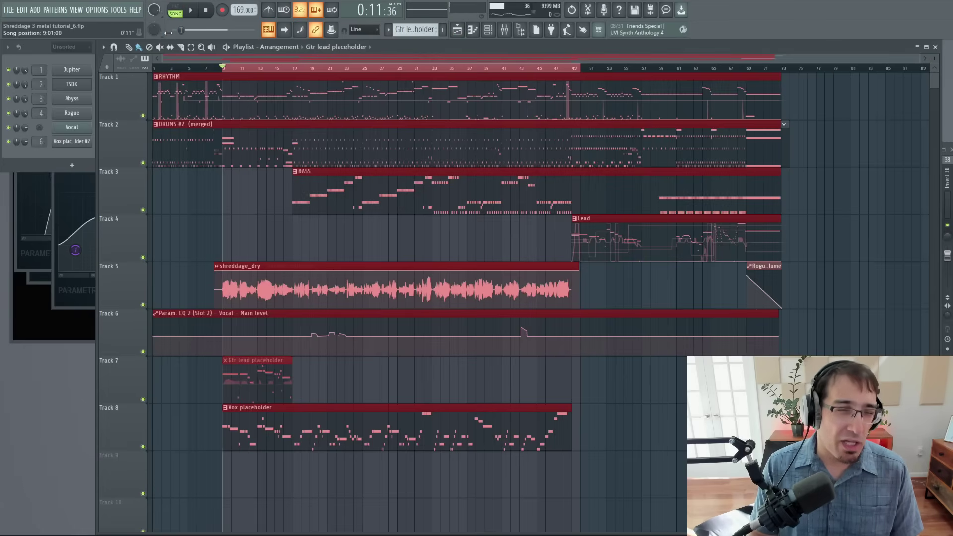
Step: Open the Vox placeholder in the piano roll and examine the opening bars of its melody
double_click(282, 431)
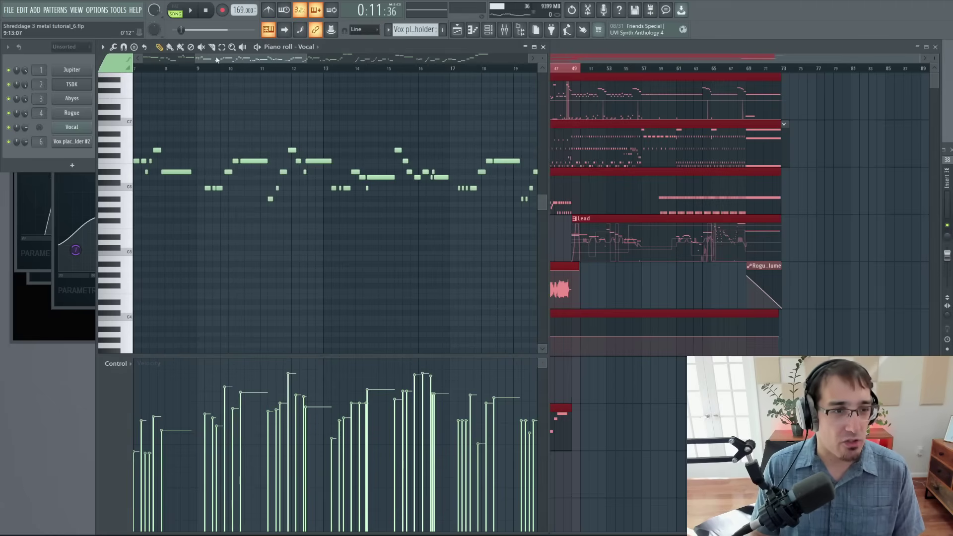
left_click_drag(233, 59, 176, 68)
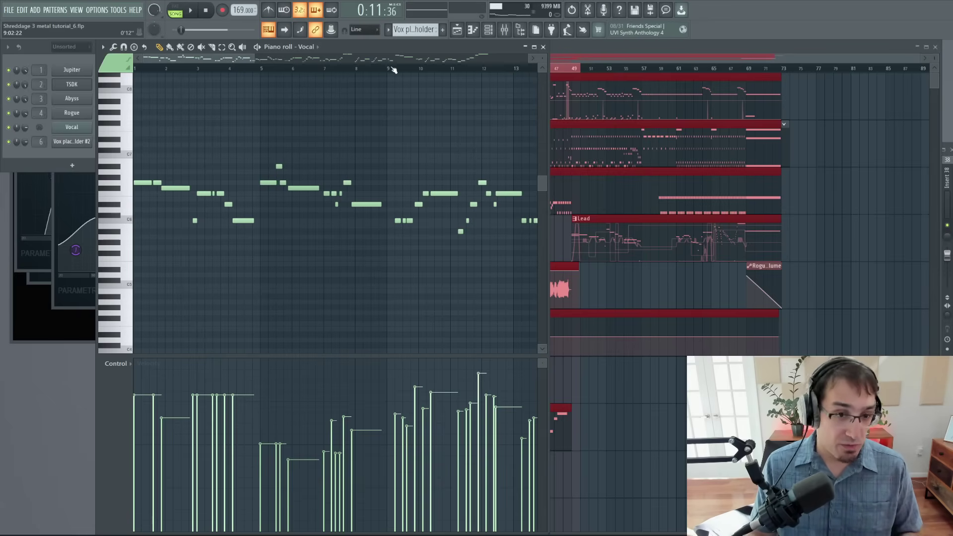
Step: Return to the playlist, open the Vocal mixer track's FabFilter Pro-C 2 and play the selected bars briefly through the compressor
key("F5")
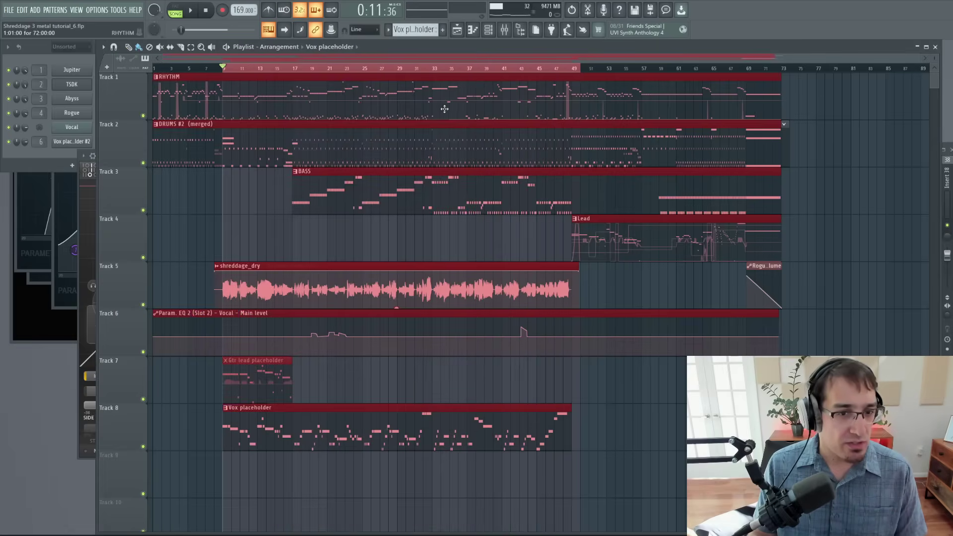
key("F9")
left_click(480, 197)
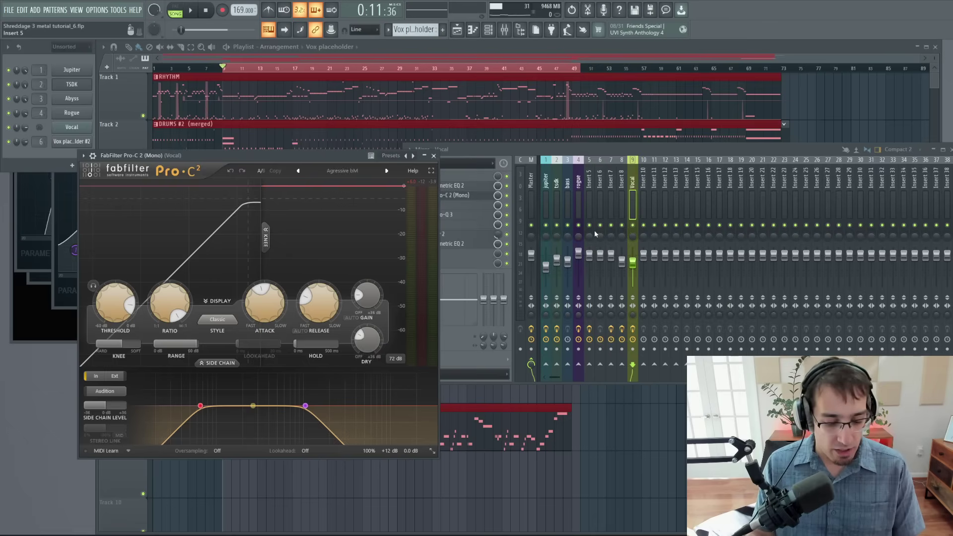
left_click(619, 229)
key("space")
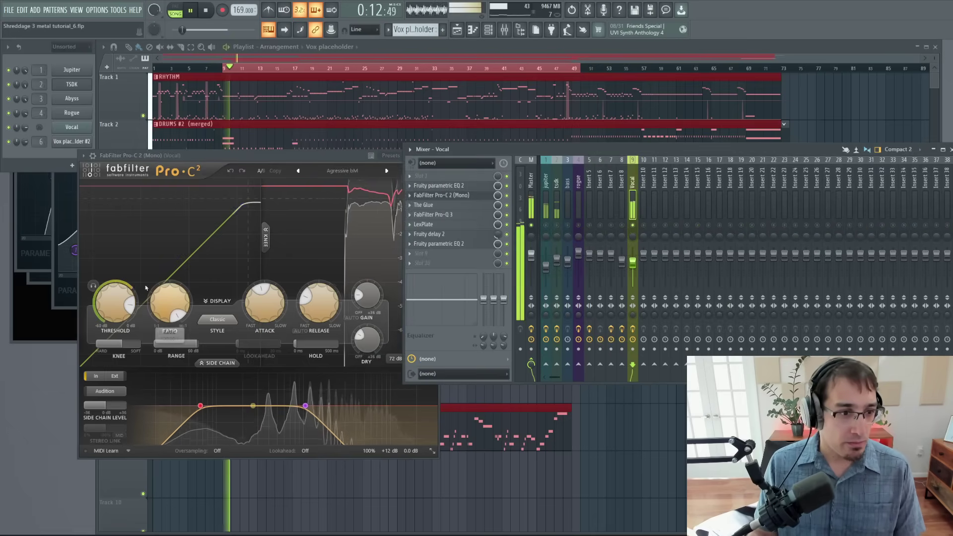
key("space")
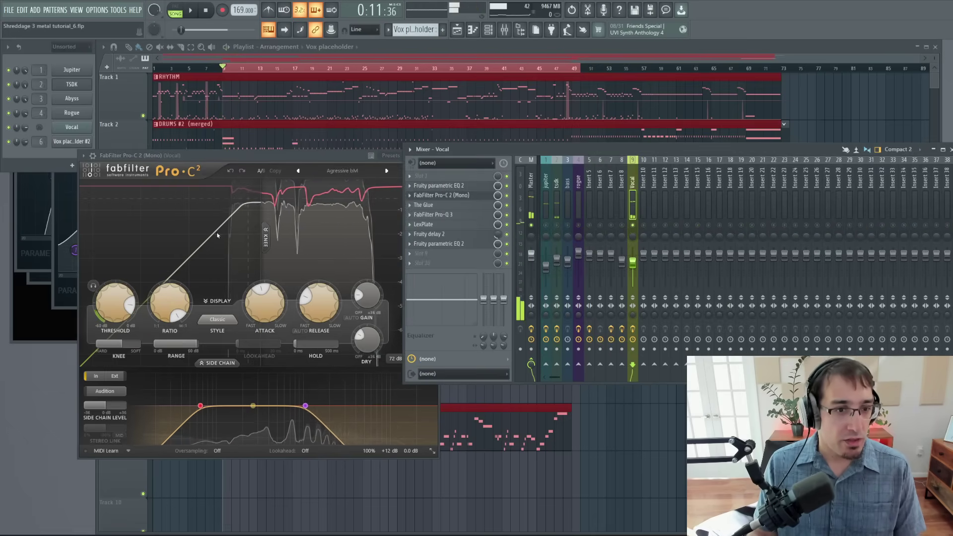
Step: Examine the Vocal compressor's ratio, its Vocals preset category and its attack setting without changing the preset
left_click(176, 159)
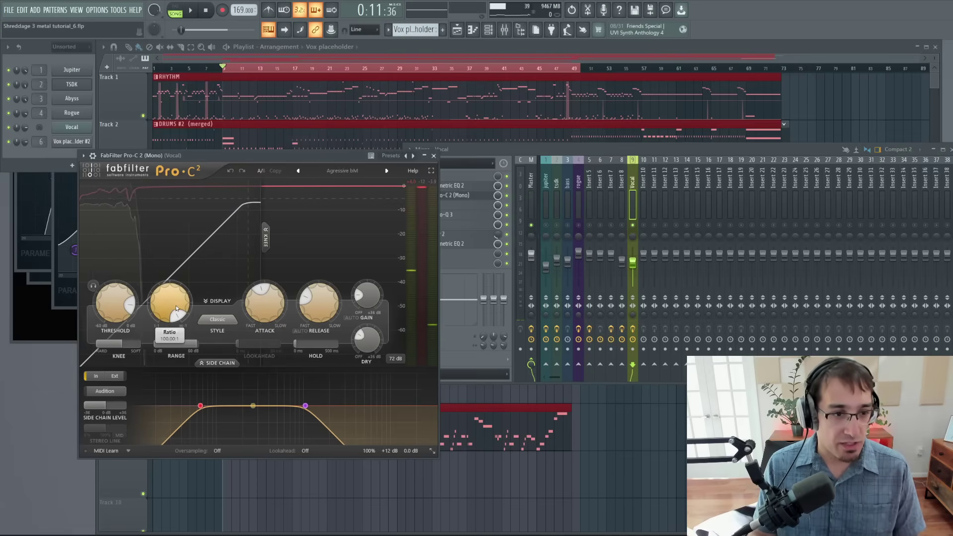
left_click(317, 173)
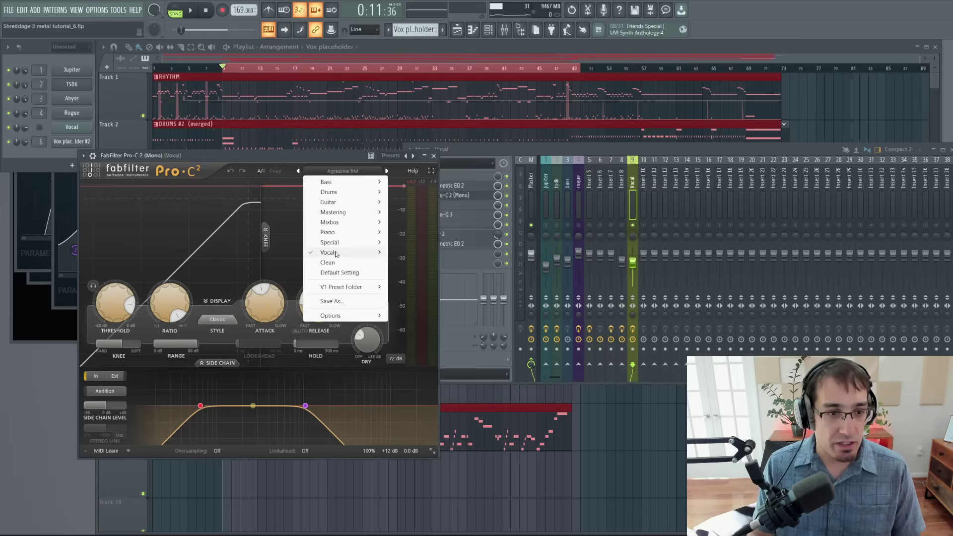
left_click(329, 157)
mouse_move(257, 300)
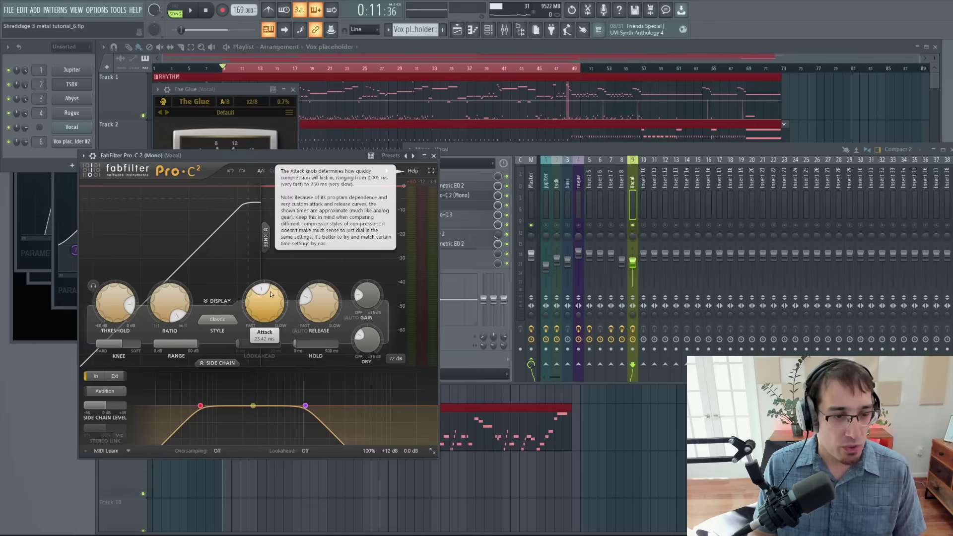
Step: Put Pro-C 2 away and examine The Glue's attack control on the Vocal track, then move on to FabFilter Pro-Q 3
left_click(452, 195)
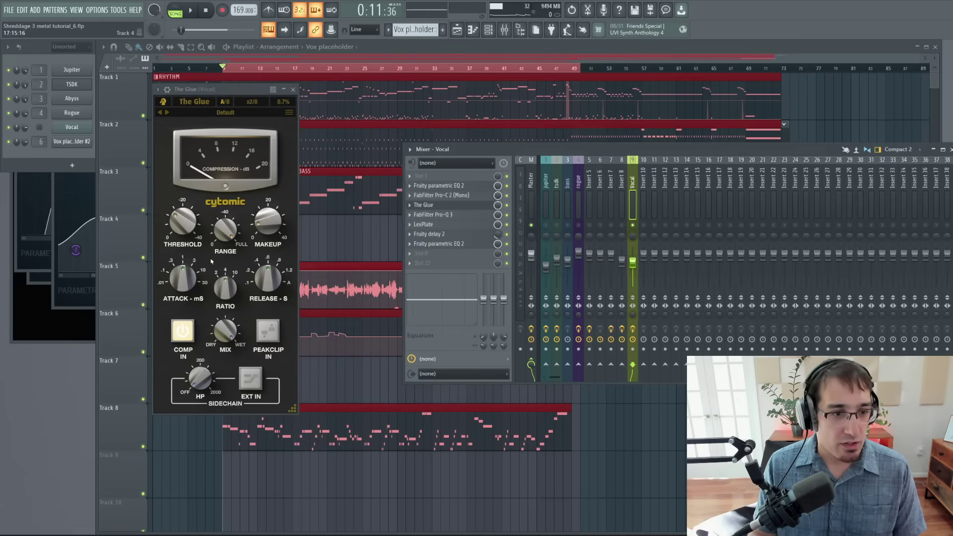
mouse_move(183, 271)
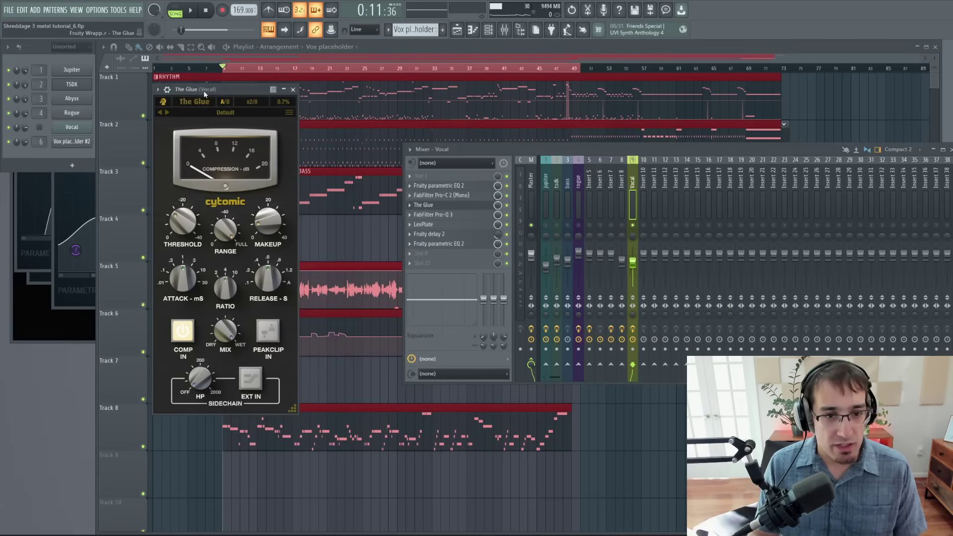
left_click(427, 205)
left_click(440, 216)
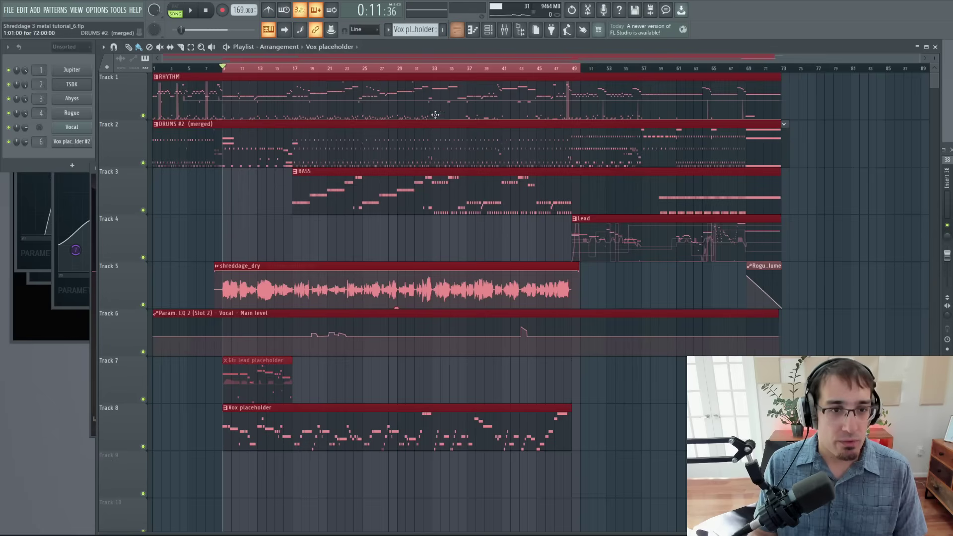
Step: Play the mix from bar 25 while viewing the Vocal track's last Fruity parametric EQ 2, then stop and select the Master track
left_click(364, 69)
key("space")
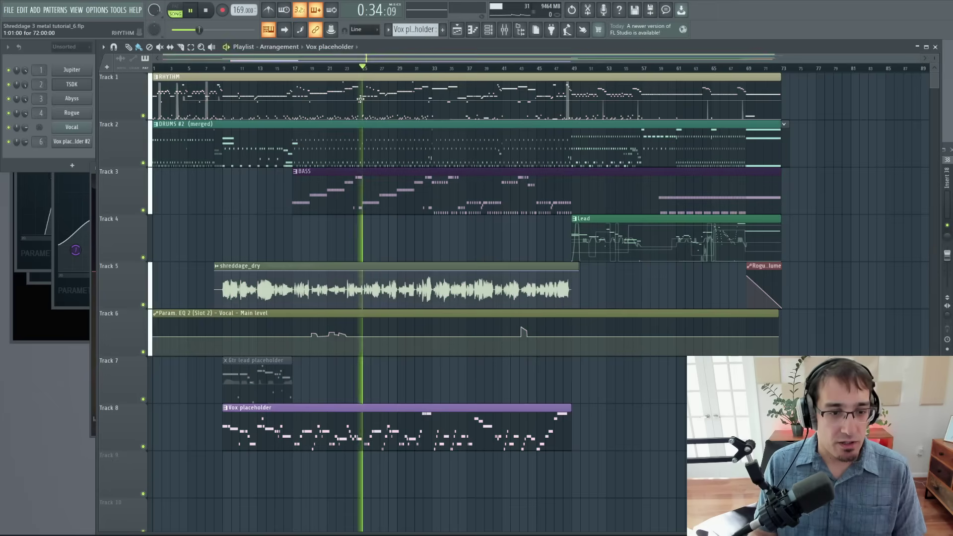
key("F9")
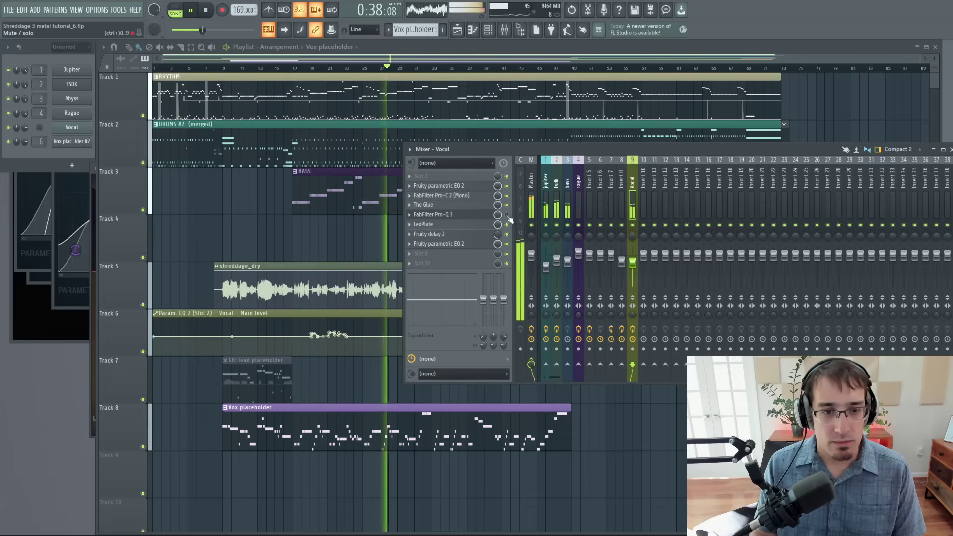
left_click(472, 245)
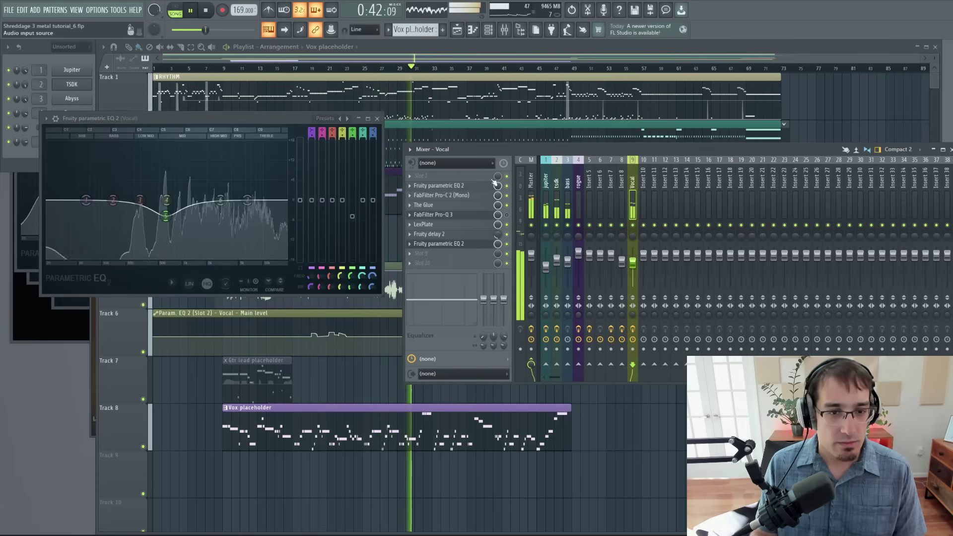
key("space")
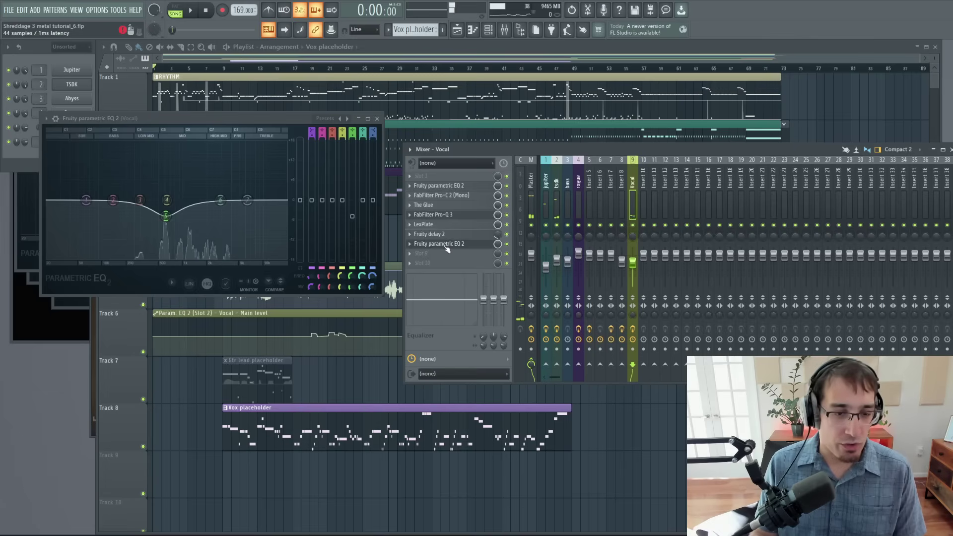
left_click(531, 184)
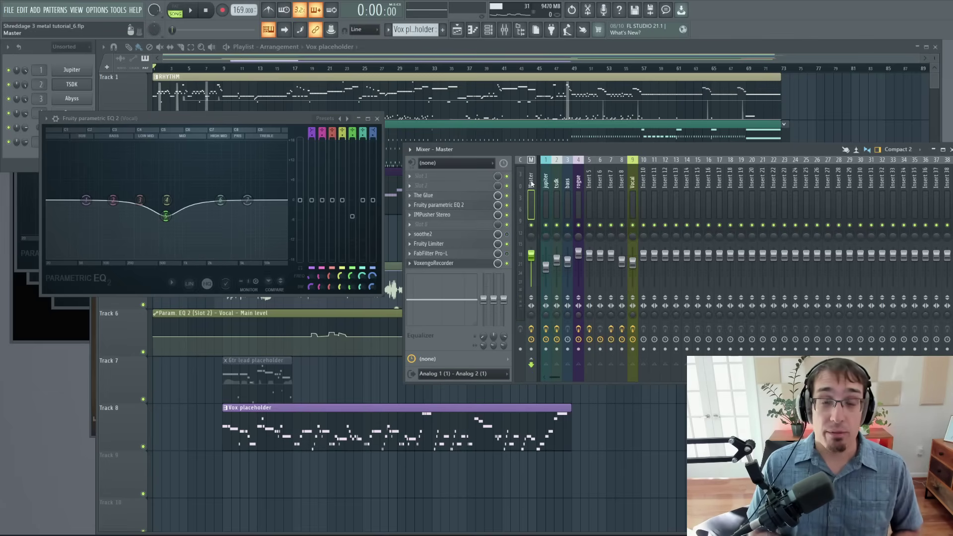